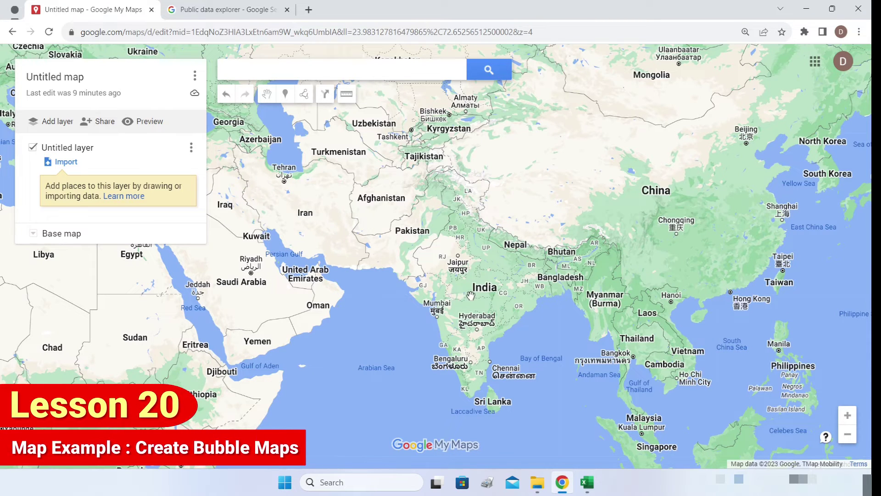
Open the World Development Indicators dataset in Google Public Data Explorer and chart the environment indicator CO2 emissions per capita.
click(197, 11)
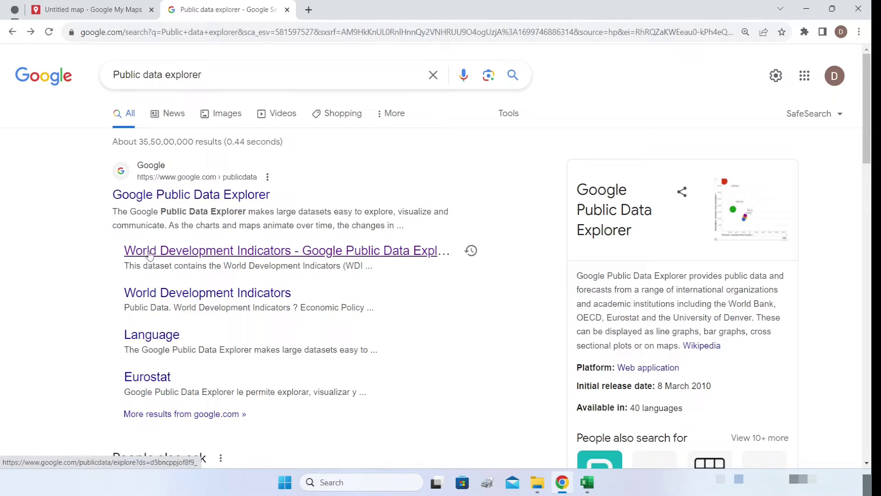
click(284, 255)
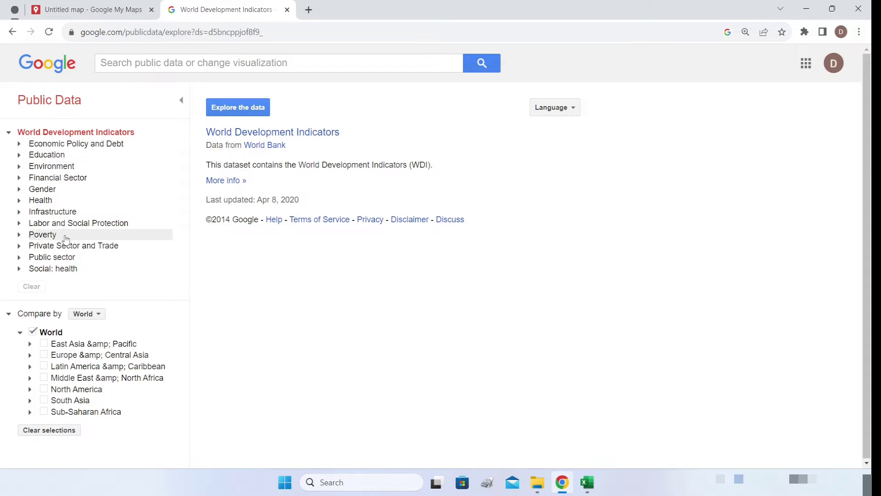
click(19, 167)
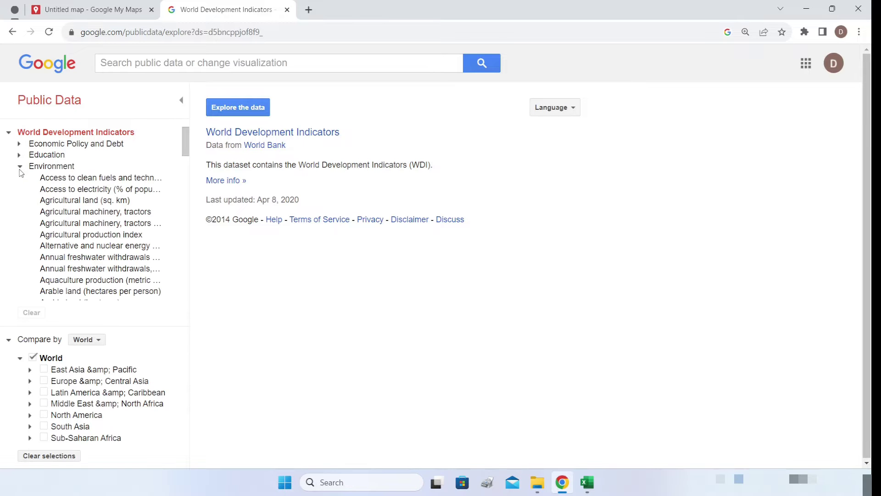
drag(186, 149, 190, 175)
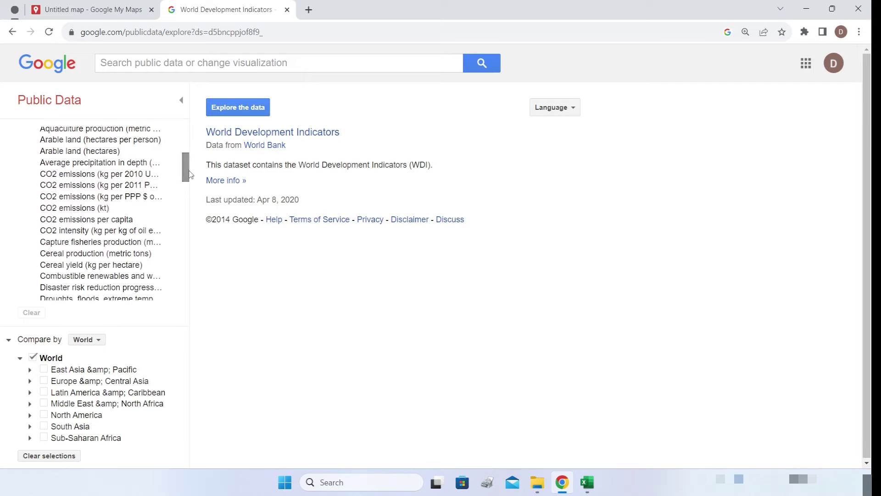
click(135, 221)
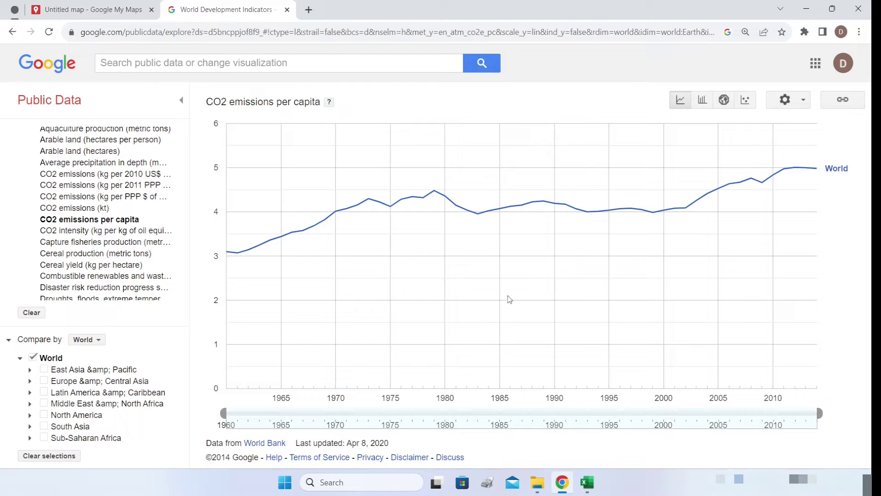
Open the World Bank source page for CO2 emissions per capita and download its data as CSV.
mouse_move(172, 222)
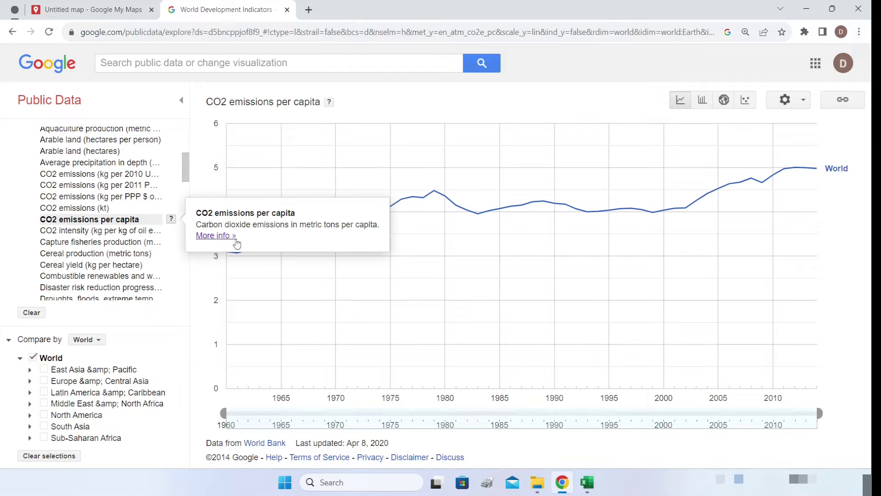
click(212, 237)
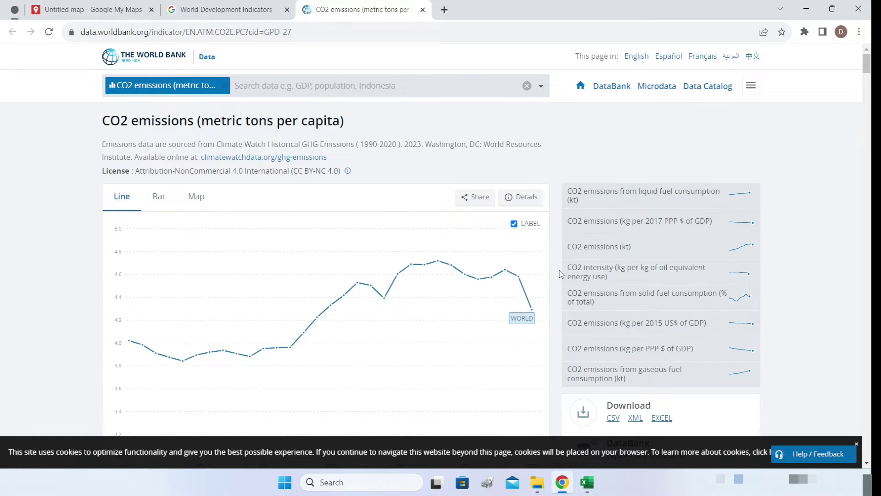
scroll(560, 274, down, 4)
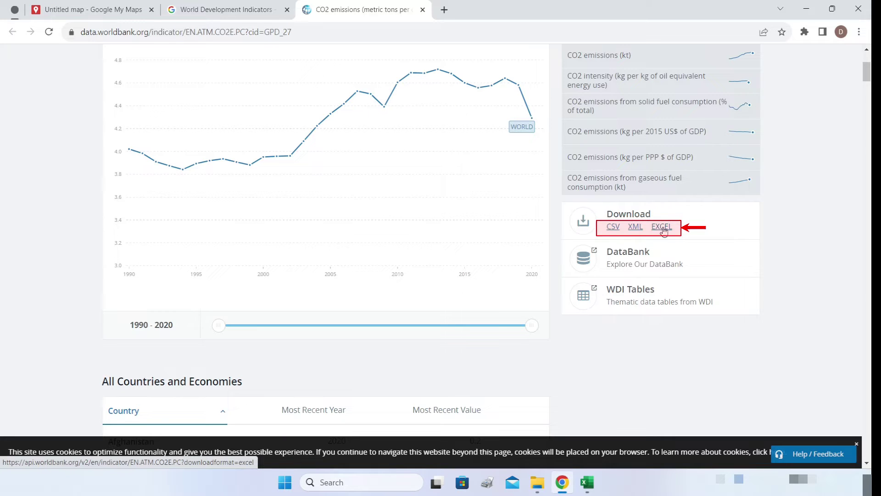
click(613, 227)
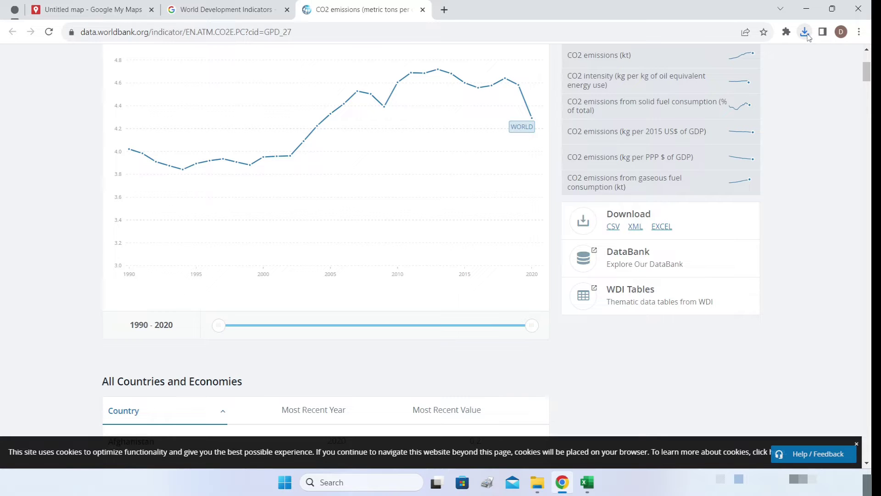
Open the downloaded API_EN.ATM.CO2E.PC_DS2_en_csv_v2_5995557 file in Excel and review which year columns contain data.
click(805, 33)
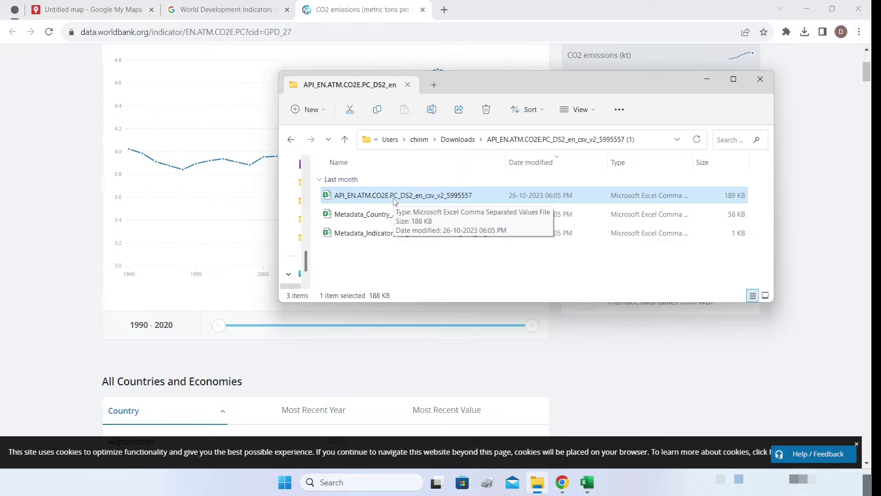
double_click(393, 202)
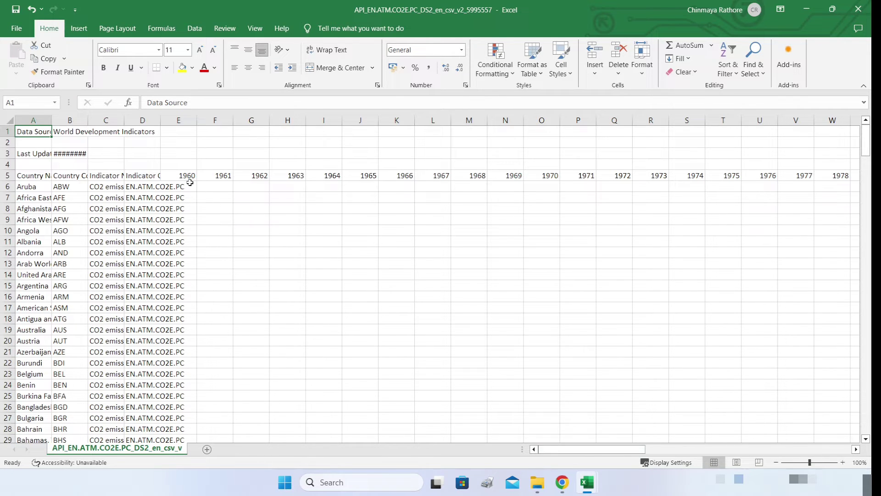
drag(588, 449, 798, 443)
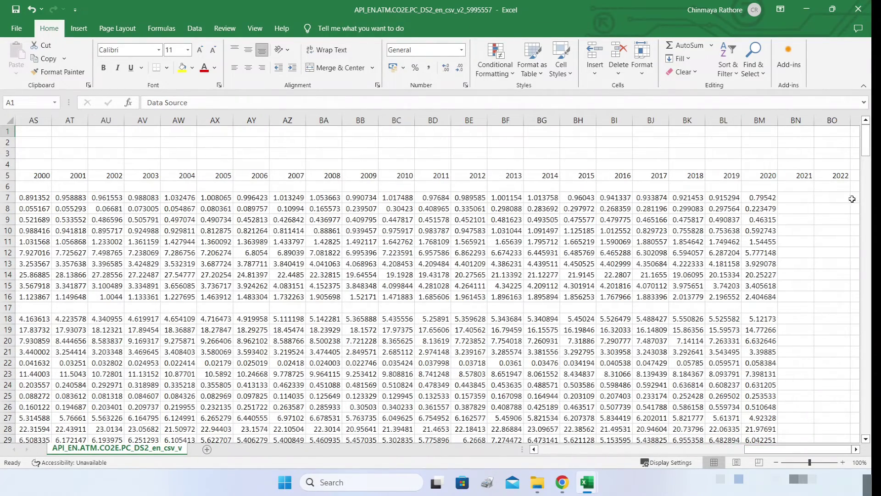
drag(801, 448, 686, 448)
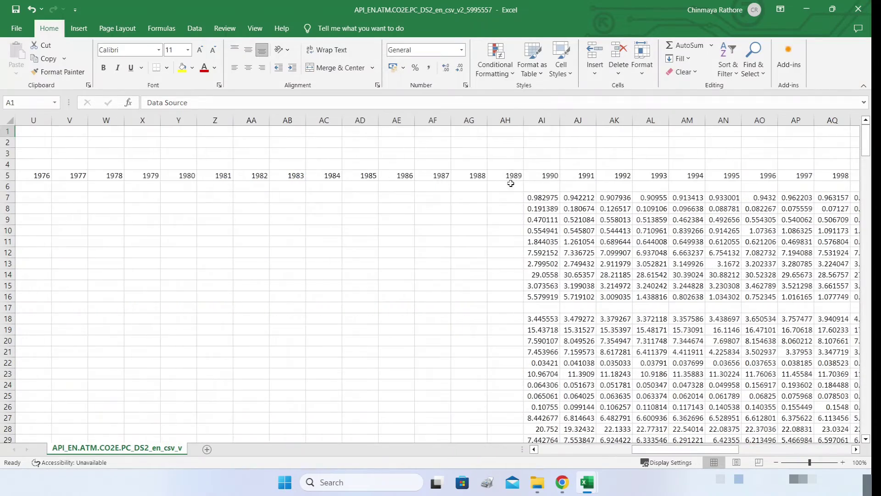
drag(691, 449, 210, 191)
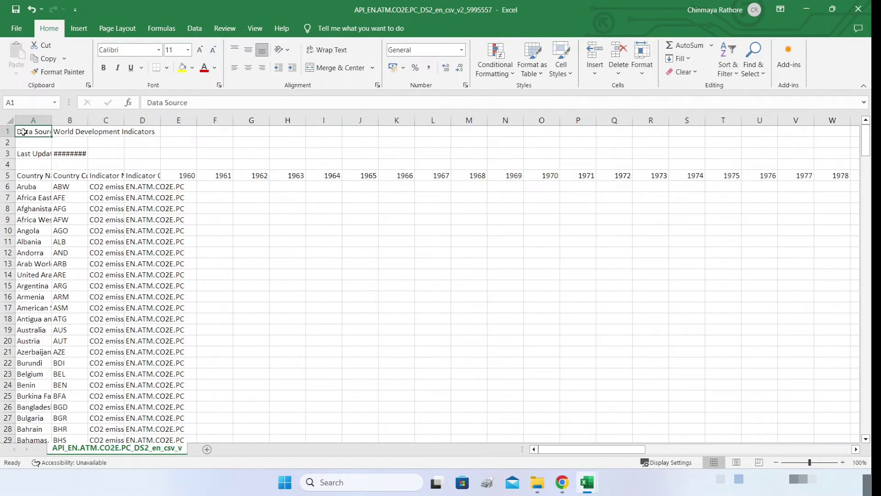
Delete rows 1 to 4 above the column headings so the sheet starts with the Country Name row.
click(8, 132)
click(288, 252)
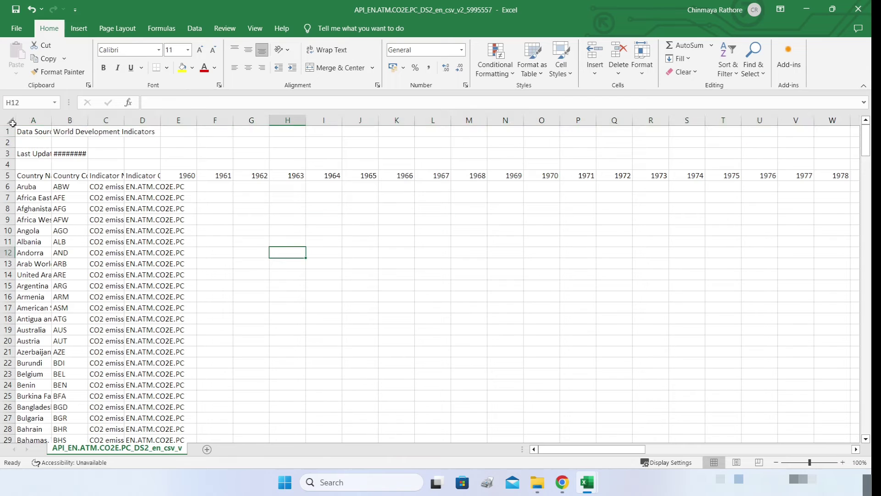
drag(8, 131, 5, 164)
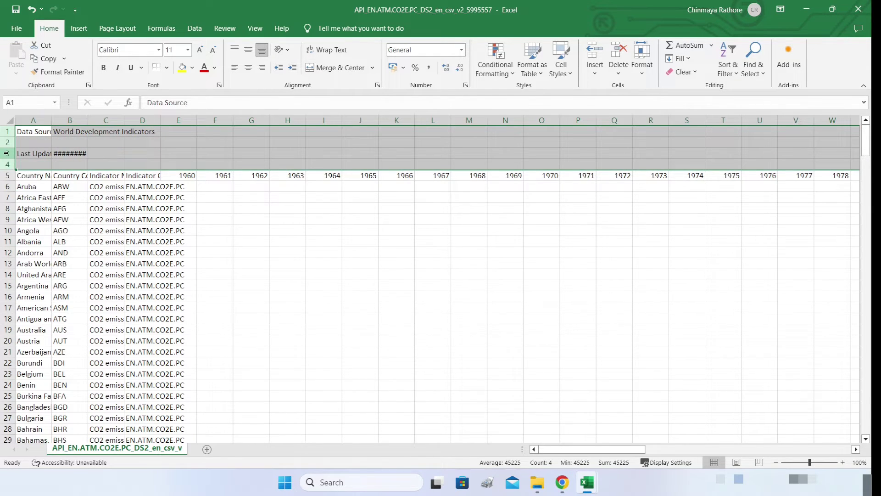
right_click(6, 153)
key(d)
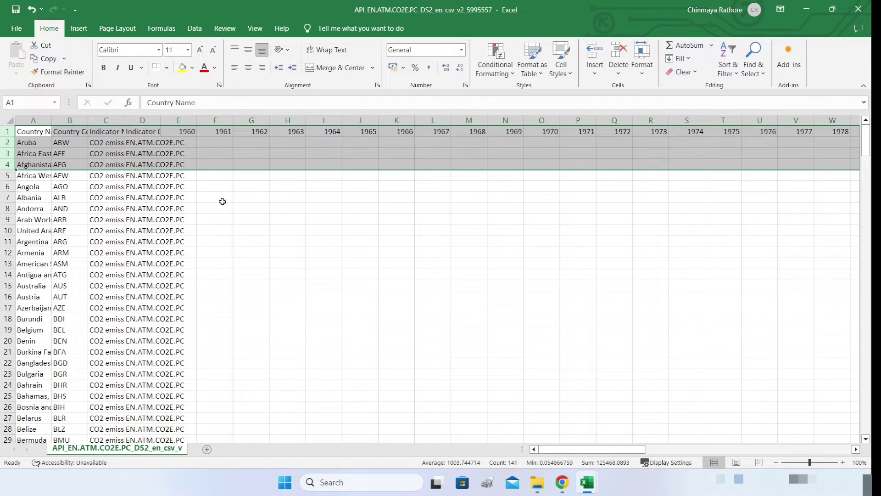
Reduce the table to the Country Name, Country Code and 2020 columns.
drag(215, 121, 792, 151)
drag(630, 454, 827, 455)
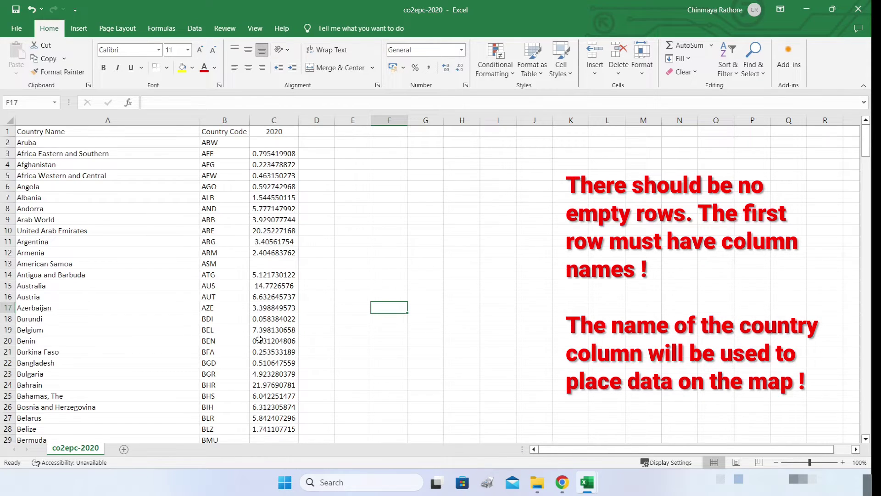
Examine the regional aggregate rows 3 and 5 and the Country Name heading in the co2epc-2020 sheet.
click(6, 153)
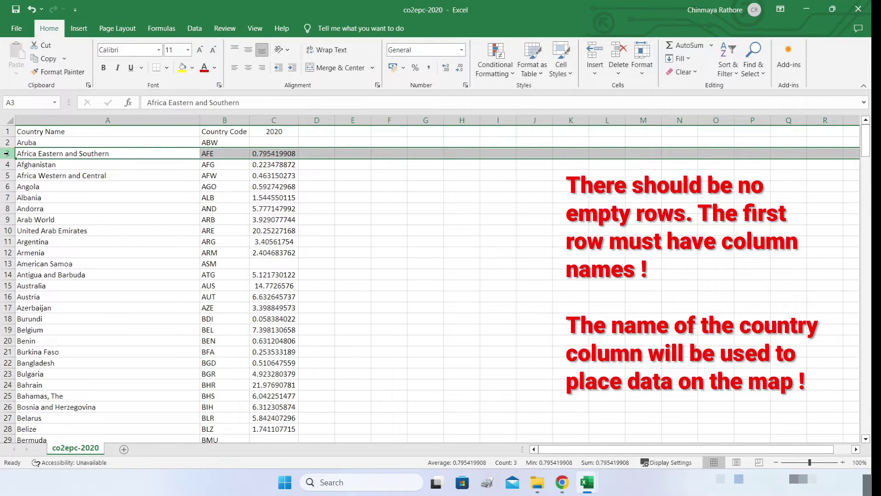
click(7, 175)
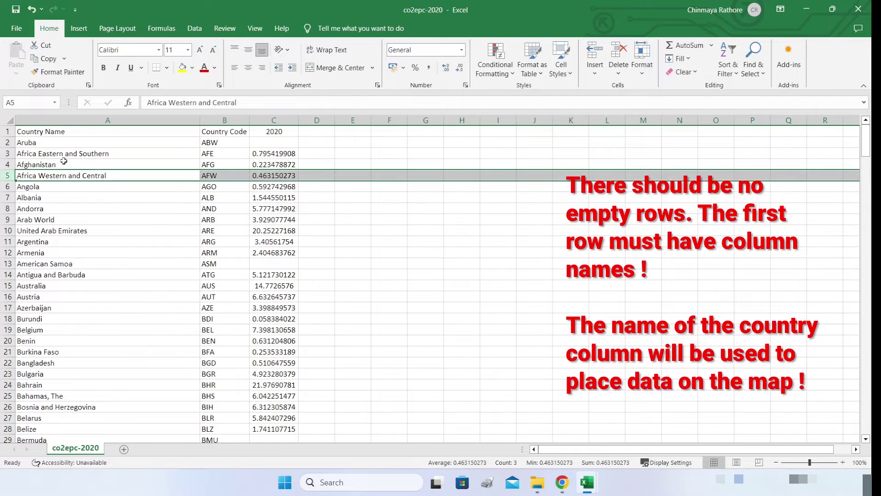
click(9, 153)
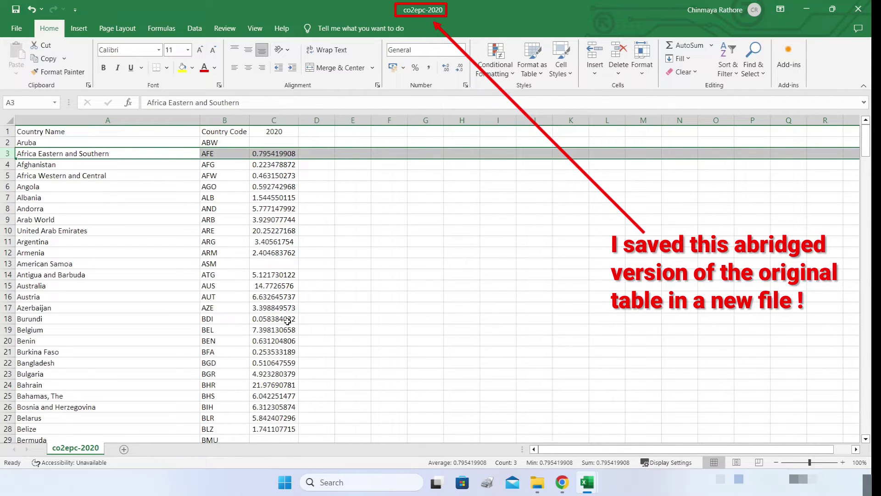
click(57, 132)
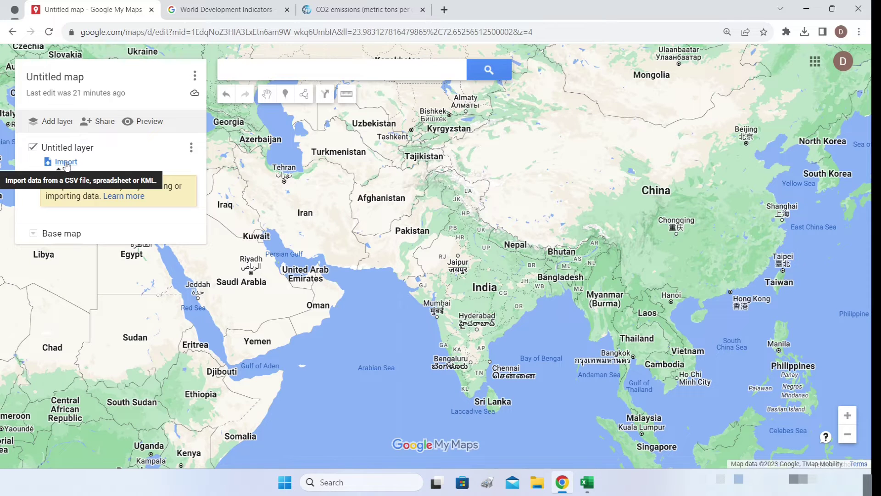
Switch to Google My Maps and upload the co2epc-2020 file into the untitled layer.
click(66, 163)
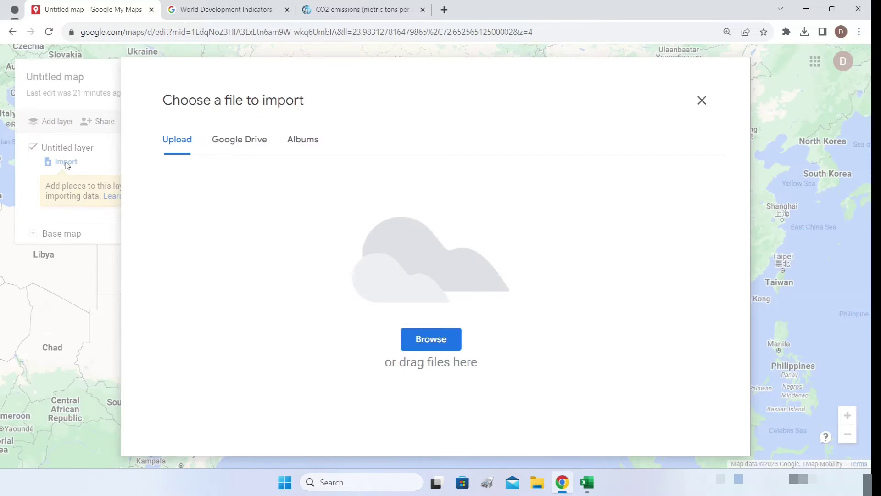
click(426, 345)
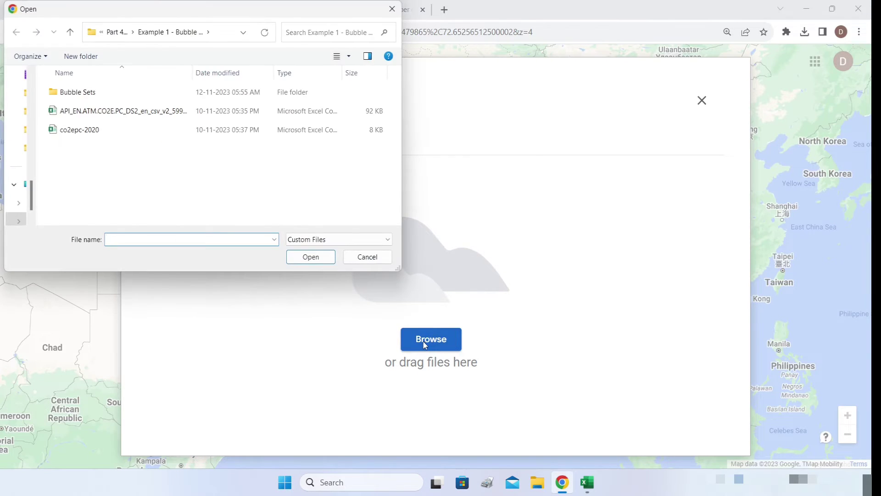
click(222, 152)
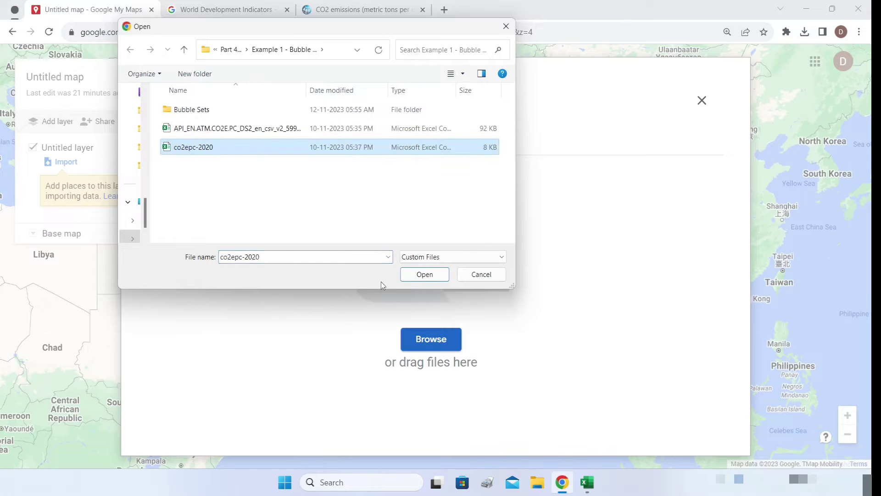
click(425, 275)
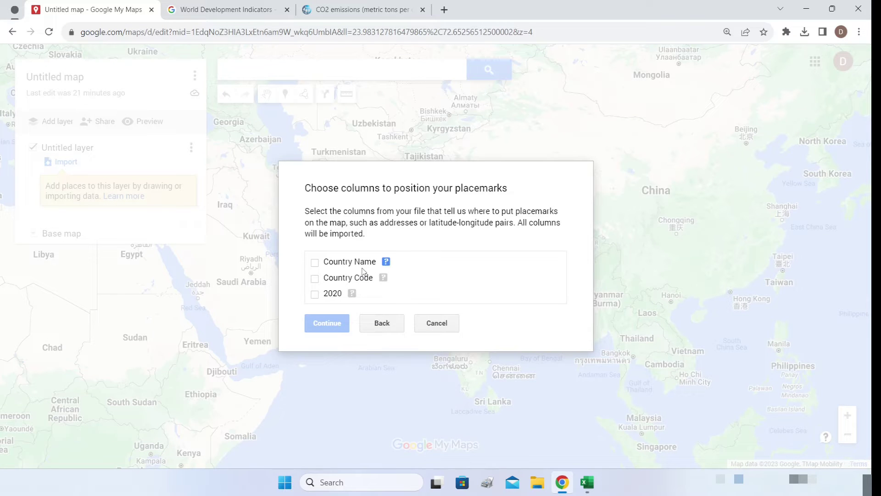
Use Country Name both as the column that positions the placemarks and as the marker title, and finish the import.
click(315, 263)
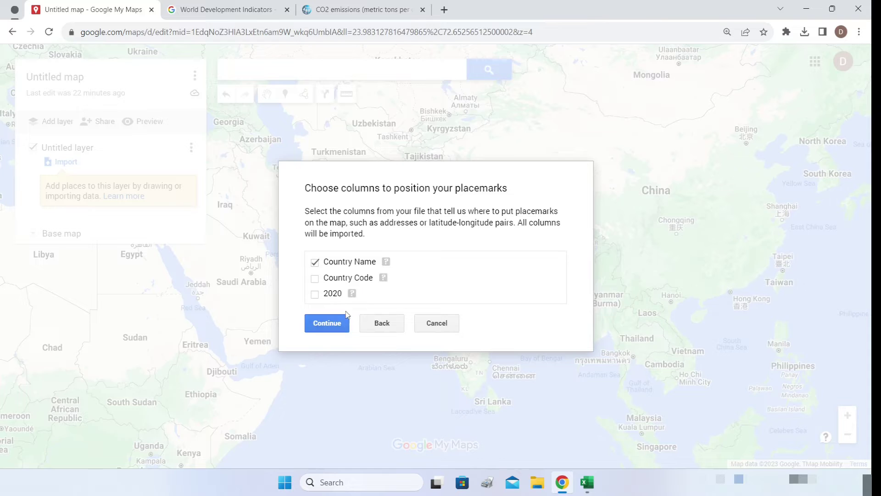
click(335, 328)
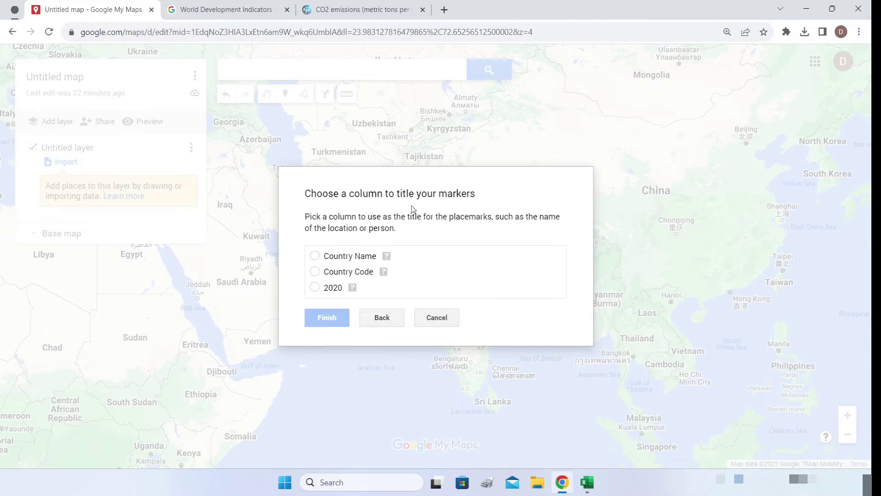
click(315, 255)
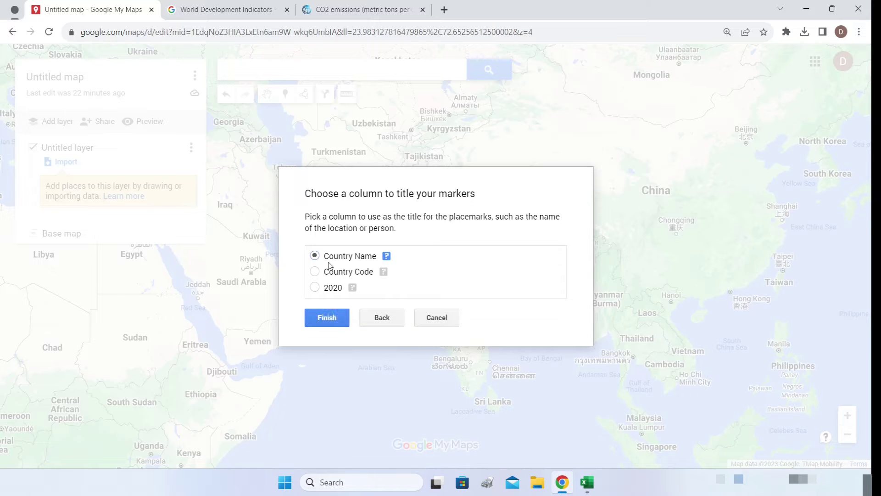
click(329, 317)
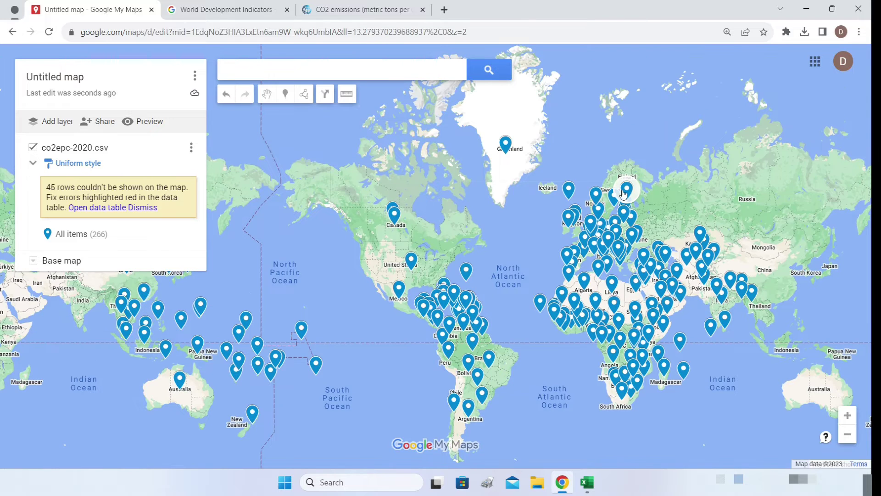
Inspect the details of Finland's marker, and review the error rows at the start of the layer's data table.
click(624, 194)
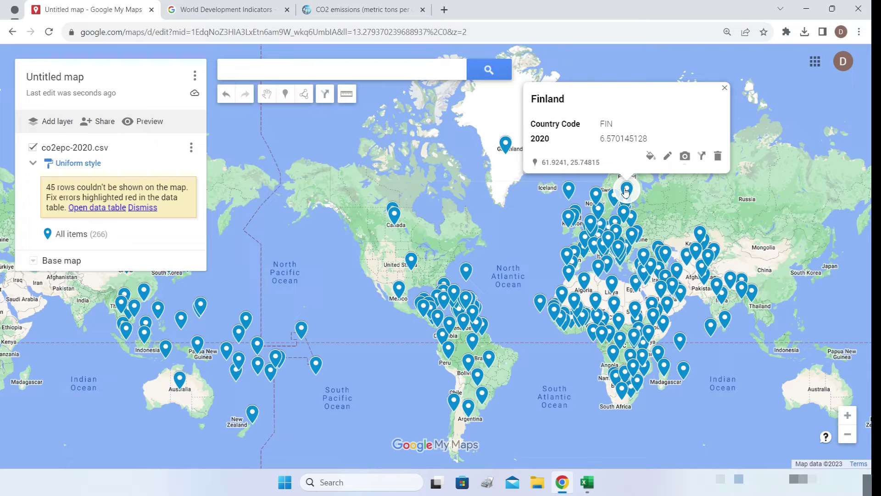
key(Escape)
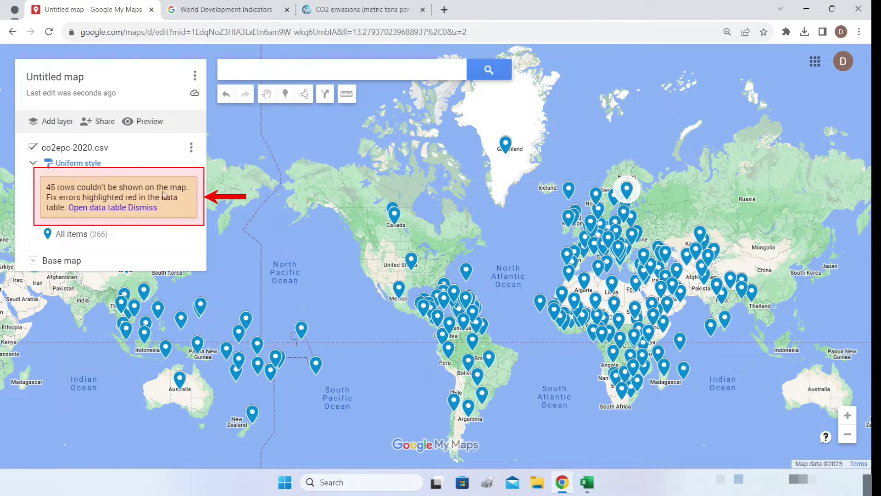
click(87, 211)
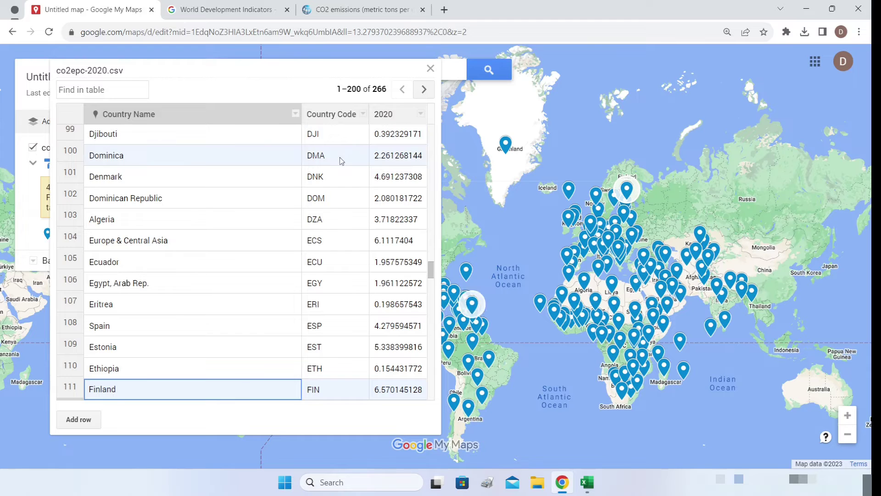
scroll(323, 177, up, 20)
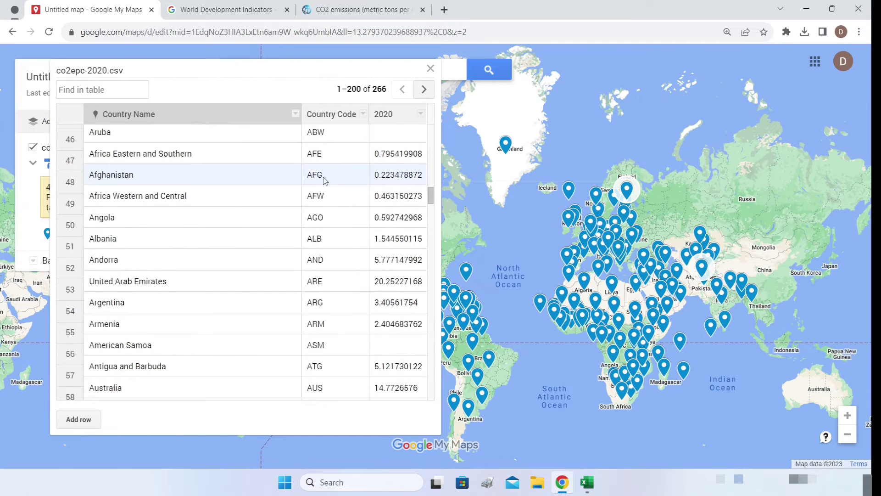
scroll(325, 179, up, 15)
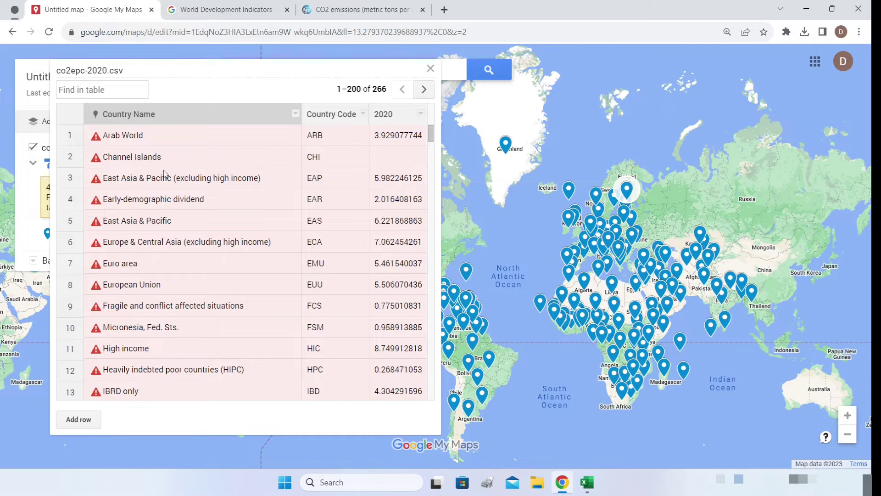
Examine the error rows in the layer's data table, including Arab World, Micronesia, Fed. Sts. and Iceland.
scroll(166, 177, down, 4)
scroll(167, 177, up, 4)
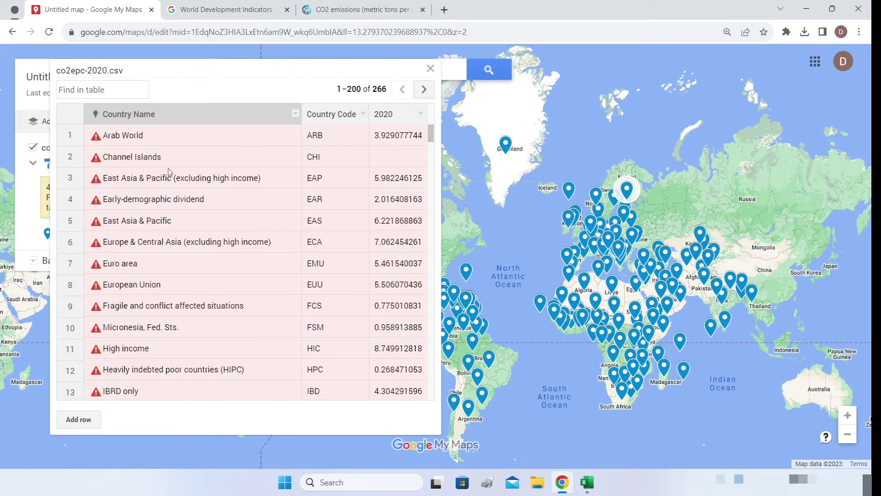
right_click(78, 139)
key(Escape)
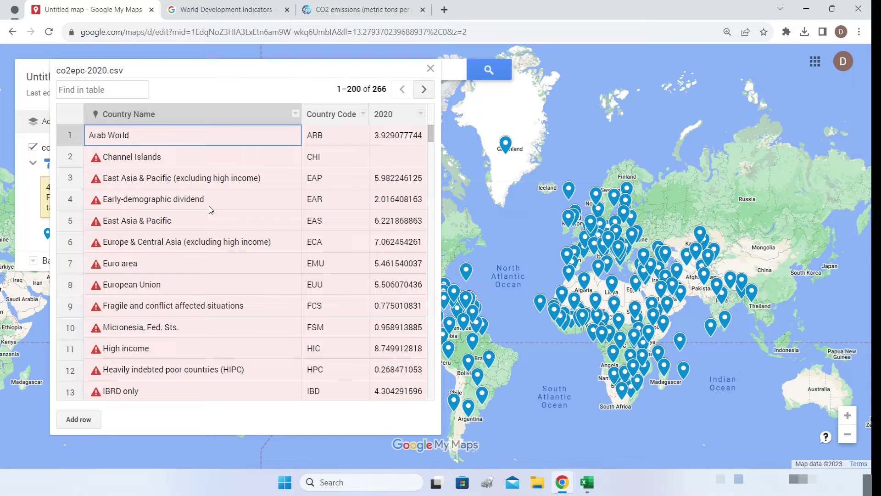
click(74, 332)
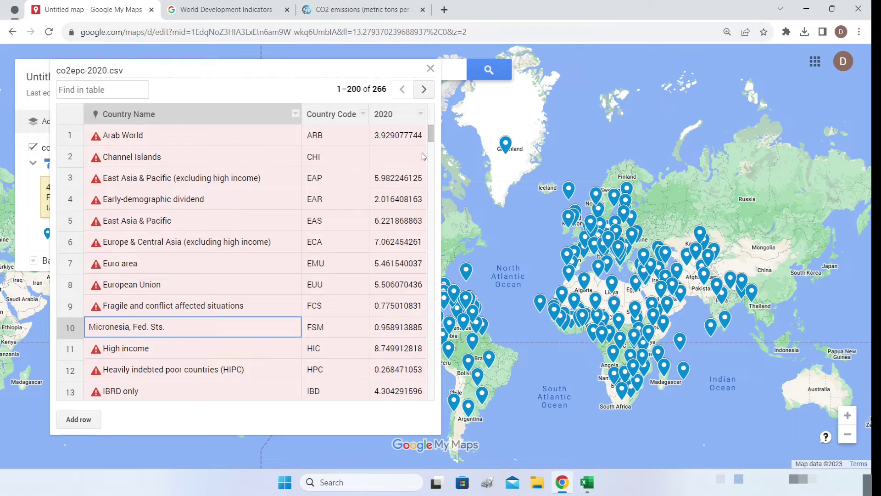
drag(431, 137, 437, 155)
click(76, 236)
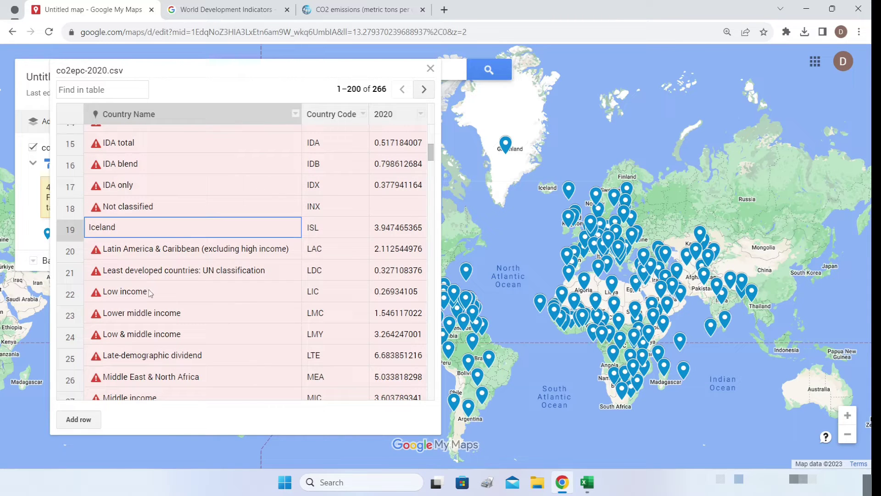
scroll(231, 287, down, 1)
Search Google in a new browser tab for the official name of Iceland and copy "Republic of Iceland" from the answer.
click(444, 10)
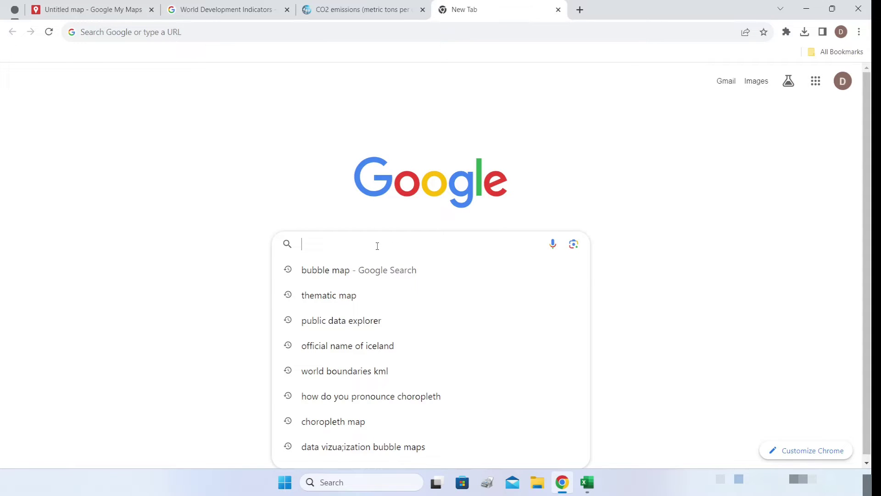
text(offical)
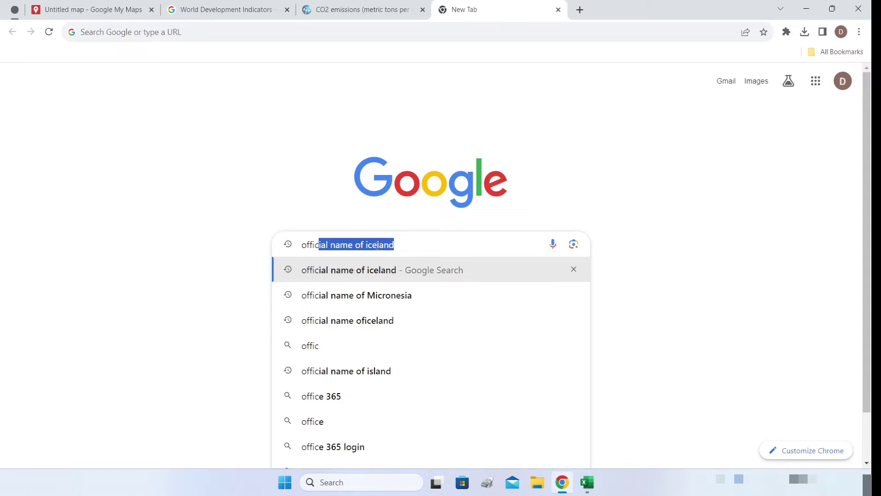
text( name of )
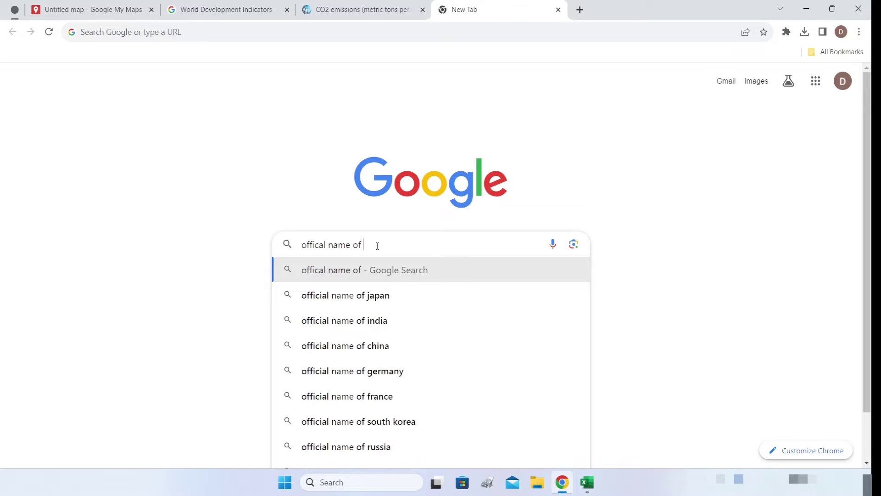
text(iceland)
key(Return)
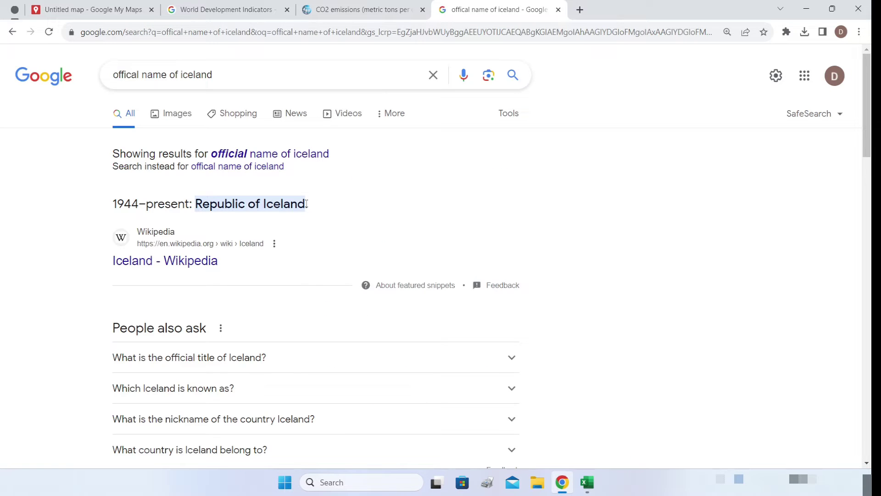
drag(306, 203, 195, 198)
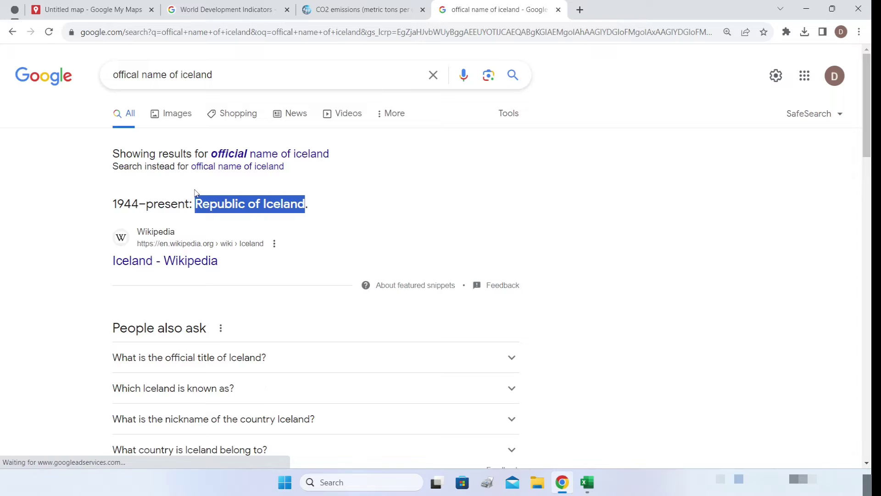
right_click(203, 198)
click(242, 207)
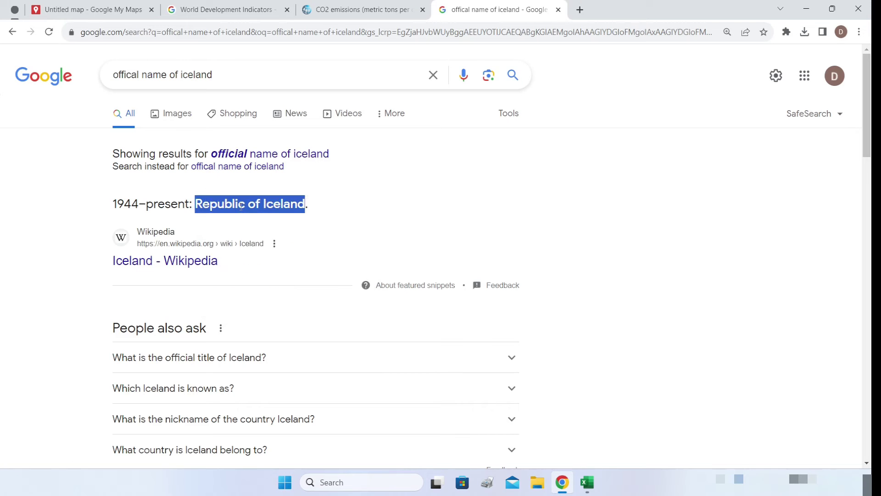
Switch back to Google My Maps and replace the country name in row 19 with Republic of Iceland.
click(92, 11)
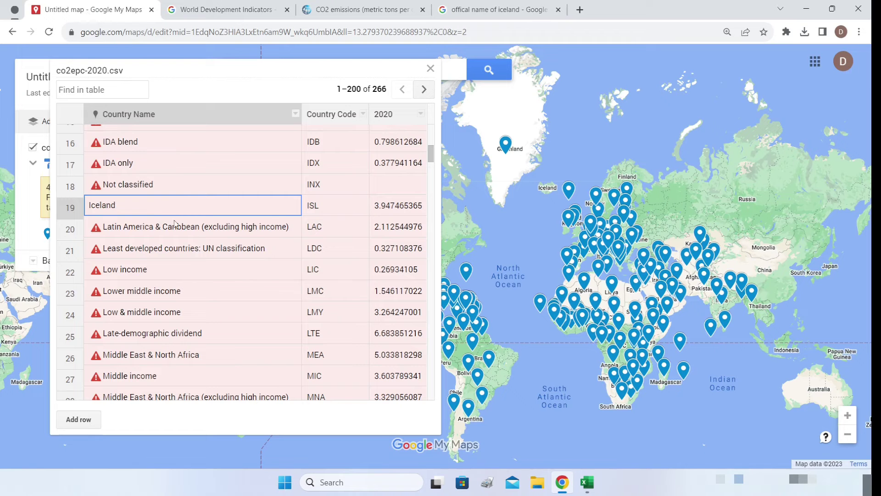
click(141, 205)
double_click(141, 204)
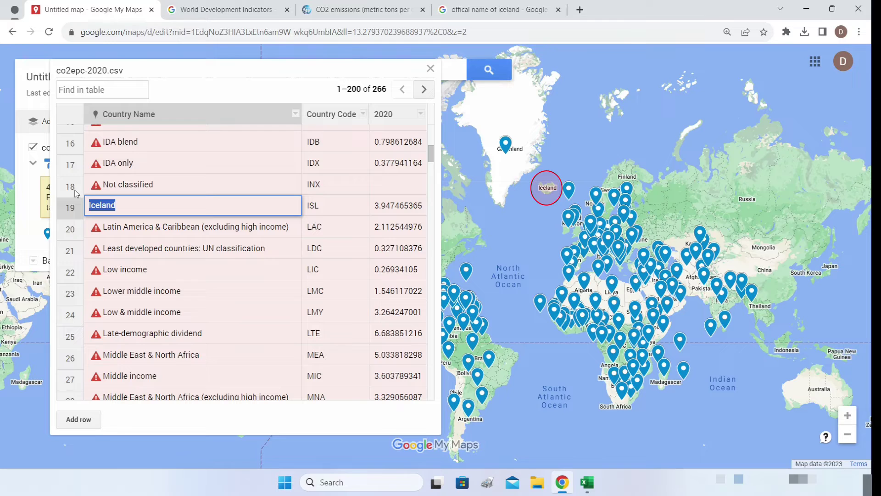
key(ctrl+v)
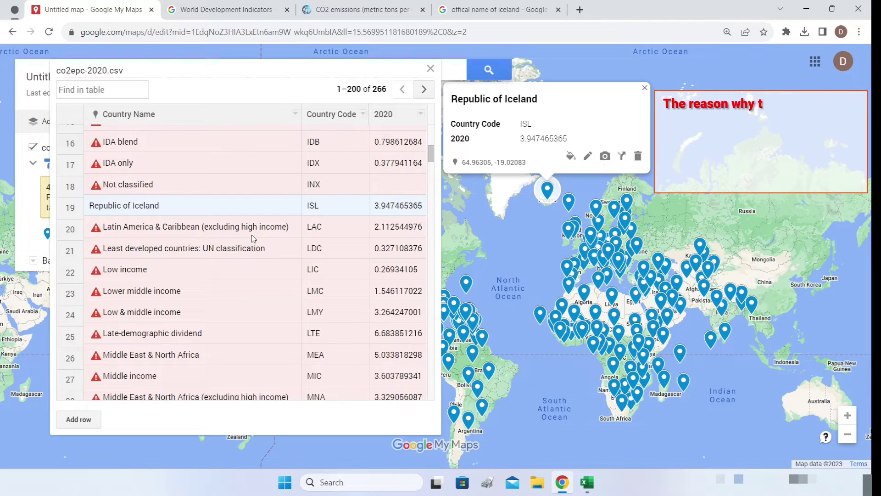
Switch to the Google search, look up the official name of Micronesia and copy "Federated States of Micronesia".
scroll(251, 238, up, 7)
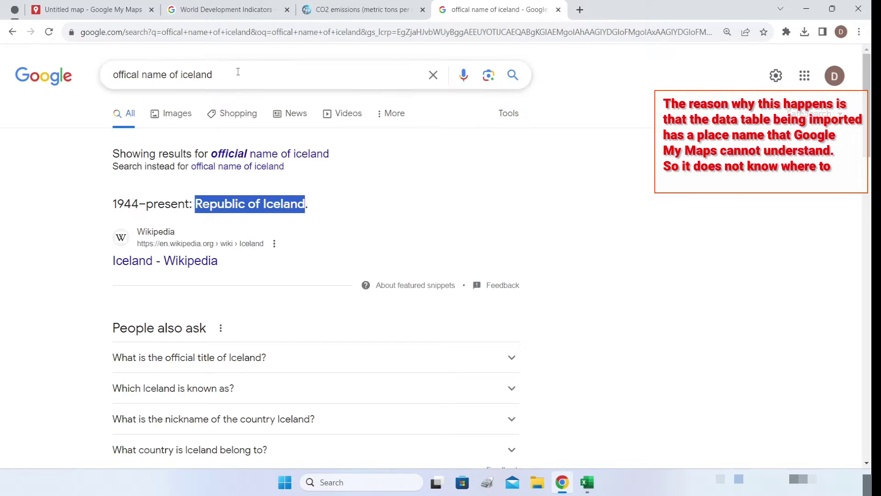
double_click(185, 78)
text(micronesia)
key(Return)
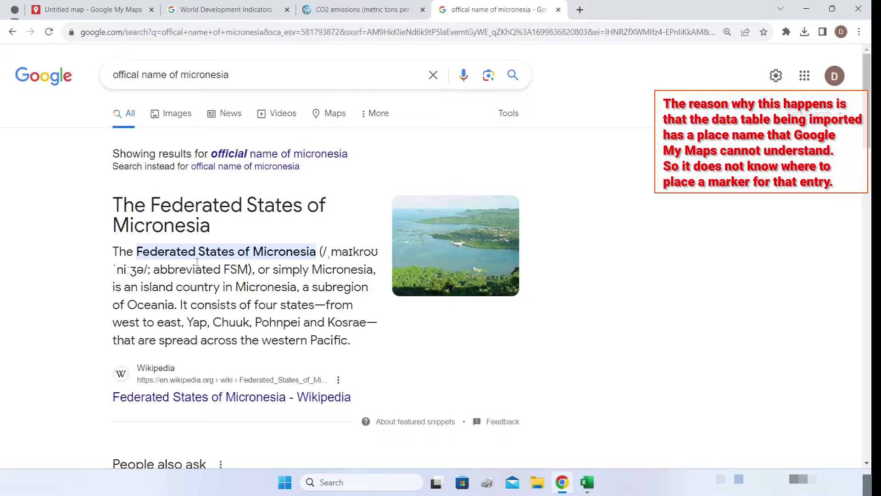
drag(315, 253, 138, 252)
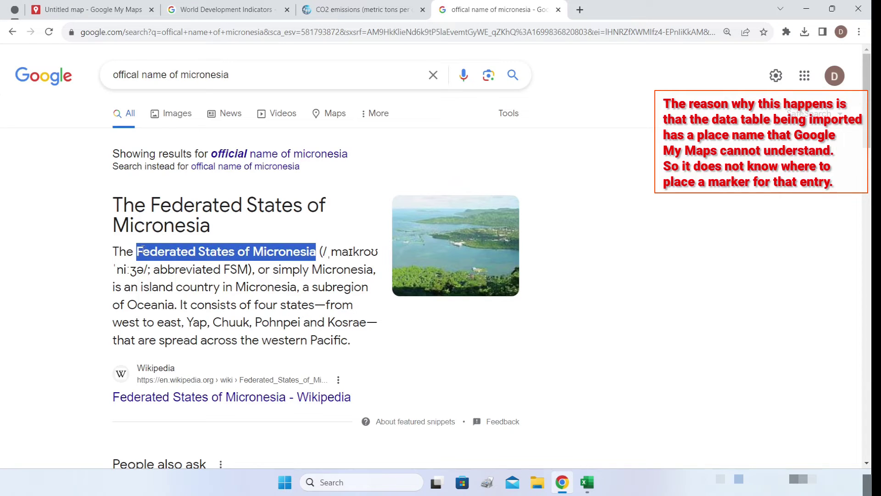
right_click(141, 251)
click(152, 256)
Switch back to Google My Maps, replace the country name in row 10 with Federated States of Micronesia, and close the data table.
click(92, 9)
double_click(193, 327)
key(ctrl+v)
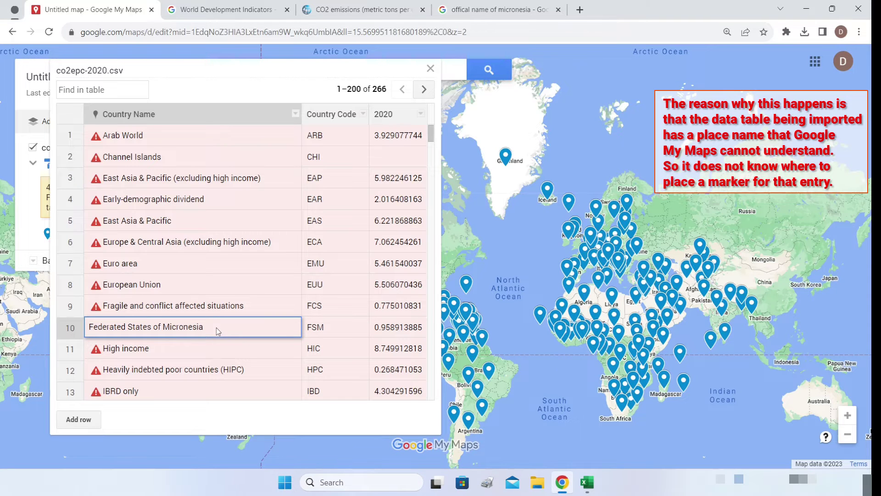
key(Return)
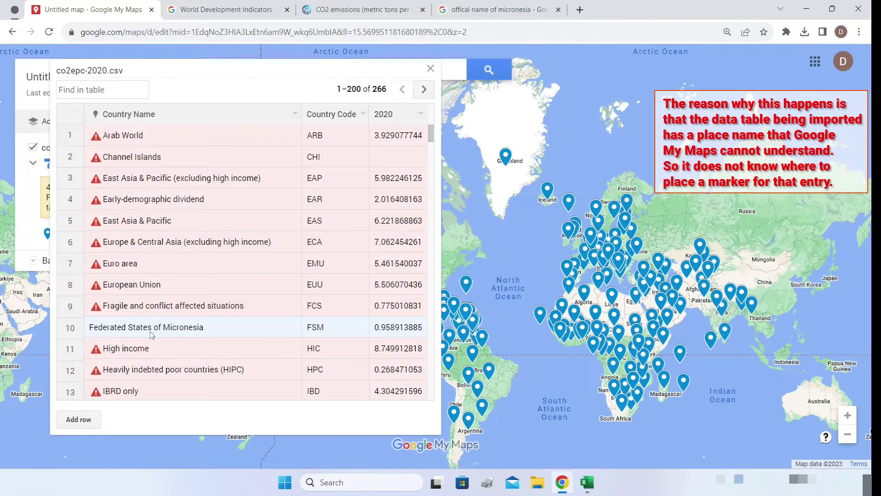
key(Escape)
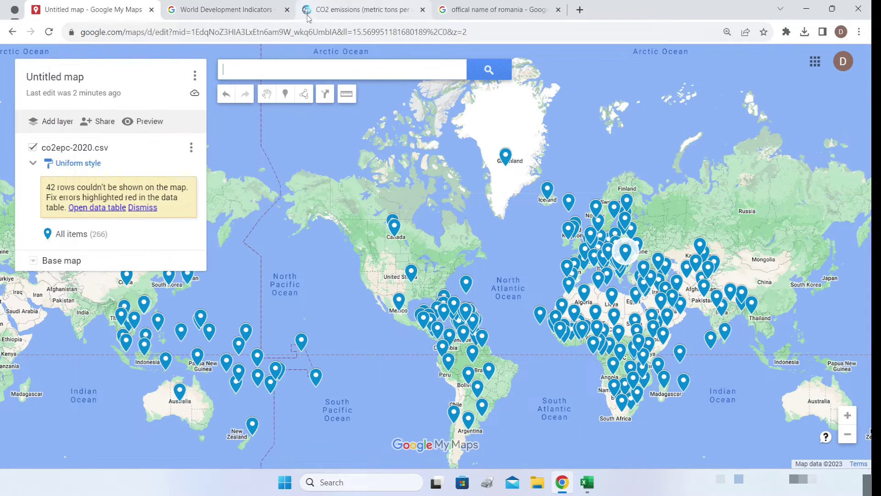
Review the CO2 emissions per capita indicator in Google Public Data and the World Bank's CO2 emissions page.
click(239, 10)
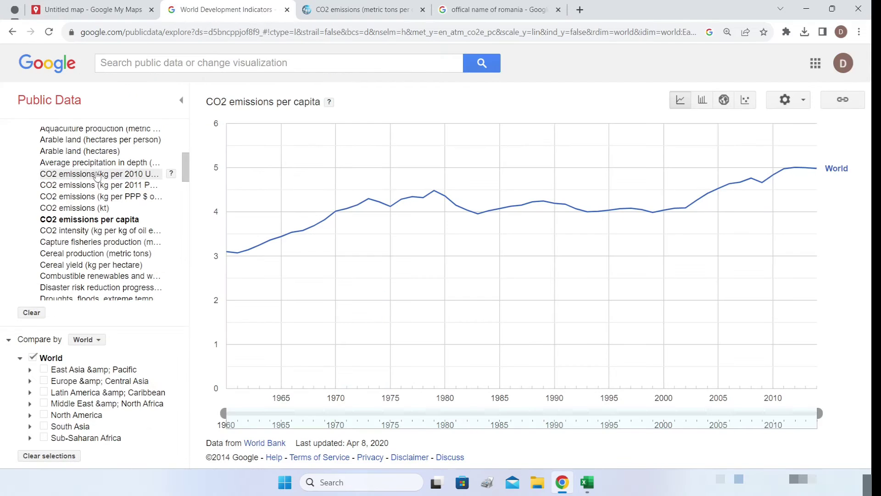
scroll(112, 179, down, 10)
key(ctrl+shift+Tab)
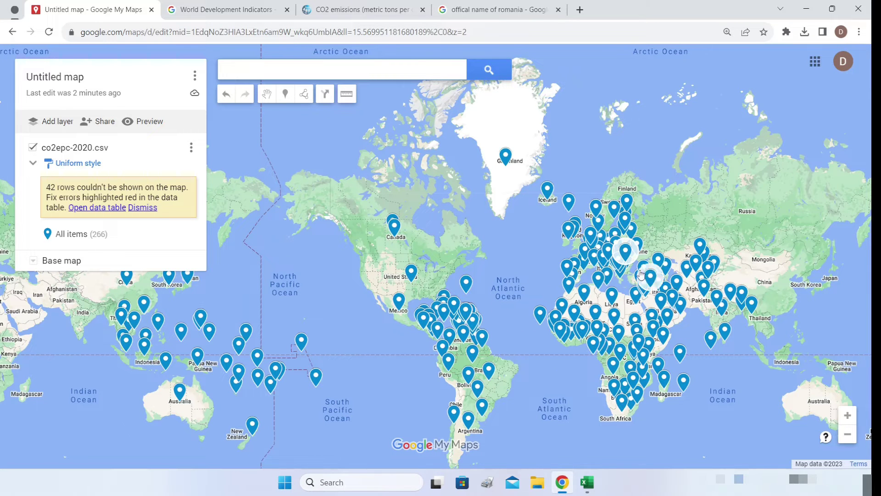
click(200, 11)
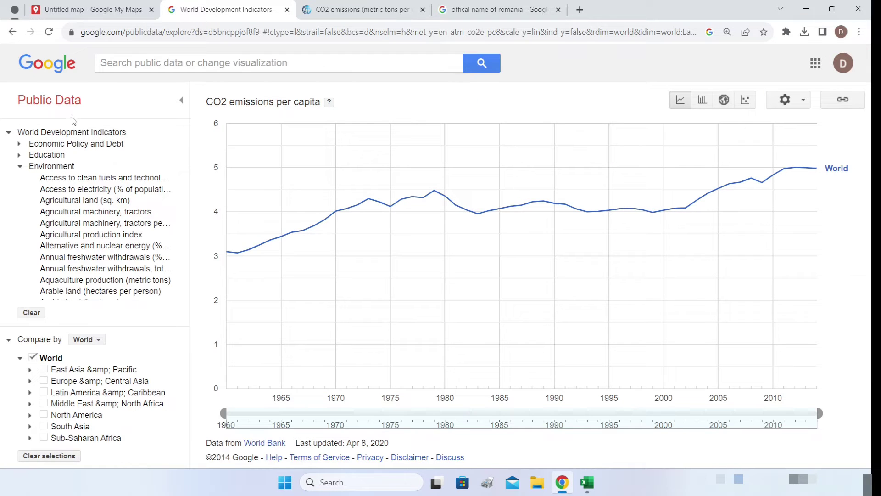
click(350, 13)
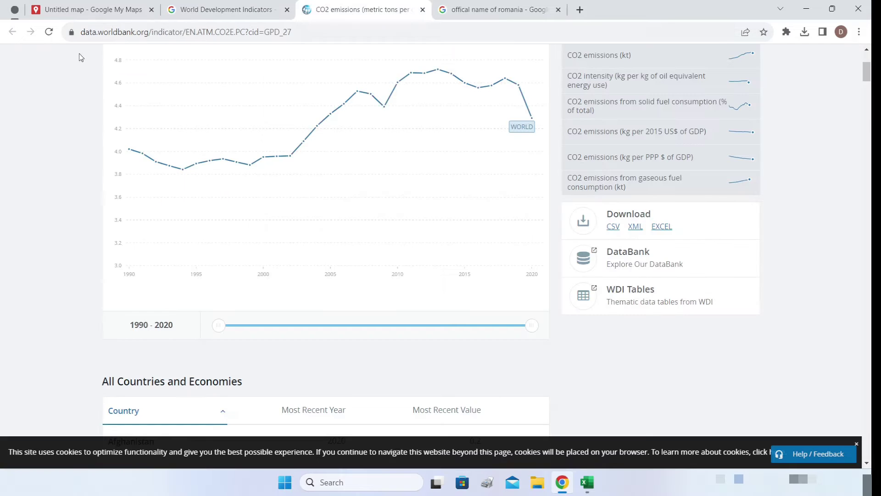
scroll(370, 123, up, 4)
key(ctrl+shift+Tab)
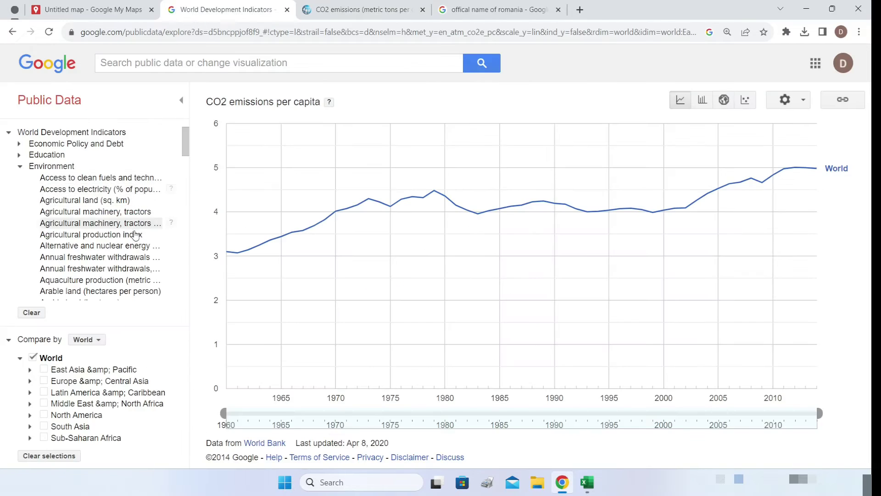
scroll(141, 244, down, 5)
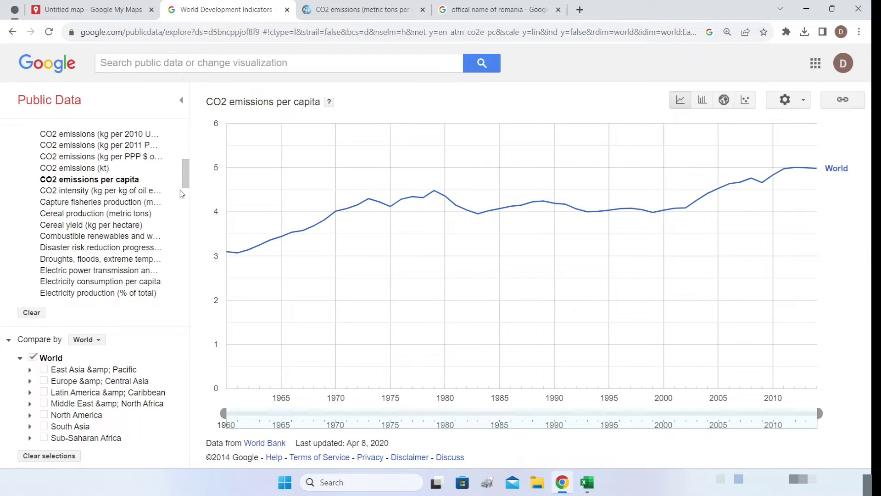
Switch back to Google My Maps, dismiss the layer's row-error notice, and group the places by the 2020 column in four ranges.
click(94, 9)
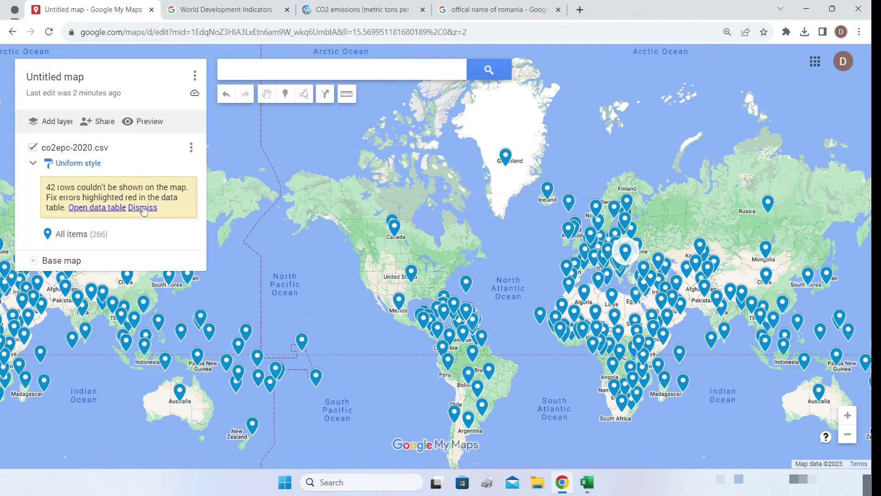
click(143, 208)
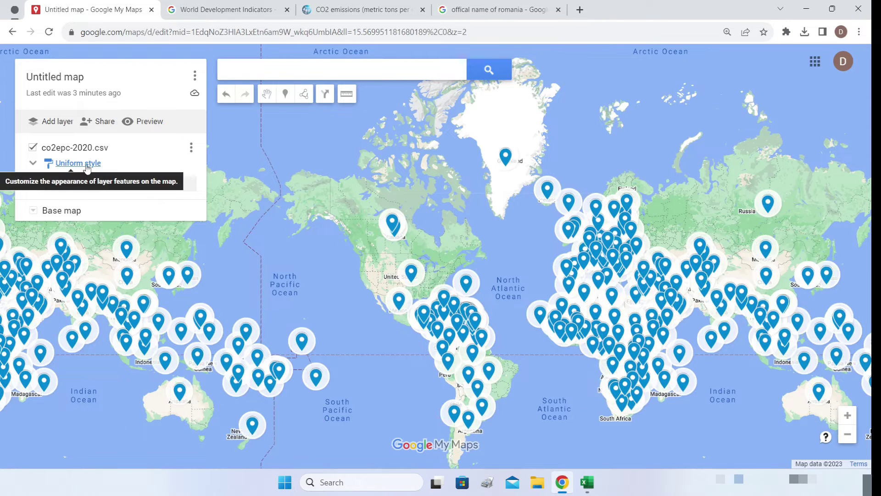
click(87, 168)
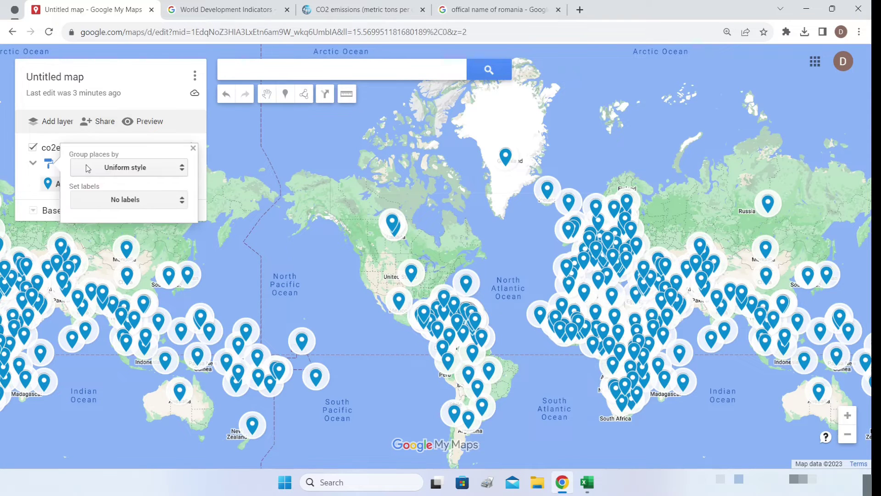
click(134, 171)
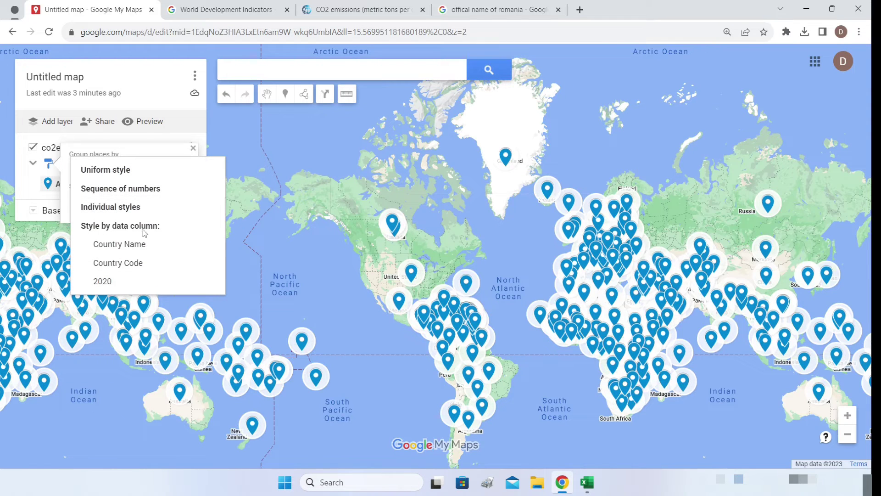
click(103, 282)
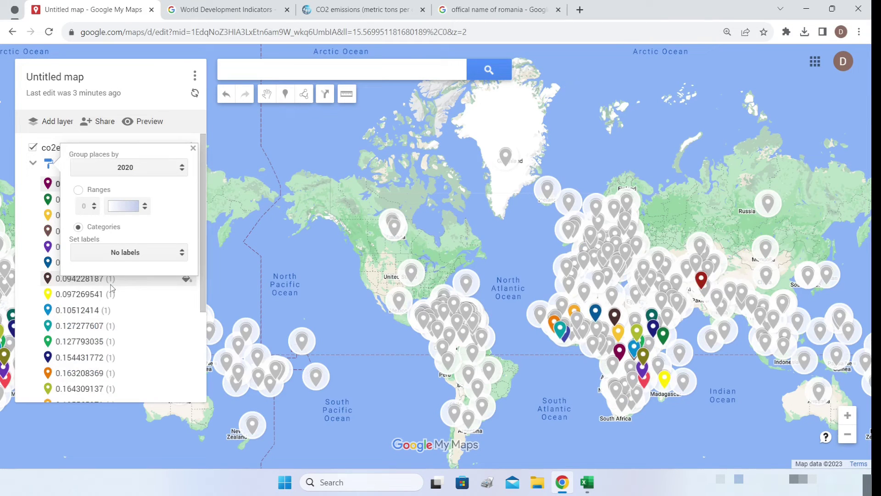
click(79, 190)
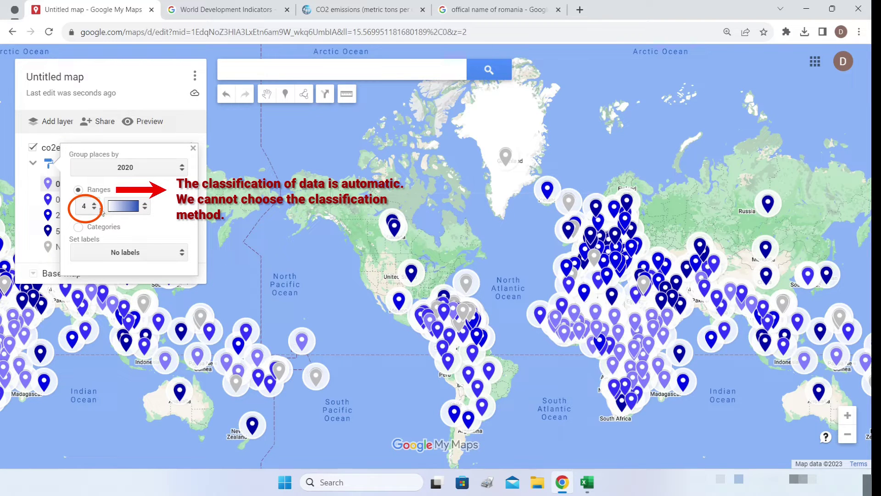
click(193, 147)
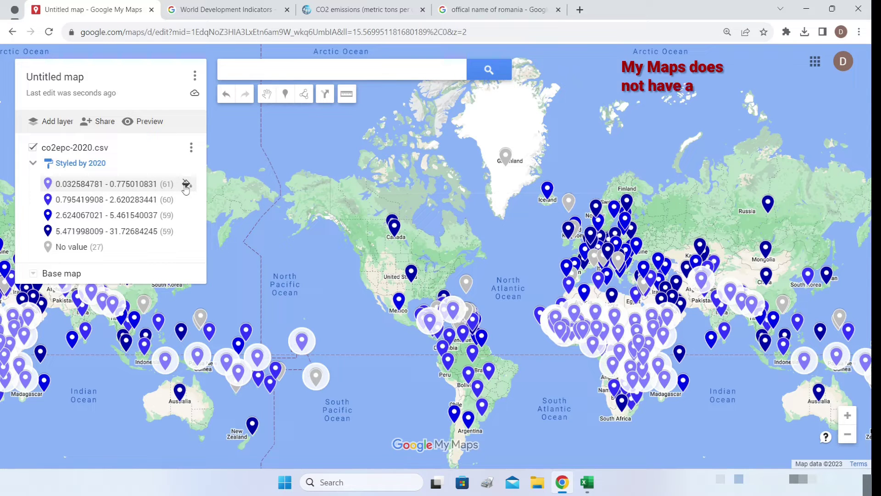
Give the lowest range, 0.032584781 - 0.775010831, a custom icon by uploading red16 from the Bubble Sets folder.
click(186, 185)
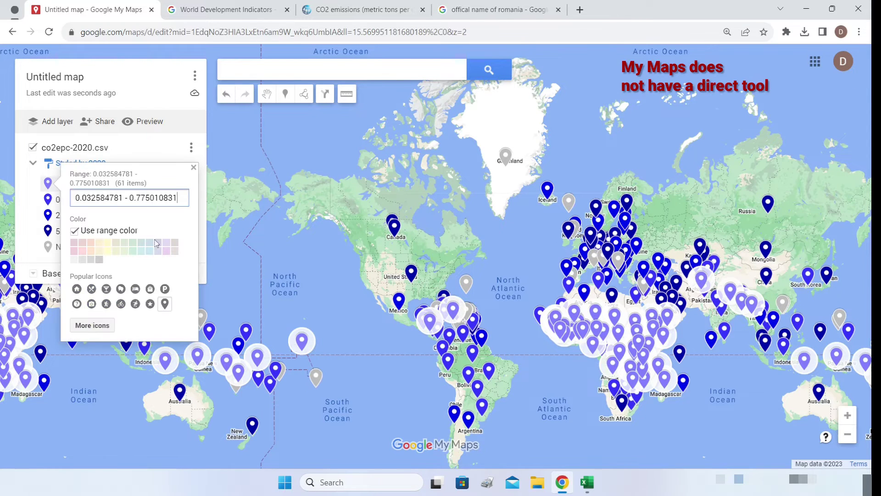
click(94, 325)
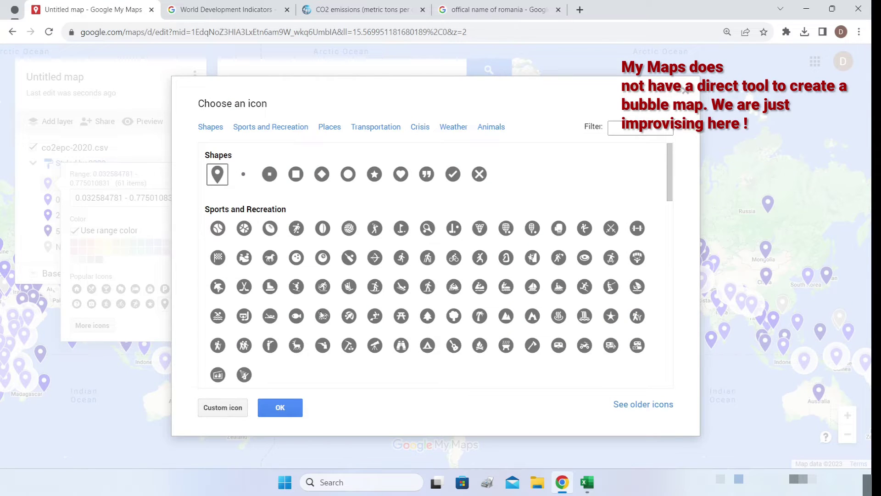
click(223, 408)
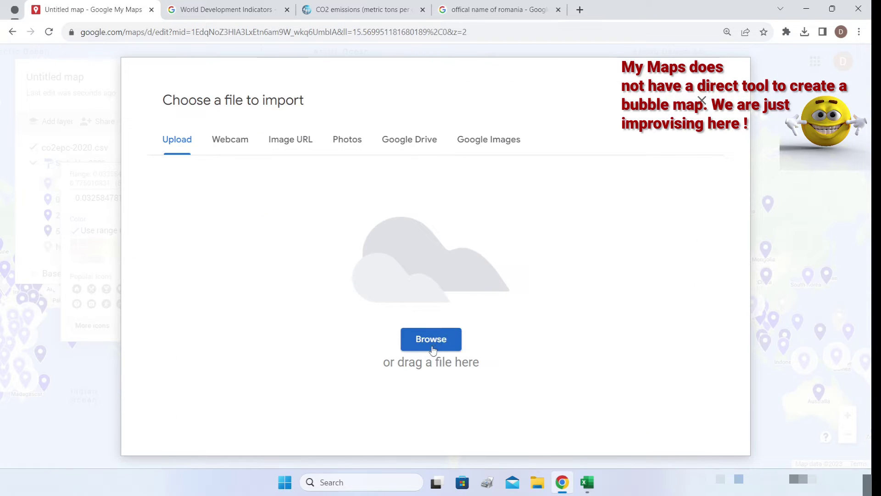
click(431, 339)
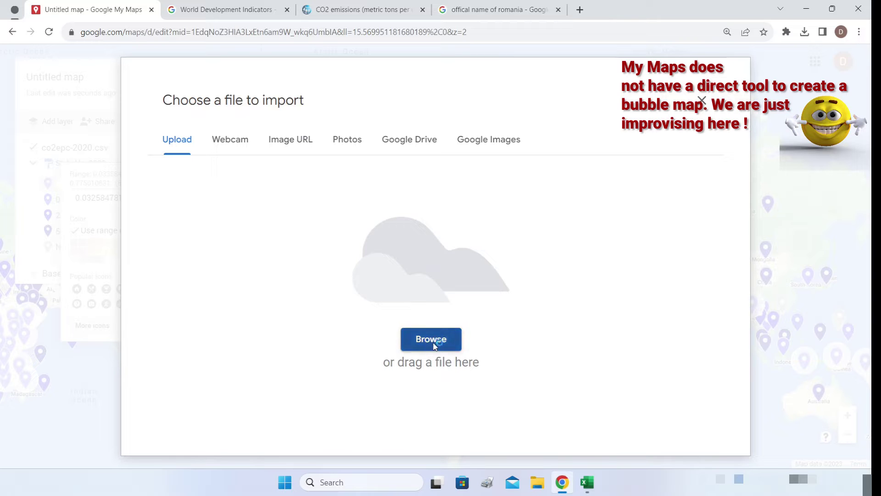
mouse_move(512, 128)
mouse_down()
mouse_move(509, 224)
mouse_move(505, 123)
mouse_up()
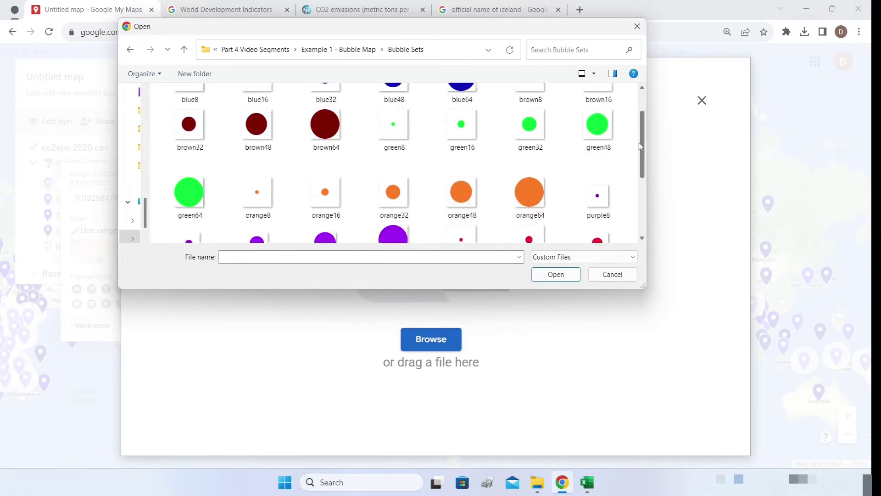
scroll(623, 191, down, 3)
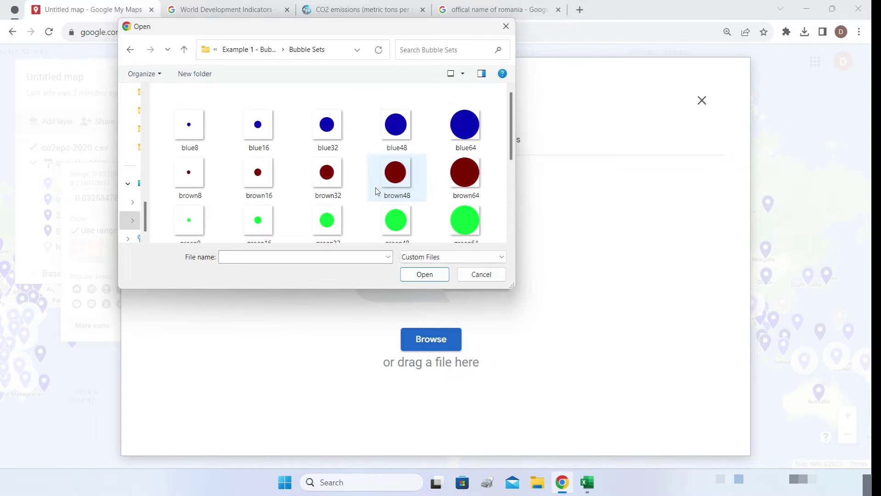
scroll(375, 190, down, 3)
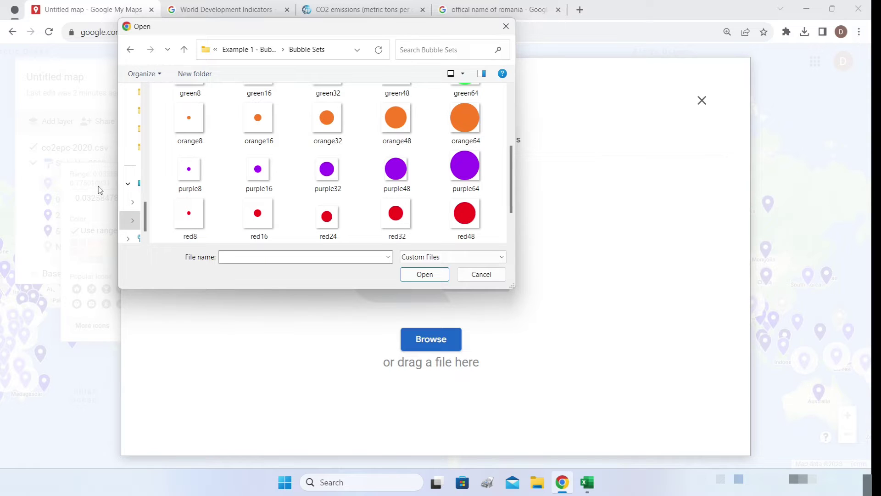
click(263, 221)
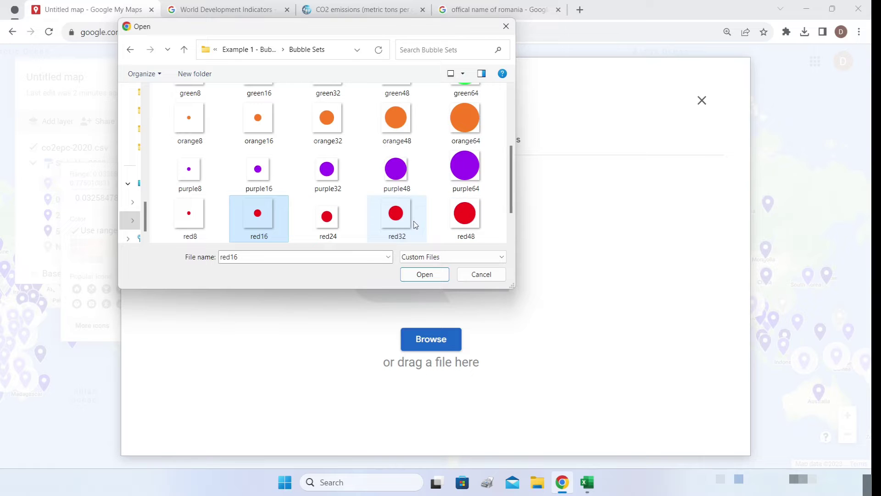
click(425, 274)
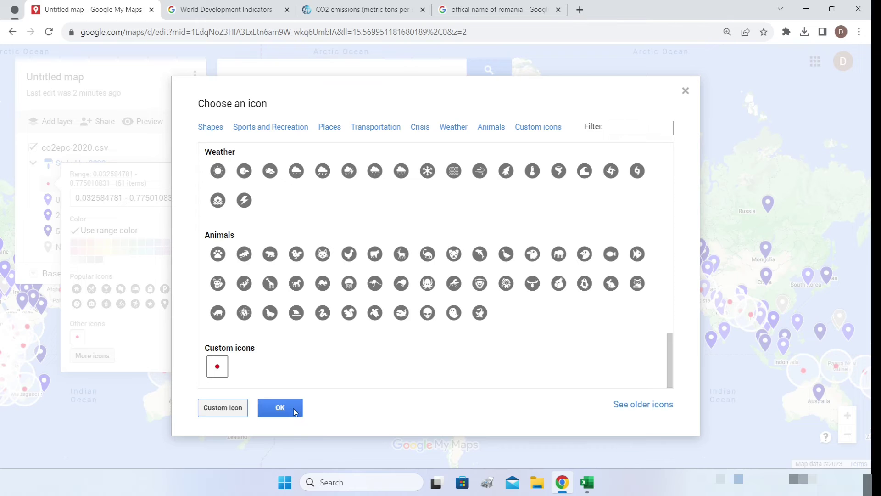
click(280, 408)
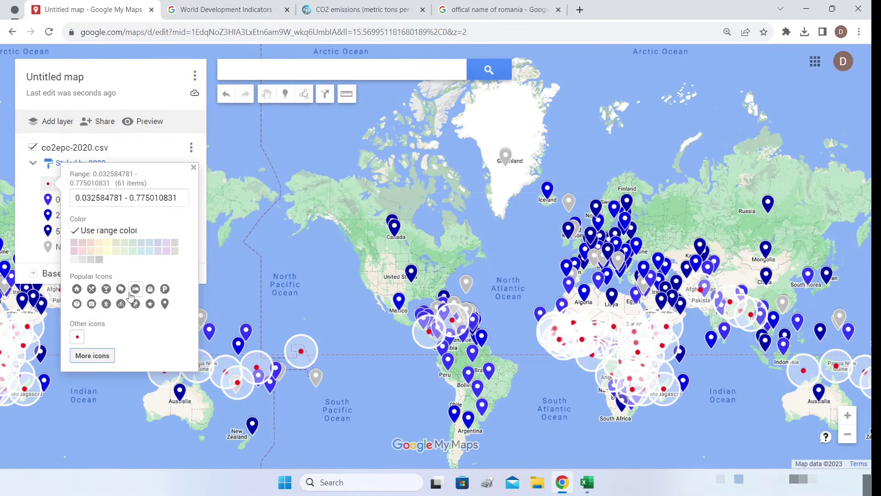
click(154, 150)
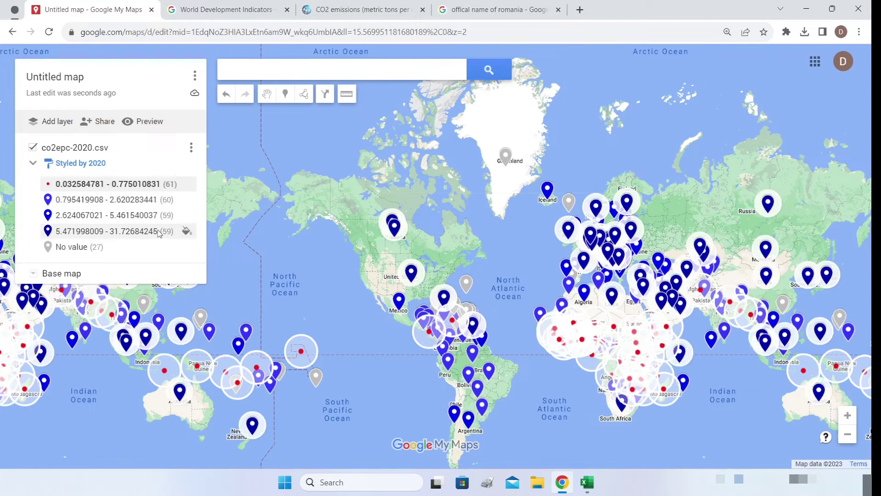
Upload red24 from Bubble Sets as the custom icon for the range 0.795419908 - 2.620283441.
click(185, 201)
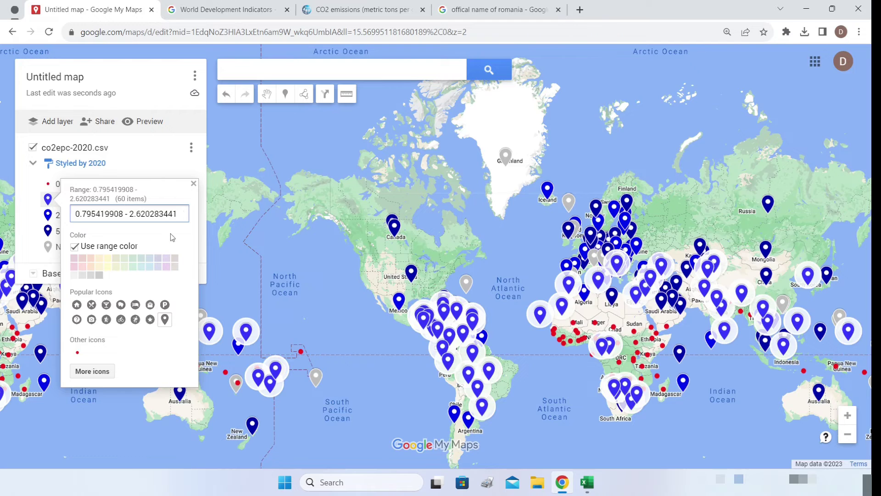
click(94, 376)
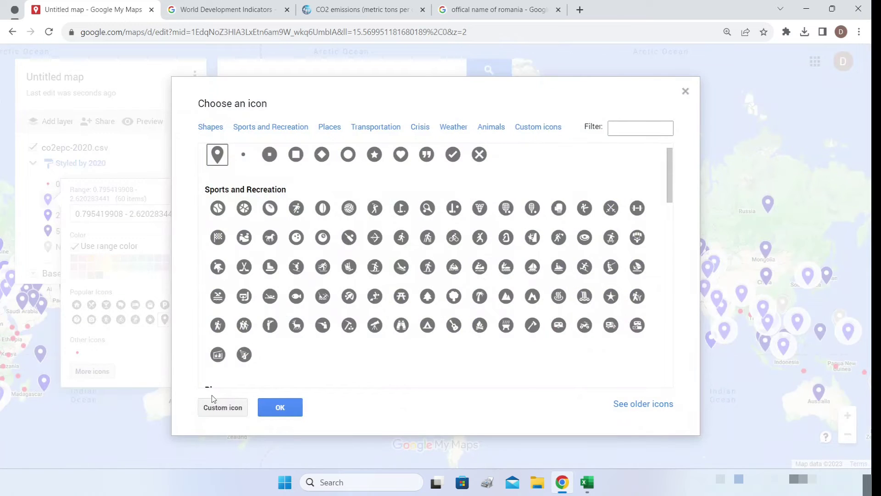
click(214, 407)
click(437, 347)
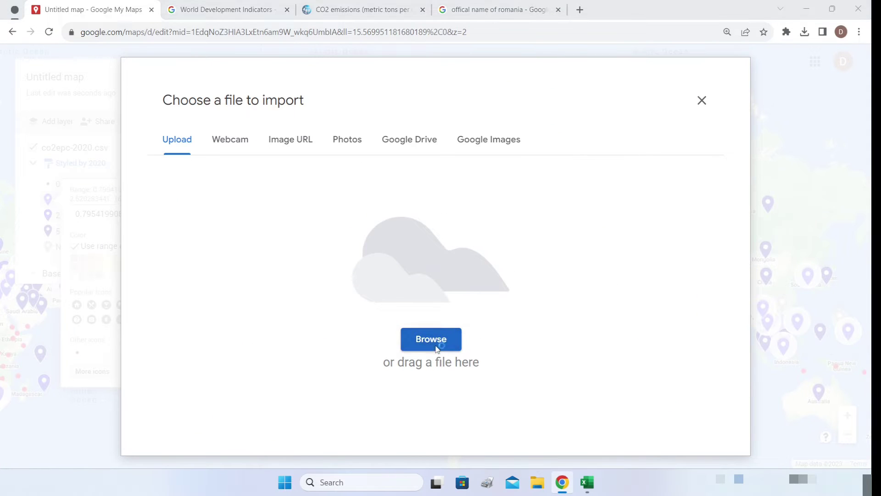
click(327, 218)
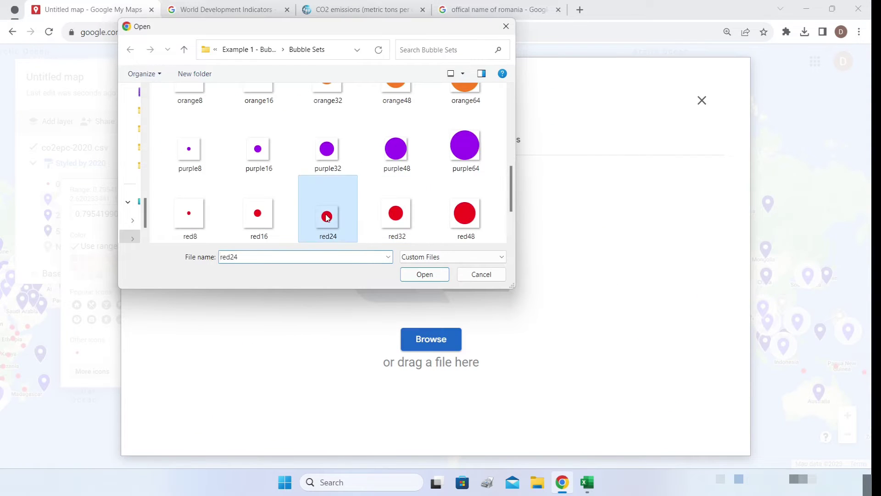
click(425, 274)
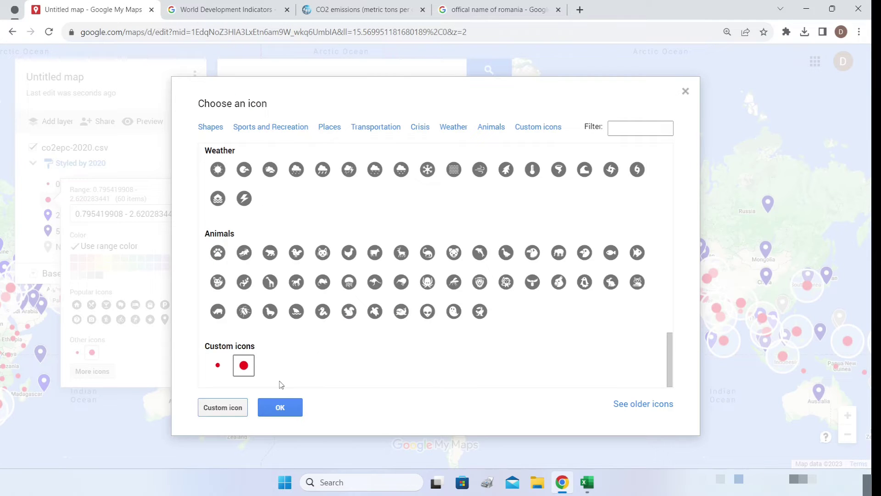
click(280, 407)
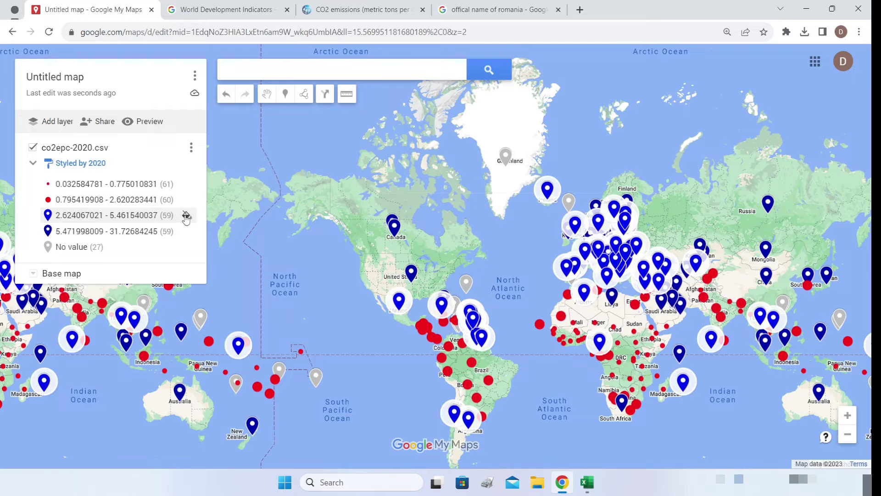
Upload red48 from Bubble Sets as the custom icon for the range 2.624067021 - 5.461540037.
click(186, 216)
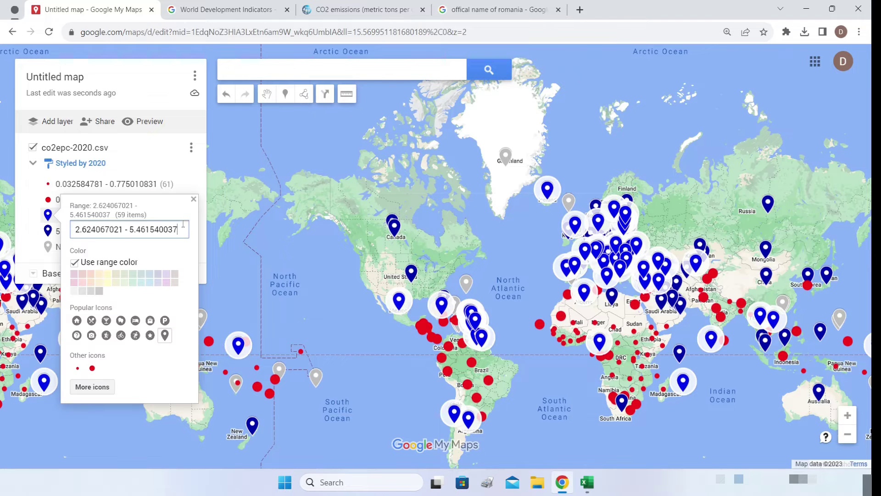
click(110, 387)
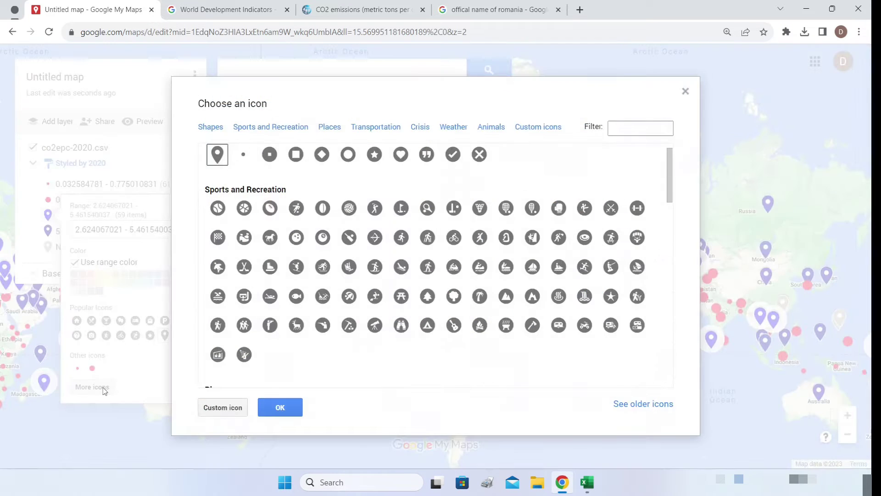
click(237, 408)
click(444, 339)
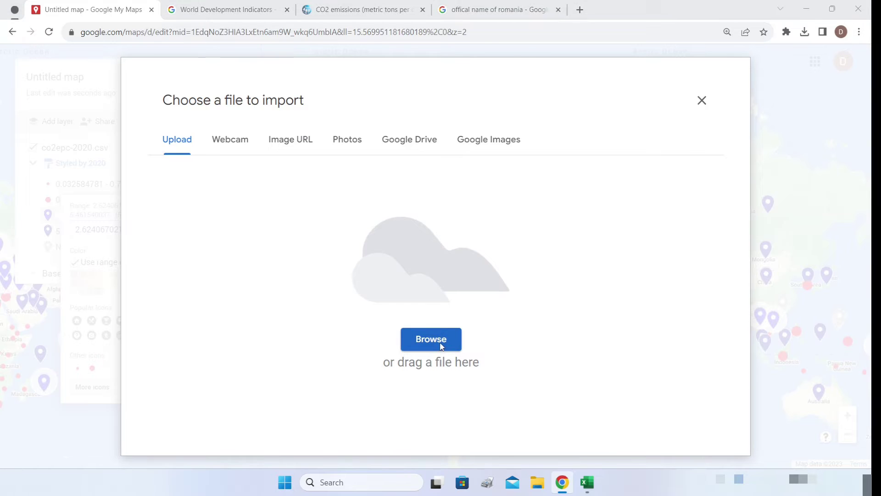
scroll(416, 153, down, 5)
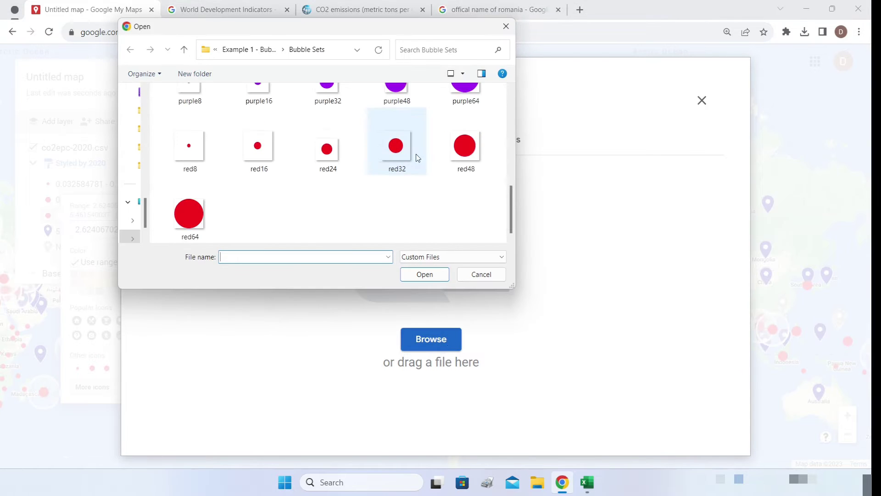
click(465, 158)
click(427, 275)
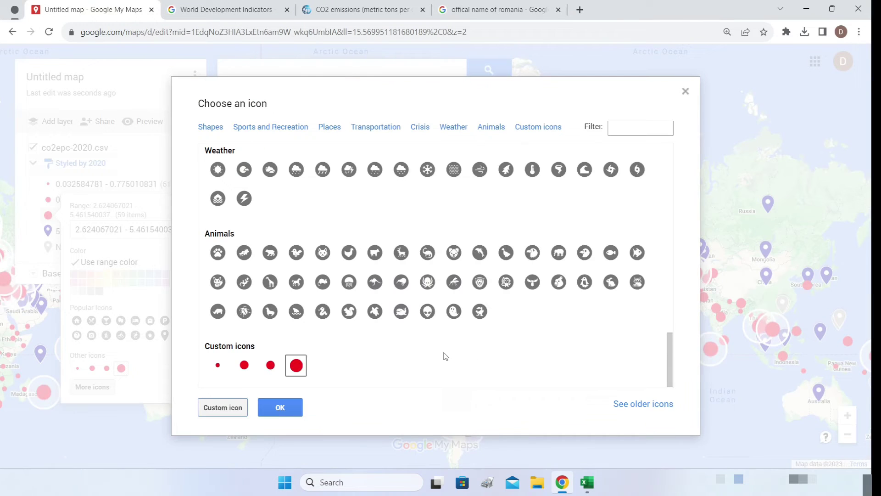
click(280, 407)
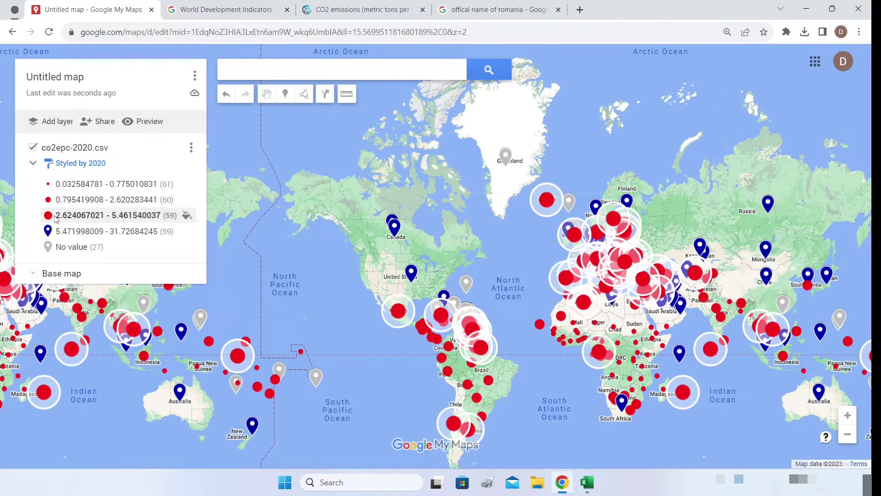
Upload red64 from Bubble Sets as the custom icon for the highest range, 5.471998009 - 31.72684245.
click(186, 232)
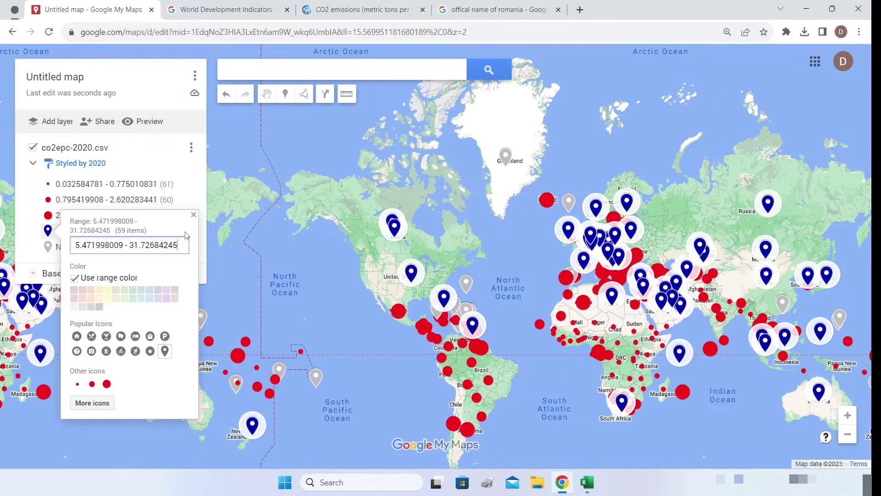
click(93, 404)
click(235, 409)
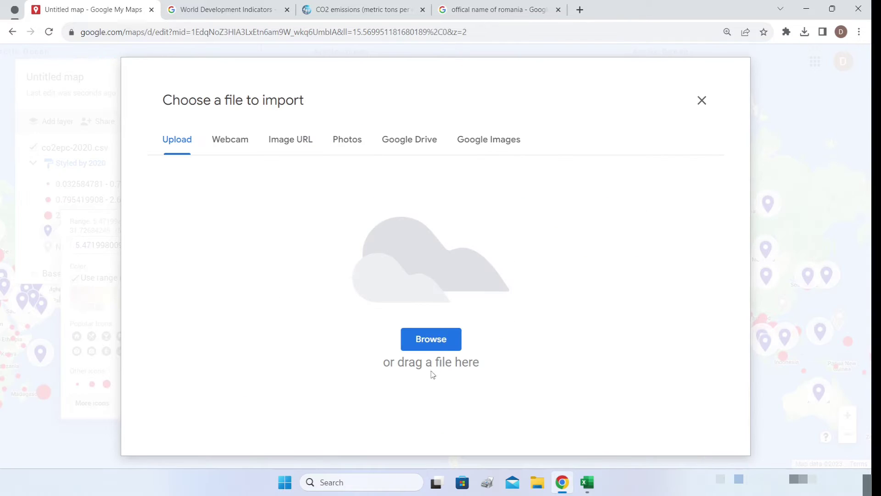
click(431, 339)
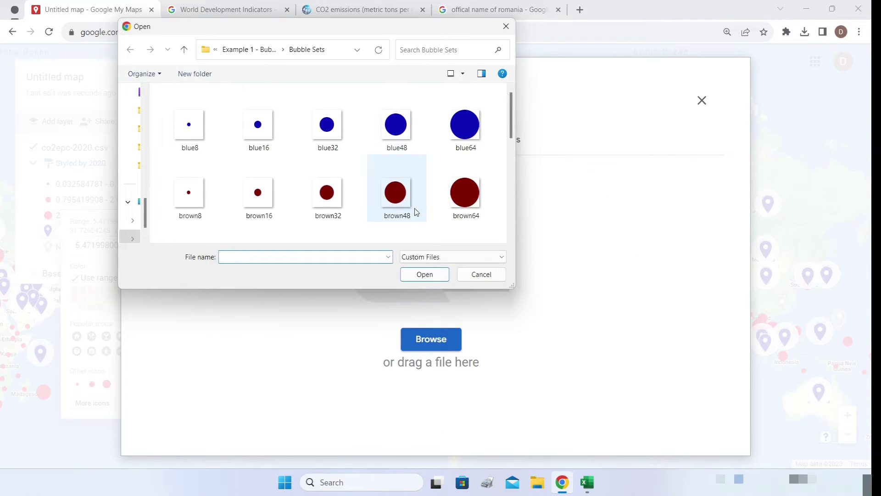
scroll(417, 222, down, 6)
click(194, 222)
click(423, 275)
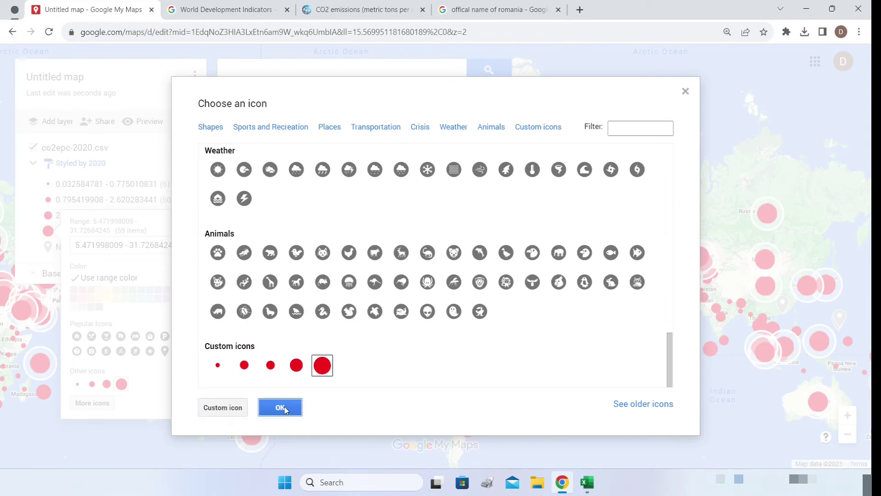
click(281, 407)
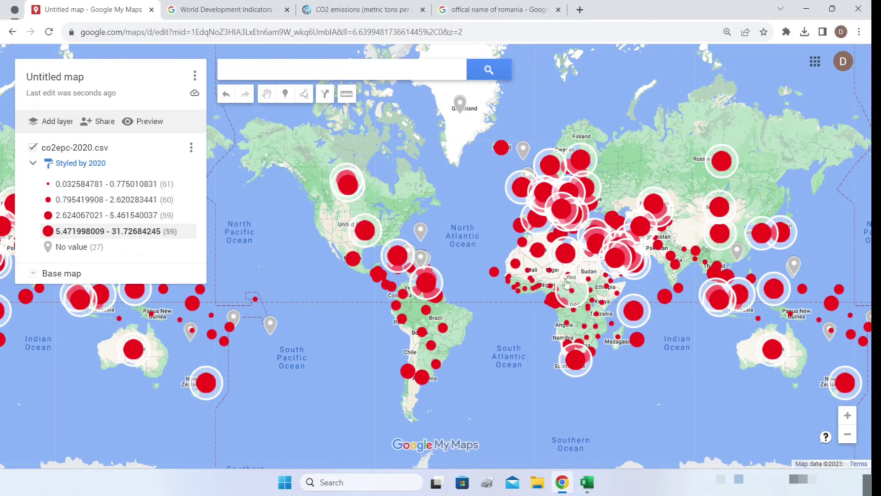
Examine the bubble sizes across Africa and the surrounding regions on the map.
scroll(567, 381, up, 1)
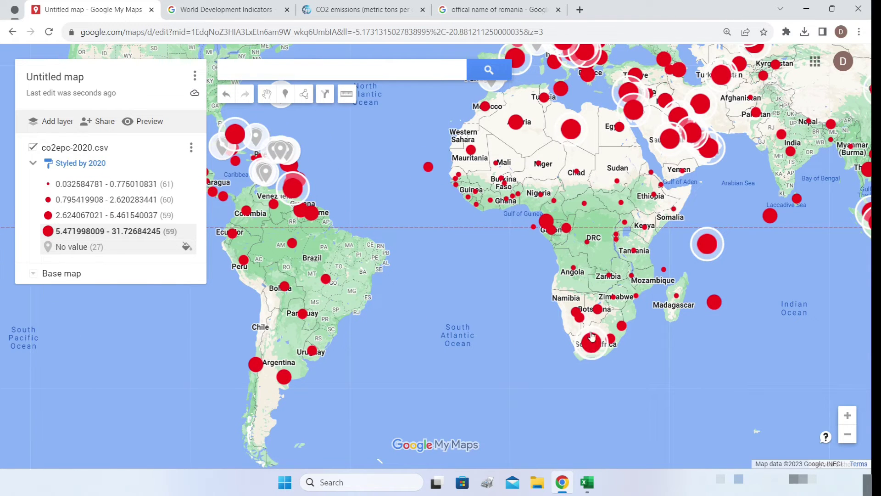
scroll(591, 351, down, 1)
scroll(513, 367, up, 1)
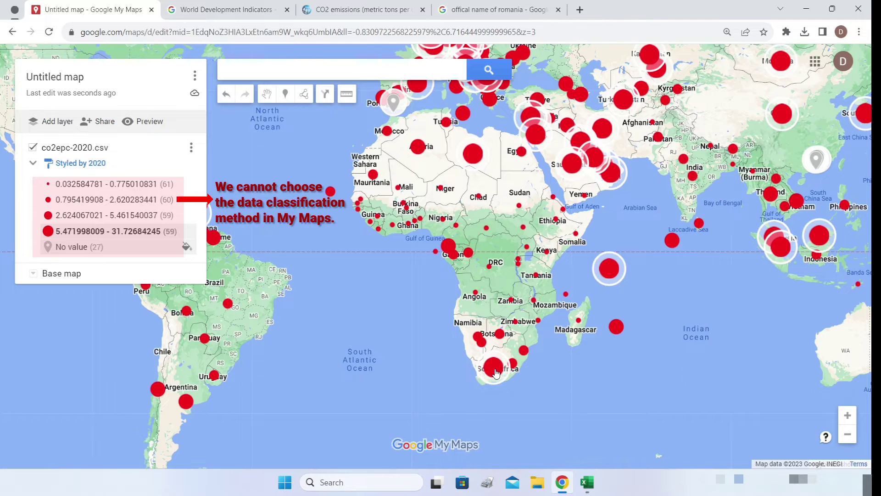
drag(495, 373, 497, 412)
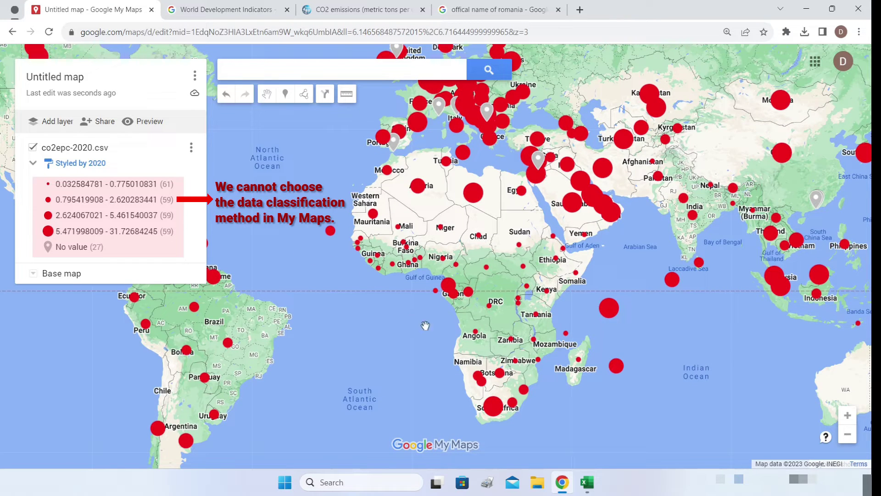
Switch to the co2epc-2020 workbook in Excel and try entering NA in cell E3, then return to the map.
mouse_move(590, 488)
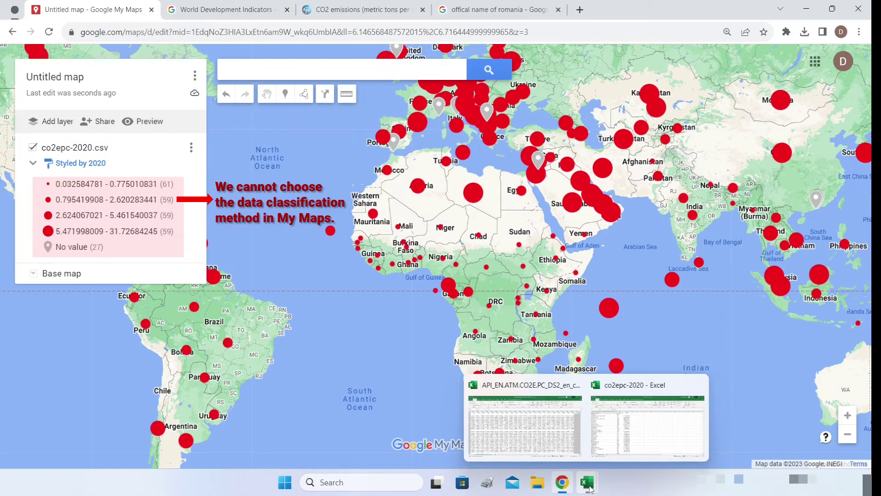
click(641, 443)
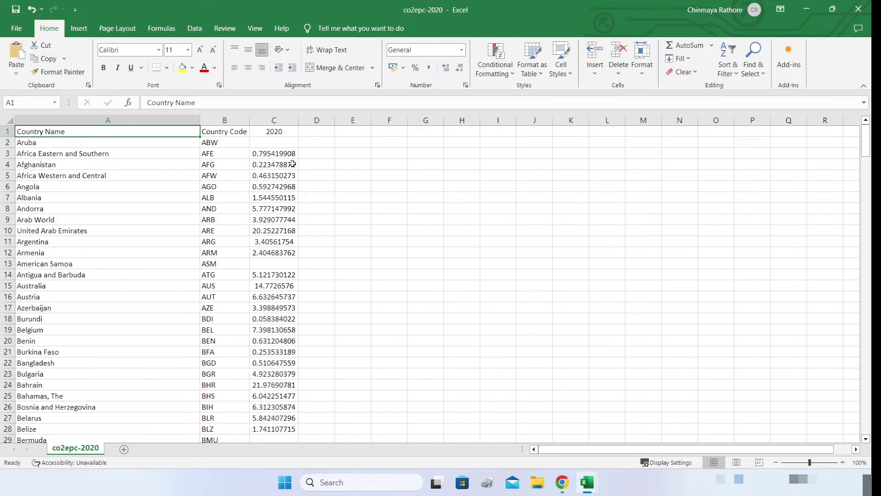
click(462, 197)
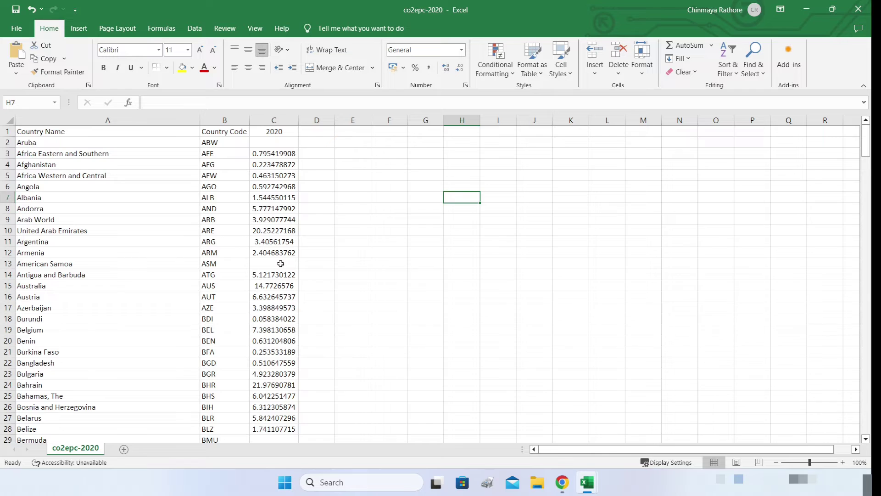
click(352, 154)
text(NA)
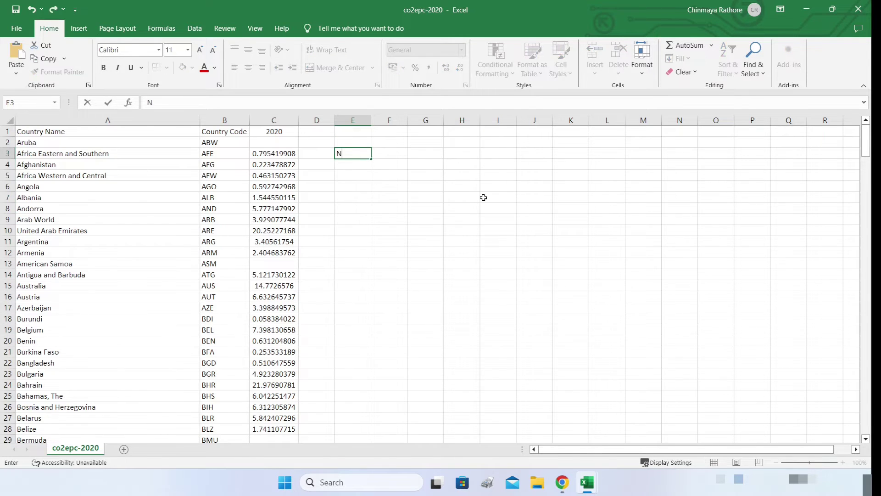
key(BackSpace)
key(BackSpace)
click(807, 9)
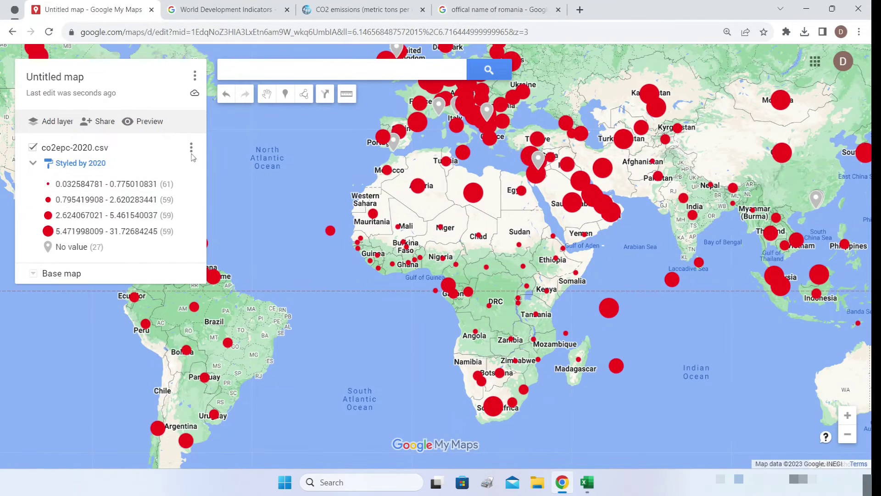
Open the co2epc-2020.csv layer's data table and check the type options for duplicating the 2020 column.
click(98, 163)
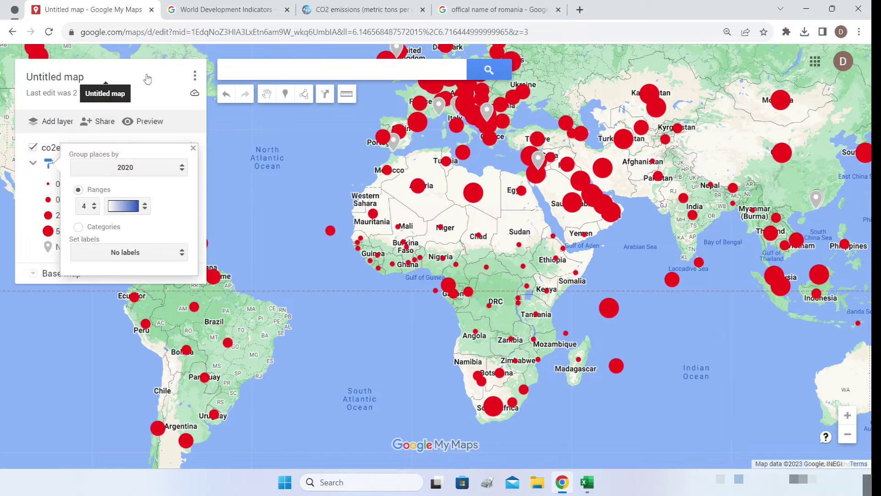
key(Escape)
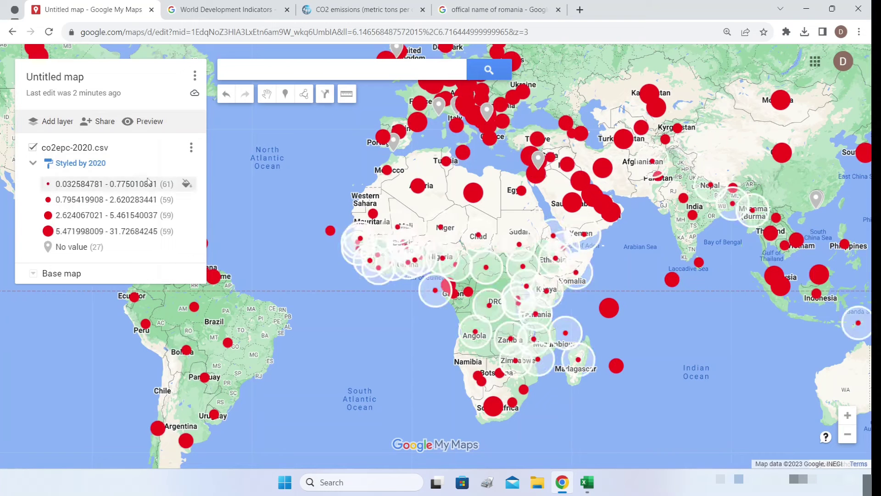
click(191, 152)
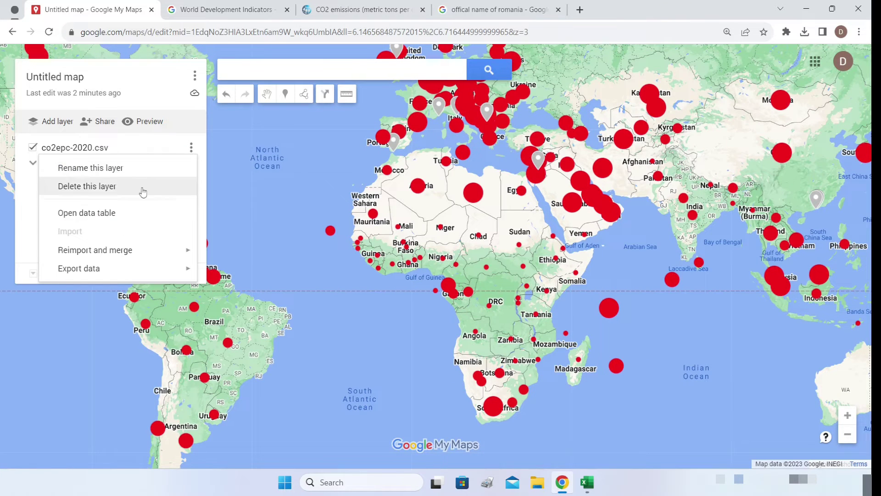
click(123, 217)
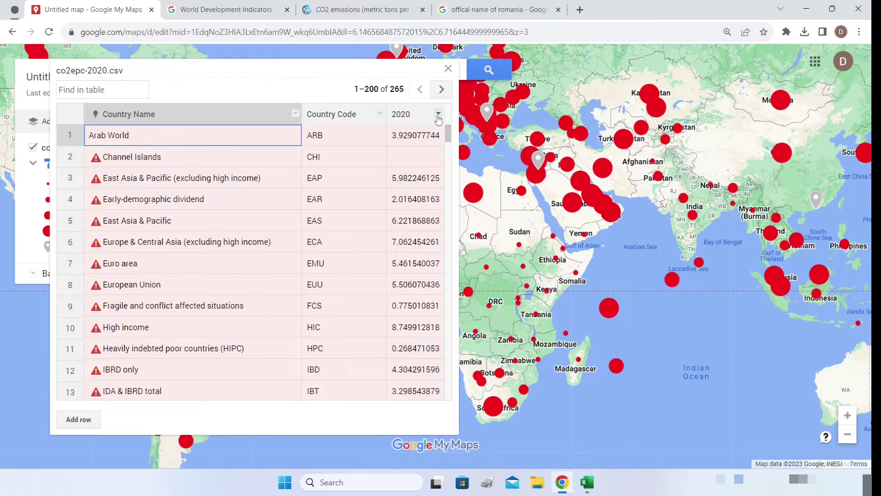
click(438, 114)
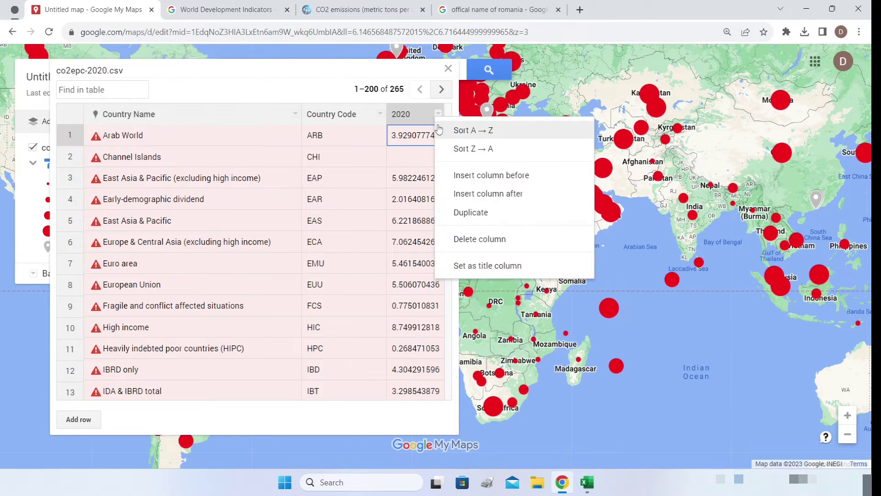
click(503, 220)
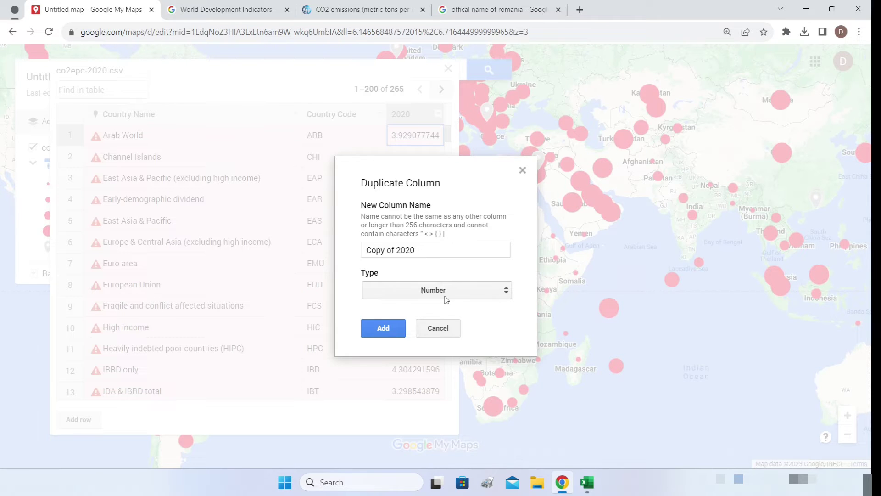
click(504, 295)
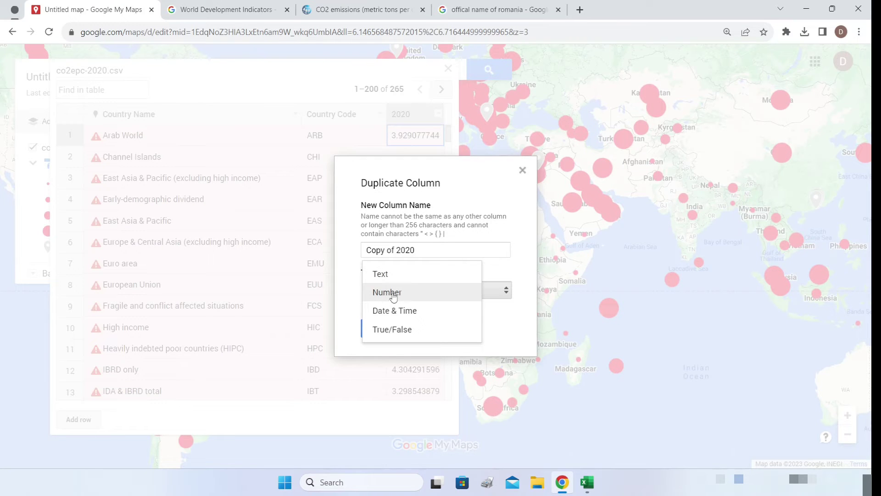
key(Escape)
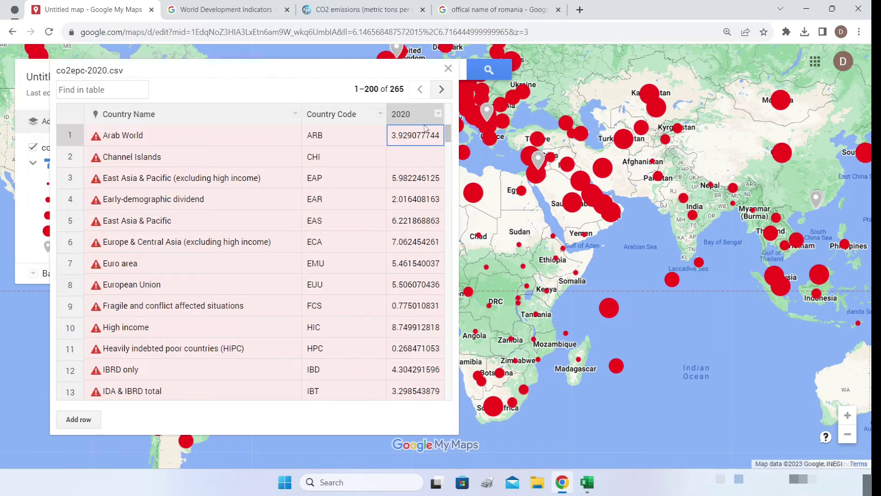
click(438, 115)
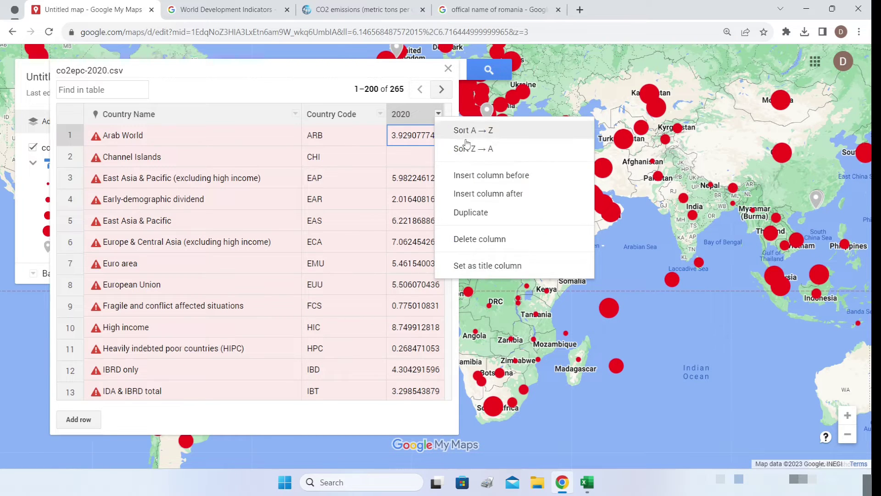
click(414, 120)
click(449, 69)
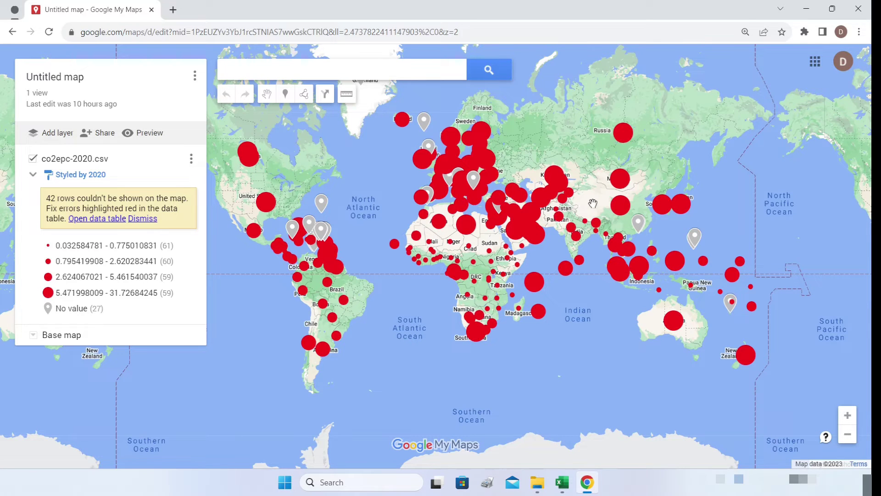
View the co2epc-2020.csv layer's reimport and merge options, and switch to the co2 emissions A workbook in Excel to examine its data.
click(192, 161)
mouse_move(146, 265)
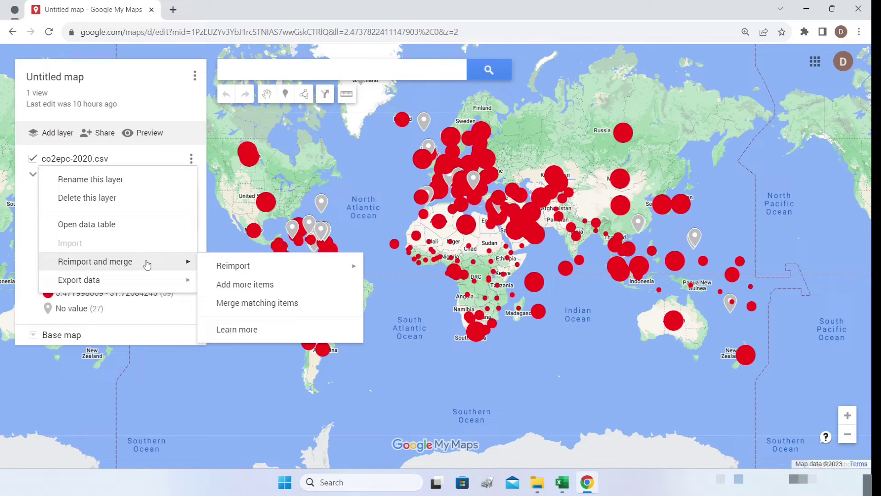
key(alt+Tab)
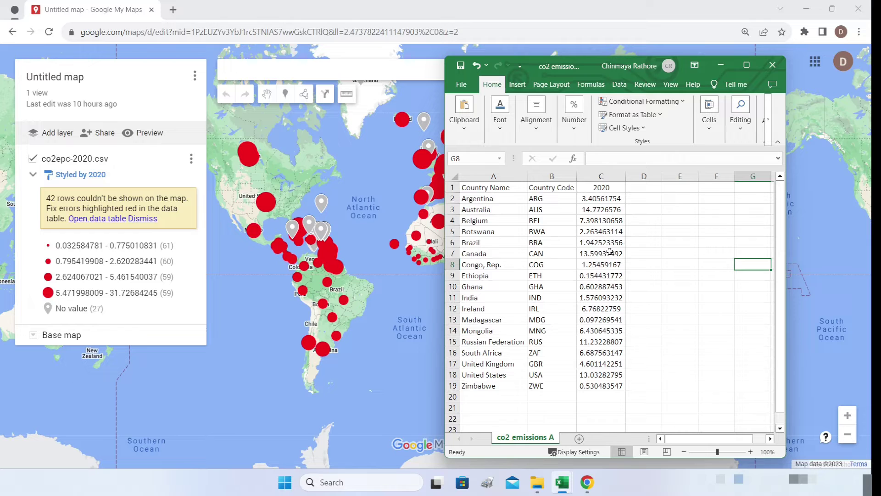
key(ctrl+Home)
key(shift+space)
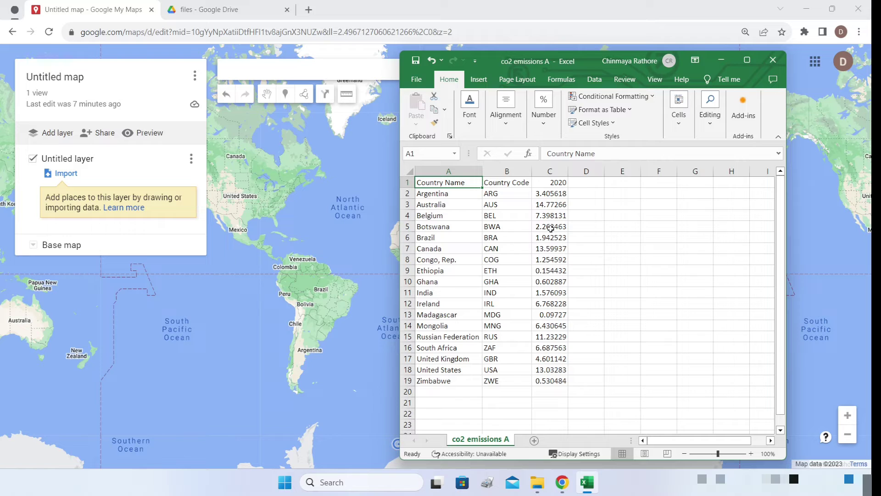
Open the co2 emissions A spreadsheet from the Google Drive files folder to check its contents, and close it.
click(243, 18)
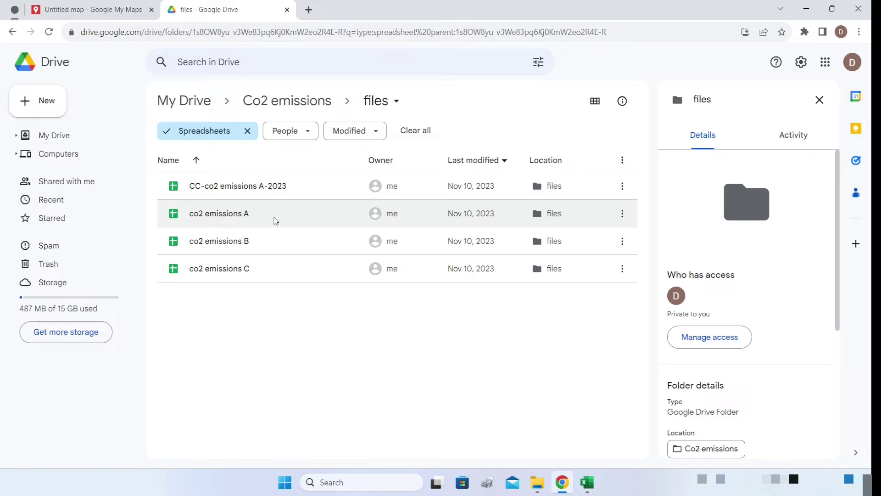
double_click(273, 217)
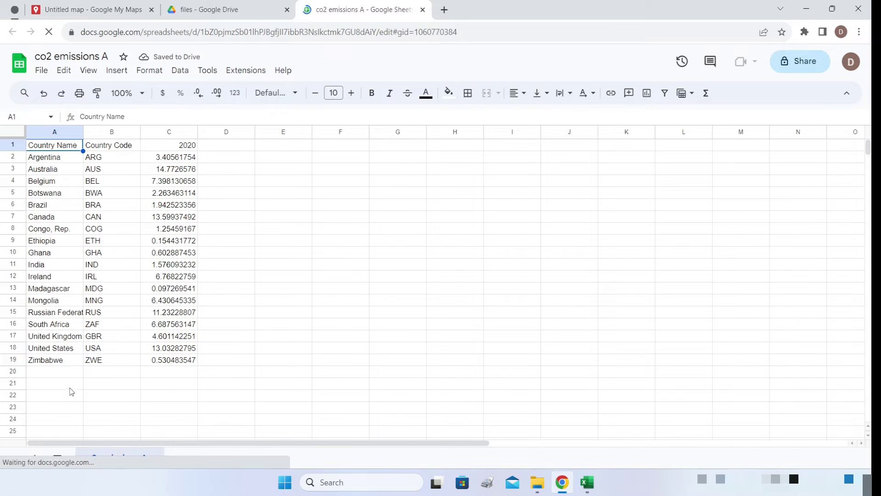
click(423, 9)
Switch to the untitled map and choose co2 emissions A from Google Drive as the import file for the untitled layer.
click(87, 10)
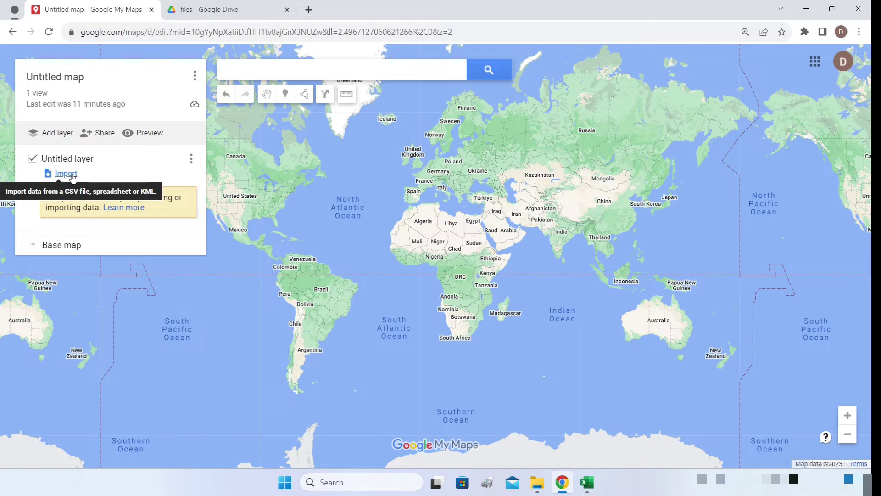
click(66, 173)
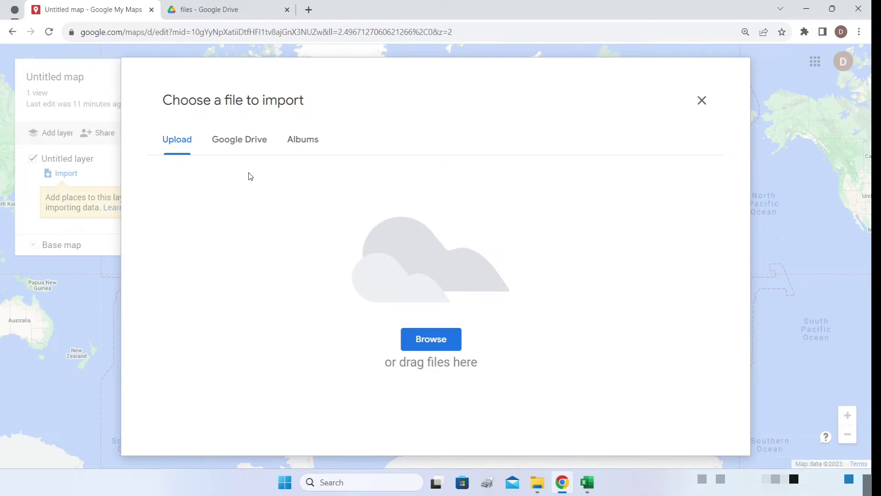
click(248, 146)
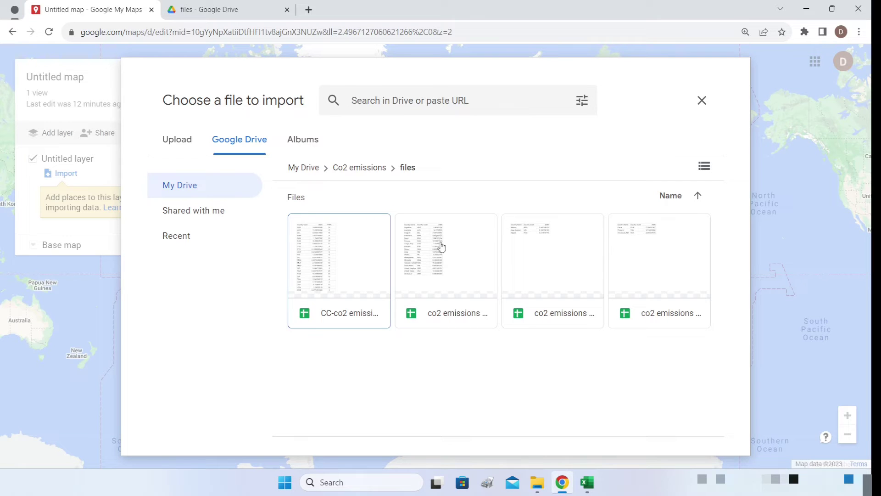
click(440, 279)
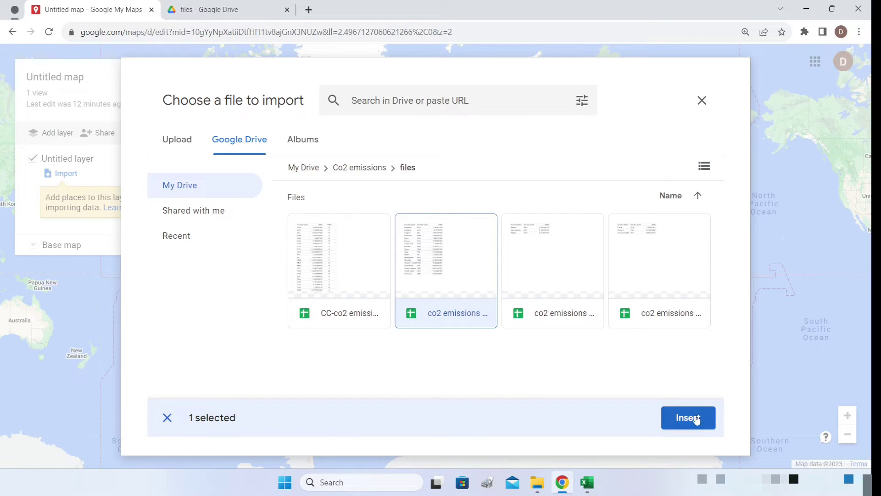
click(688, 418)
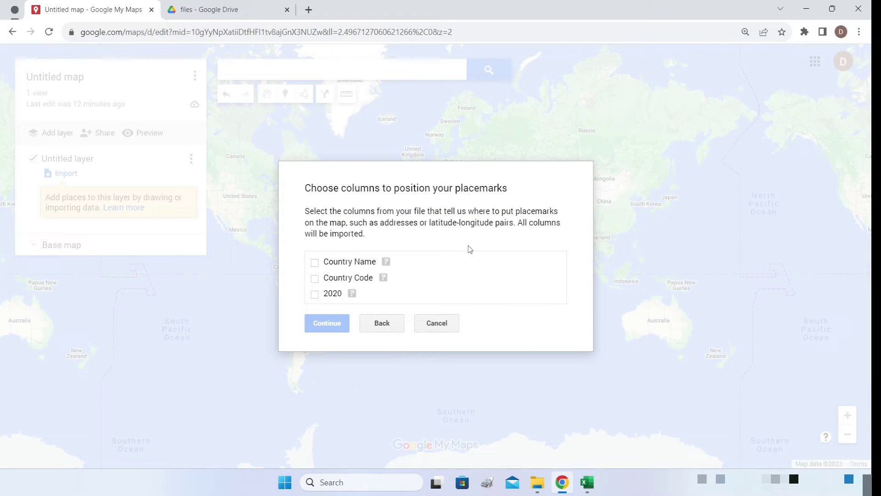
Use Country Name both to position the placemarks and to title the markers, and finish the import.
click(316, 264)
click(334, 322)
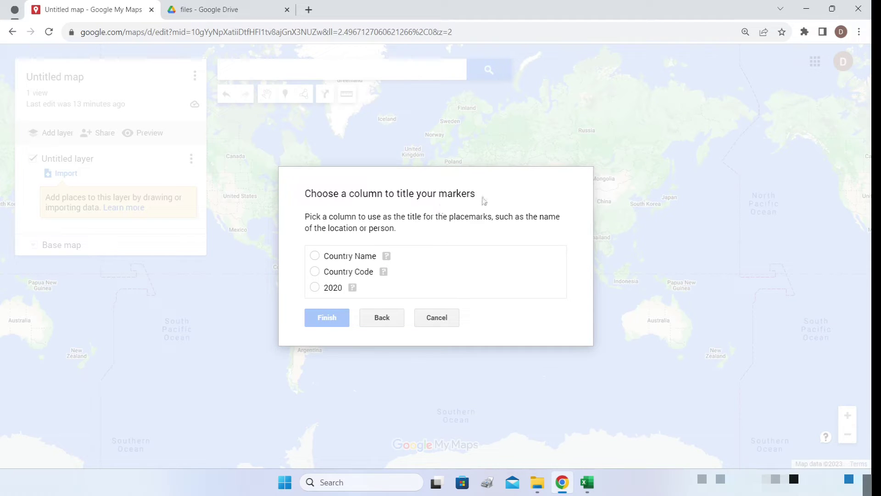
click(314, 256)
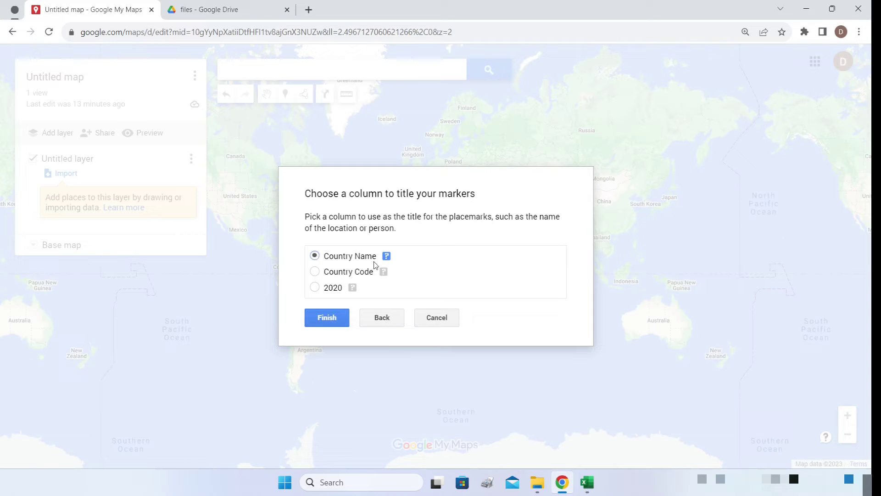
click(337, 317)
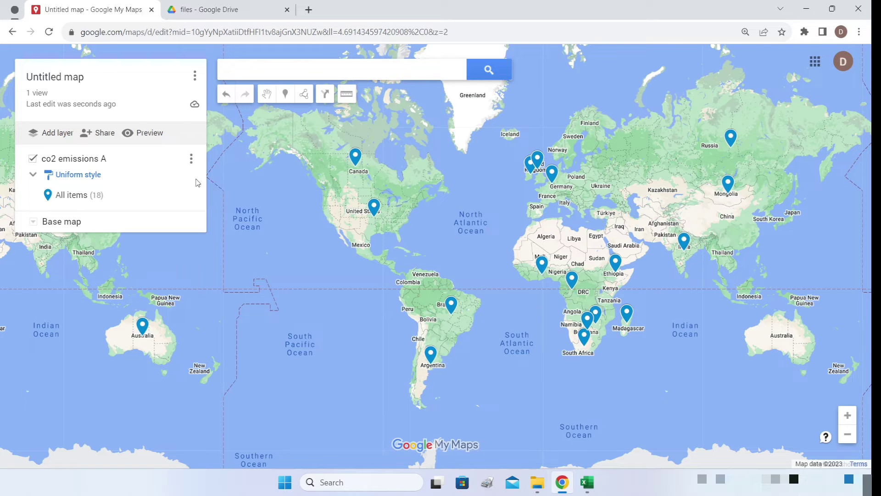
Review the co2 emissions A layer's data table down to its last row and close it.
click(192, 162)
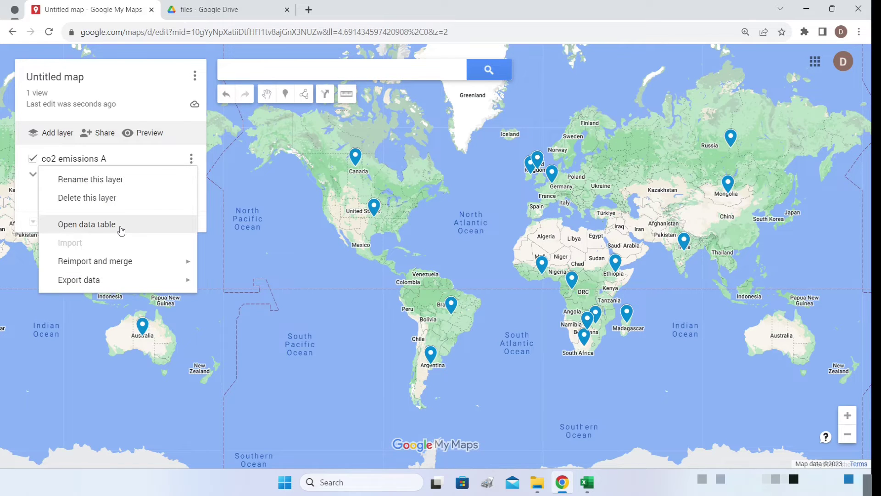
click(121, 230)
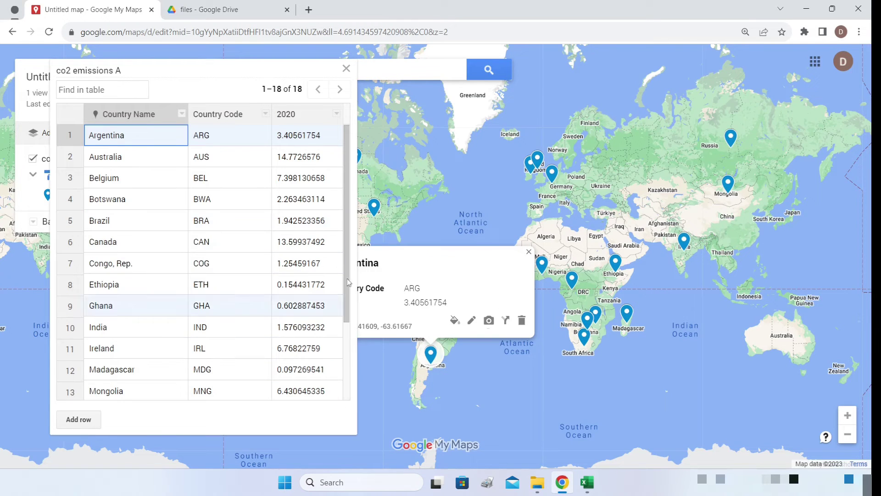
drag(345, 238, 357, 171)
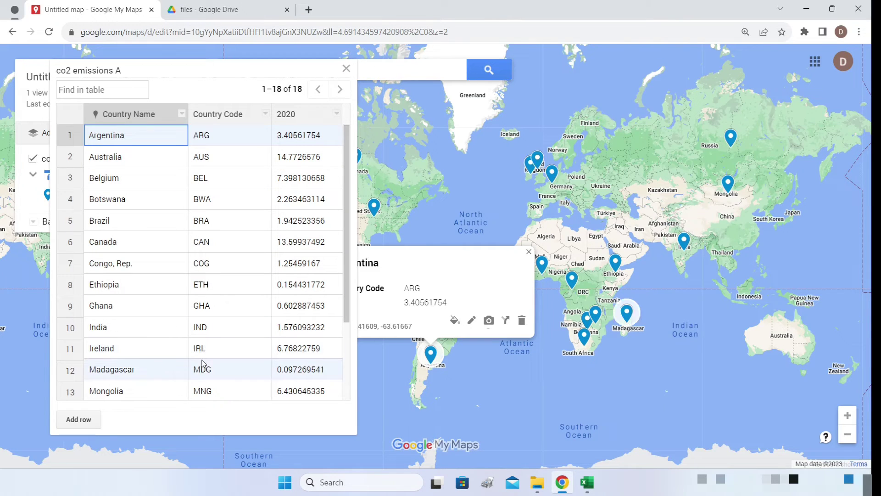
scroll(287, 298, down, 3)
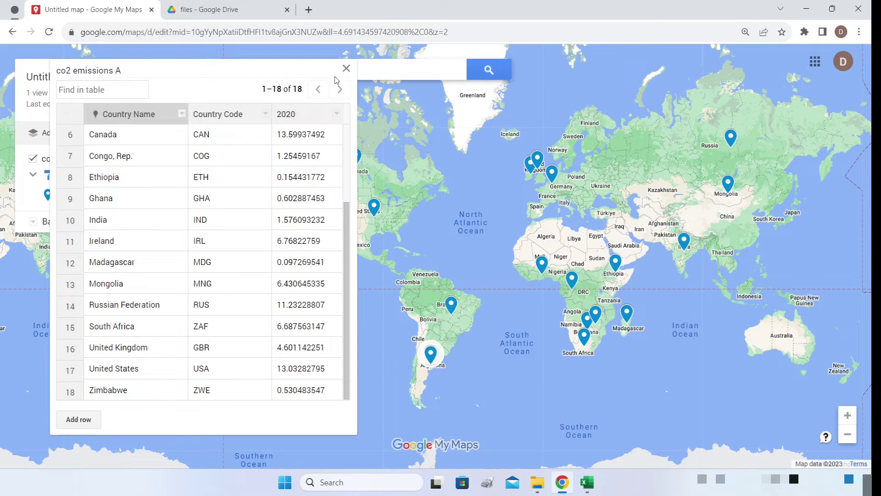
click(347, 68)
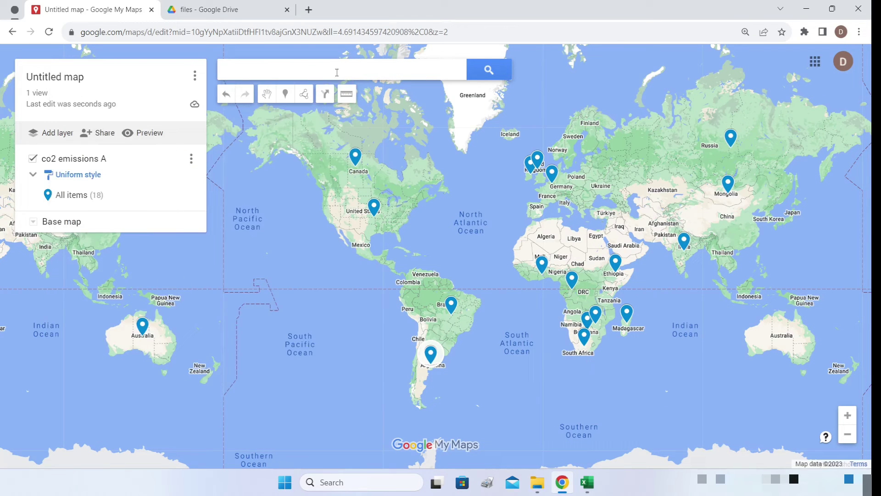
Open the co2 emissions B spreadsheet from the Google Drive files folder to check its rows.
click(236, 14)
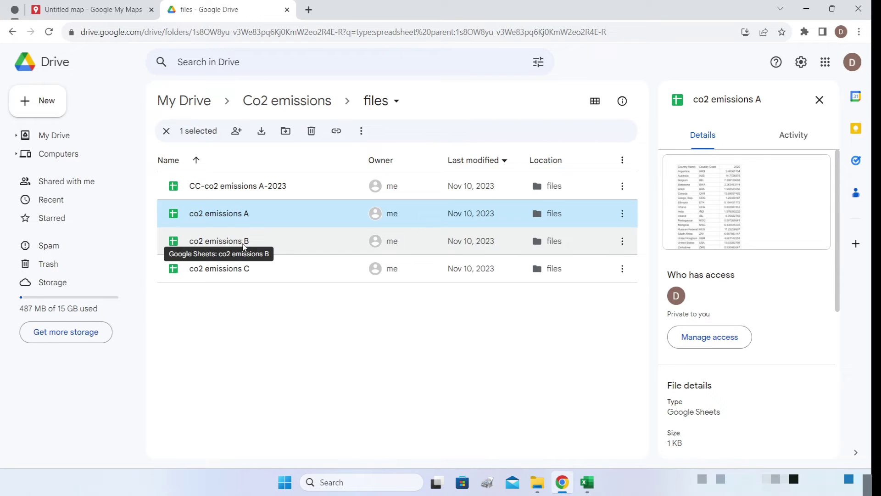
double_click(243, 247)
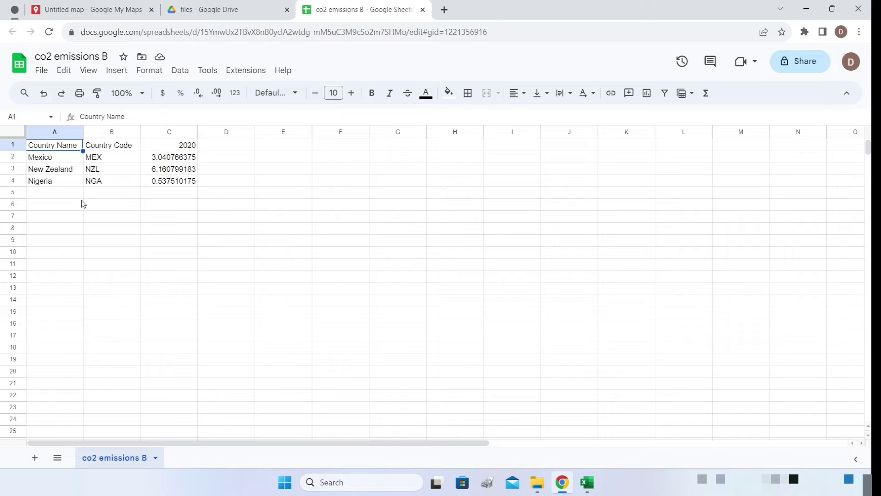
Close the co2 emissions B spreadsheet, return to the map and check the co2 emissions A layer's data table through its last row.
key(ctrl+w)
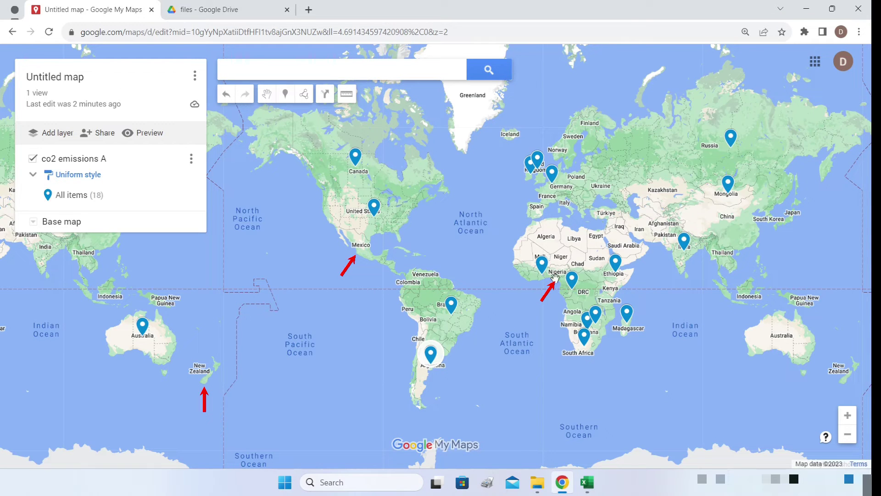
click(192, 158)
click(127, 218)
scroll(220, 289, down, 3)
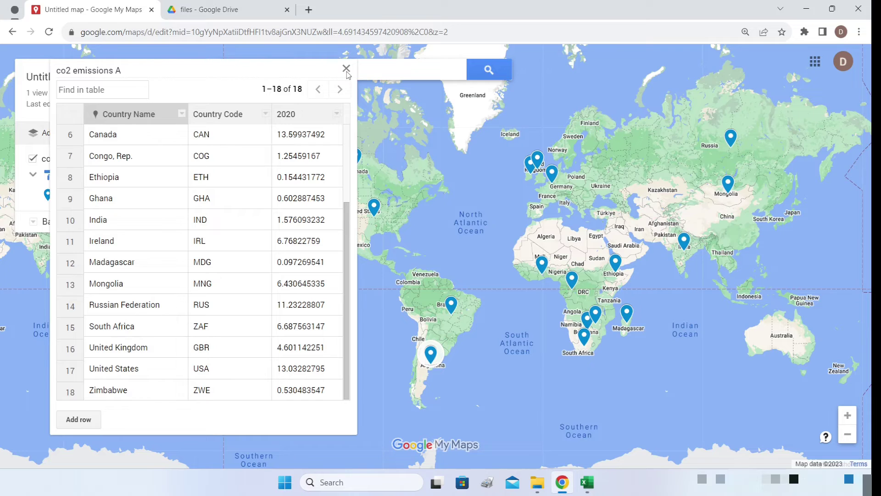
click(346, 69)
Add more items to the co2 emissions A layer by importing the co2 emissions B spreadsheet from Google Drive.
click(191, 159)
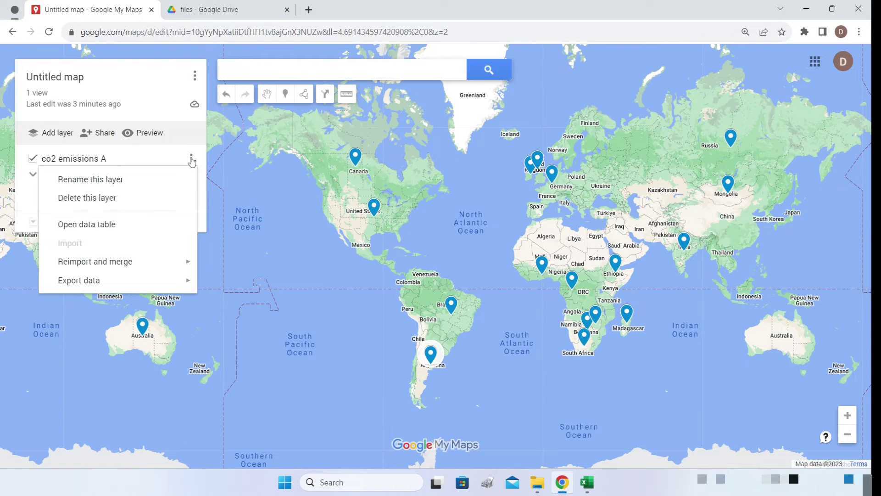
mouse_move(114, 263)
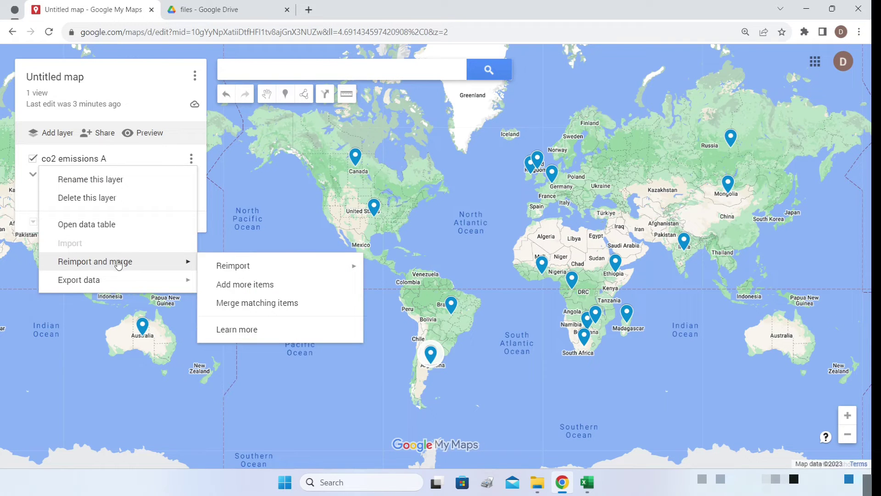
click(281, 290)
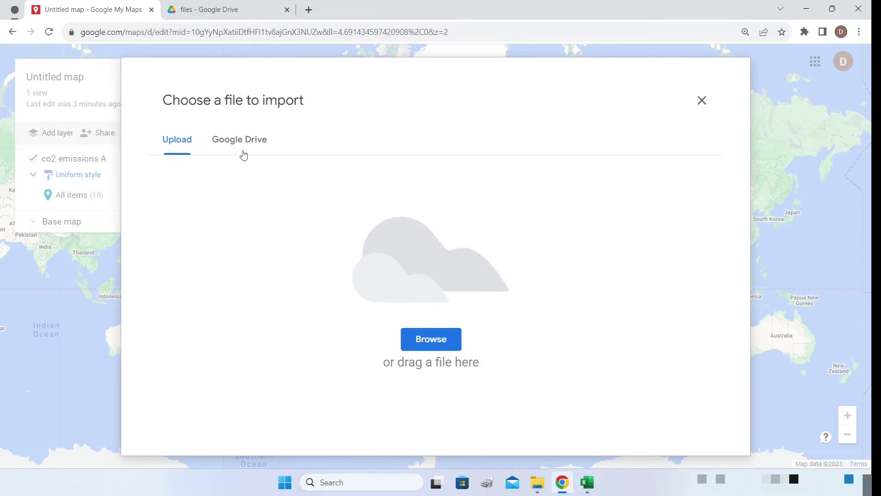
click(248, 145)
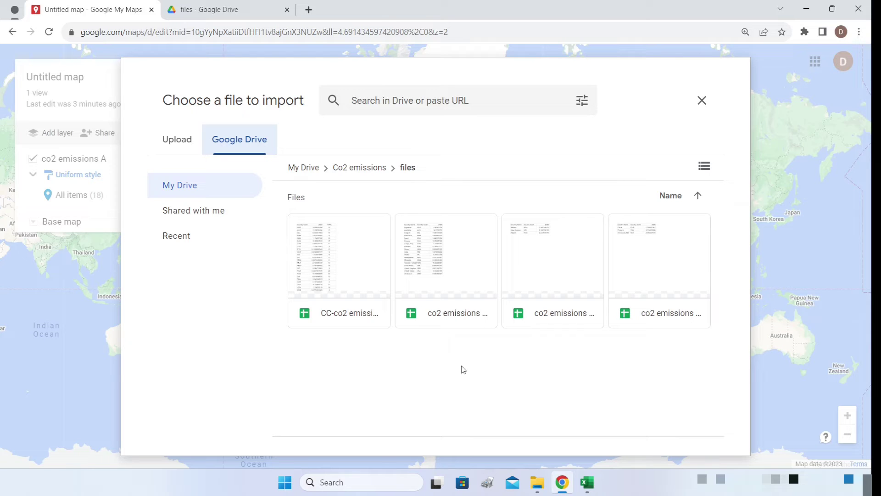
click(555, 317)
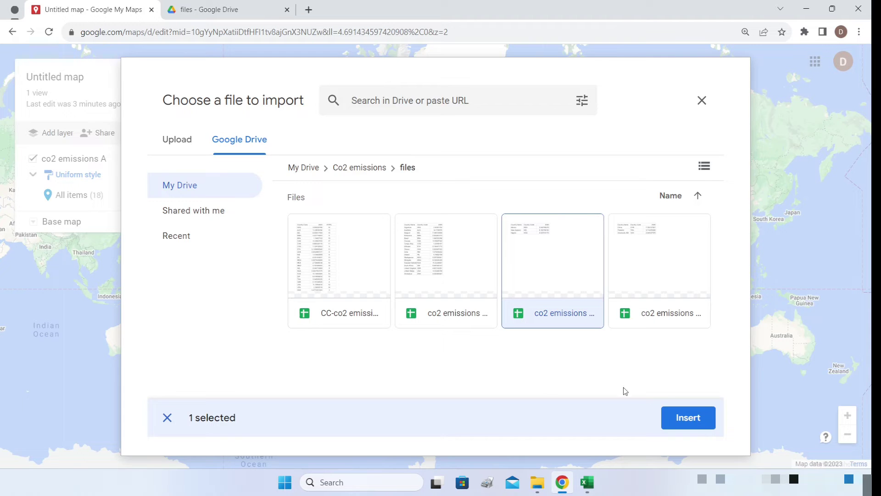
click(682, 418)
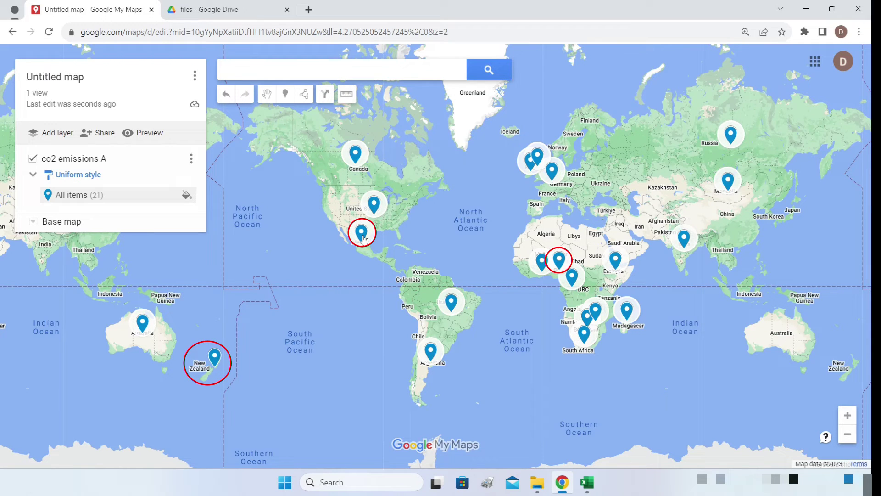
Inspect the details of the newly added Nigeria, Mexico and New Zealand markers on the map.
click(560, 264)
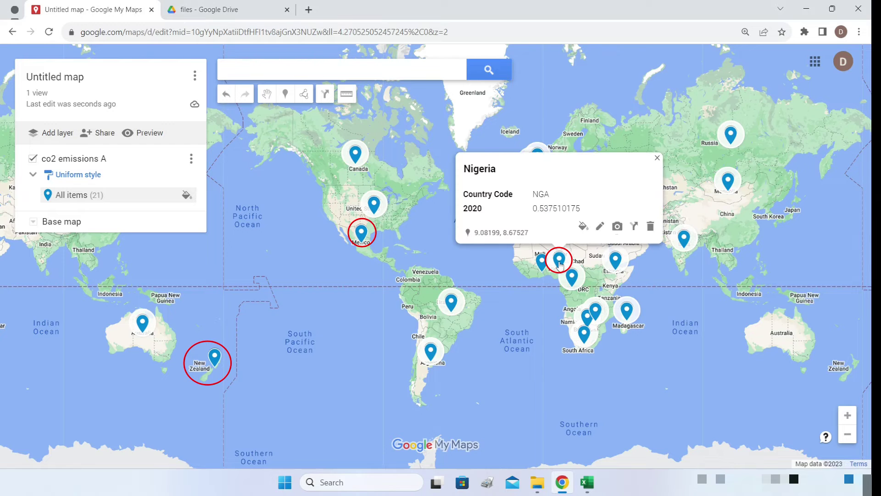
click(656, 159)
click(362, 232)
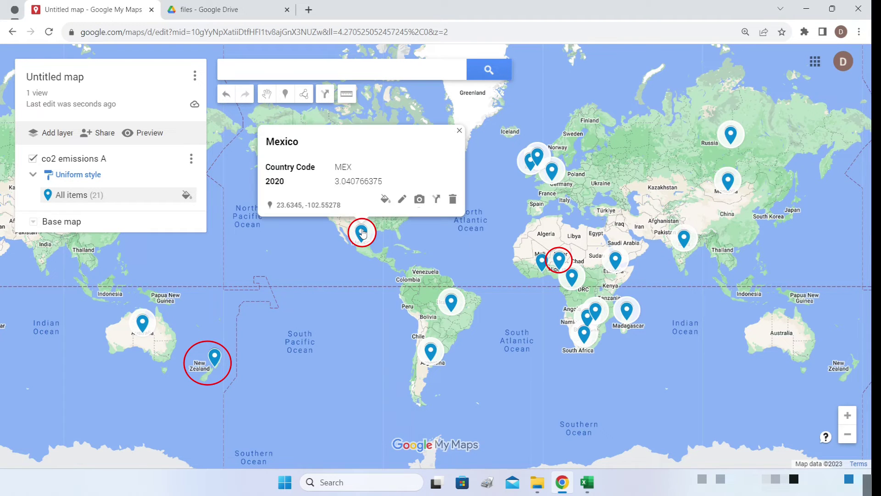
click(459, 130)
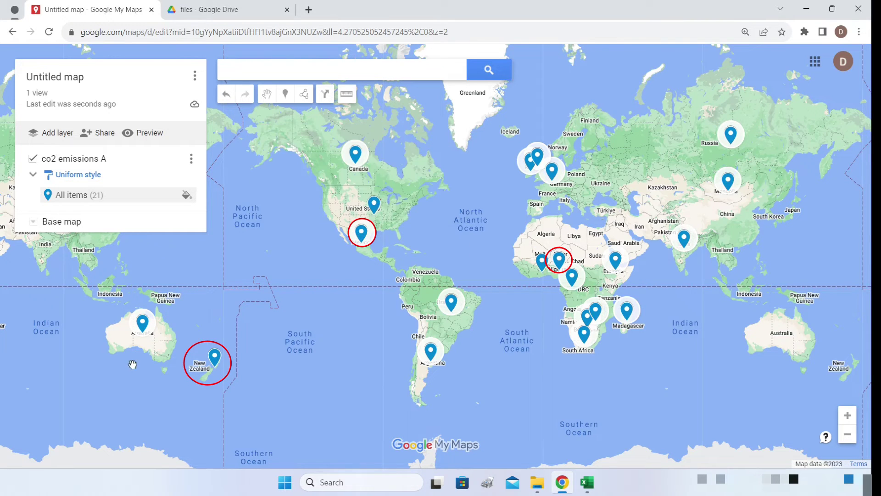
click(221, 359)
click(313, 255)
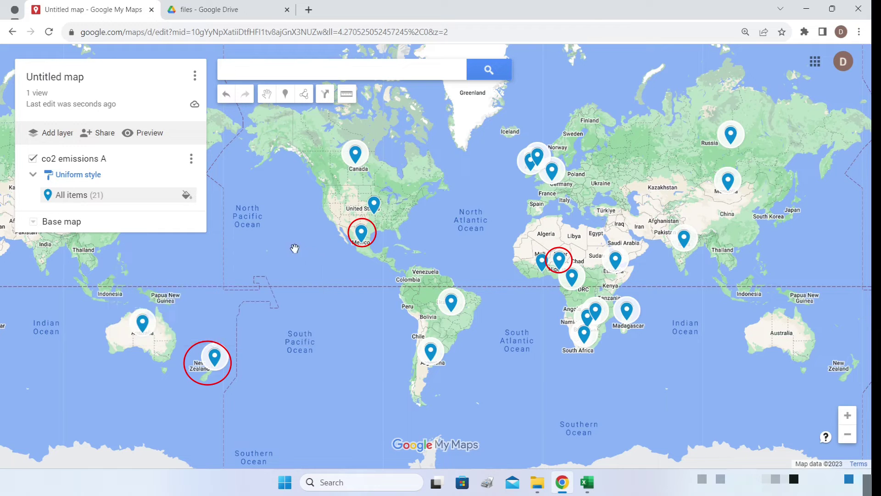
Review the Mexico, New Zealand and Nigeria rows at the end of the layer's data table and close it.
click(191, 160)
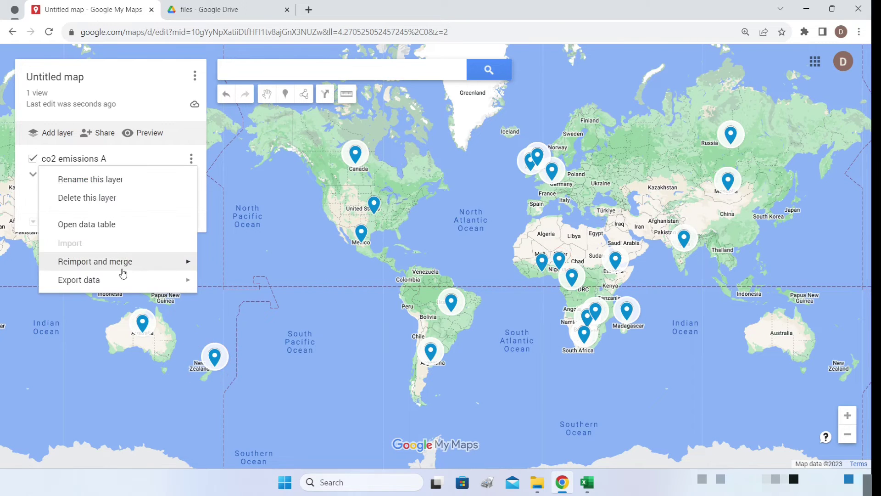
mouse_move(137, 264)
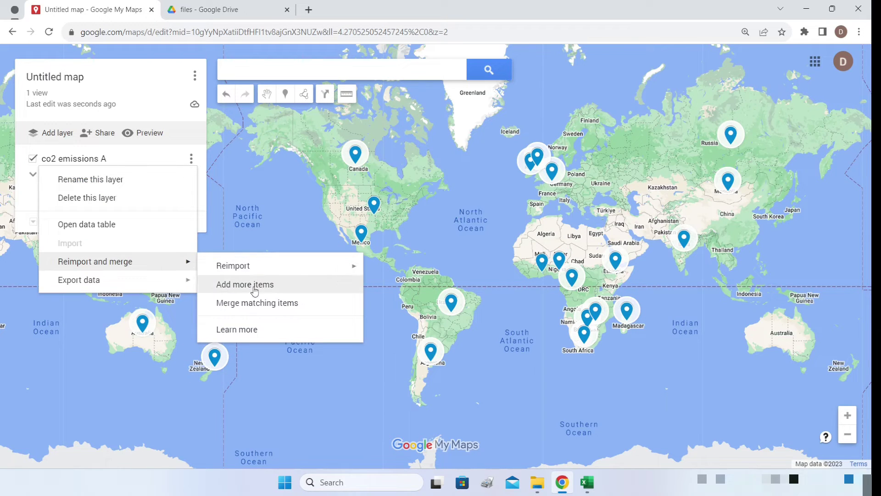
click(234, 287)
scroll(222, 259, down, 1)
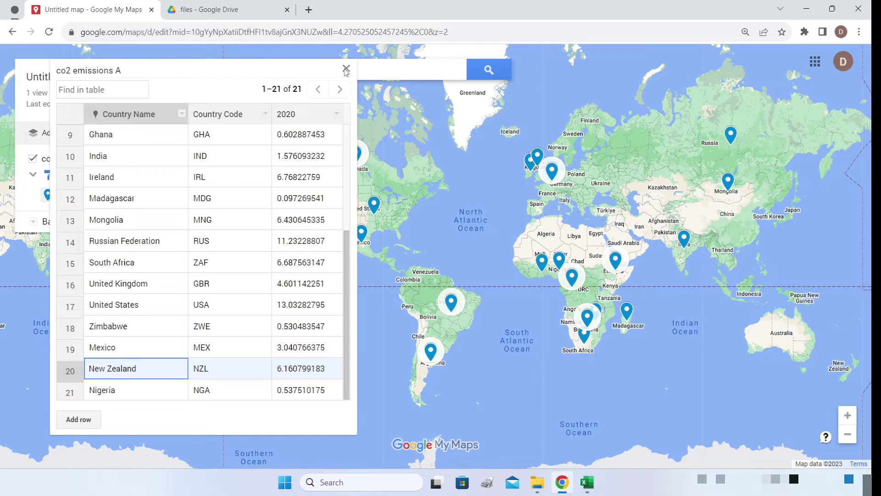
click(346, 69)
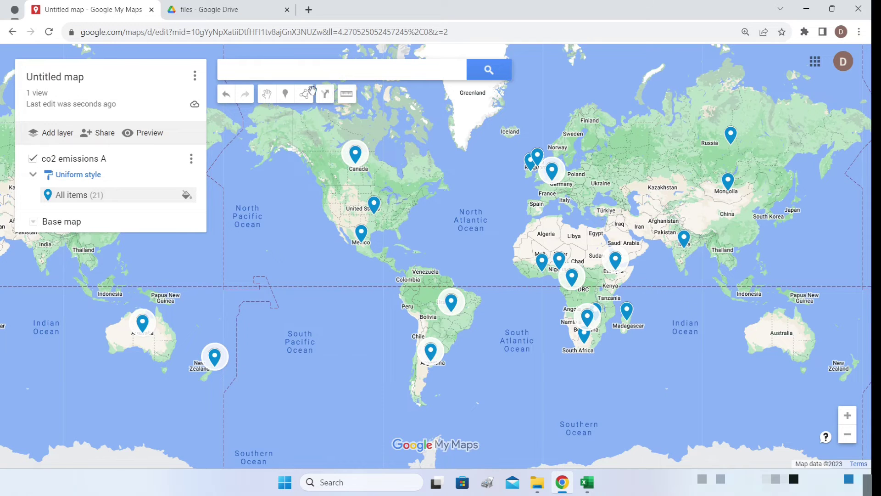
Check the rows of the co2 emissions C spreadsheet in the Google Drive files folder, close it and return to the map.
click(239, 10)
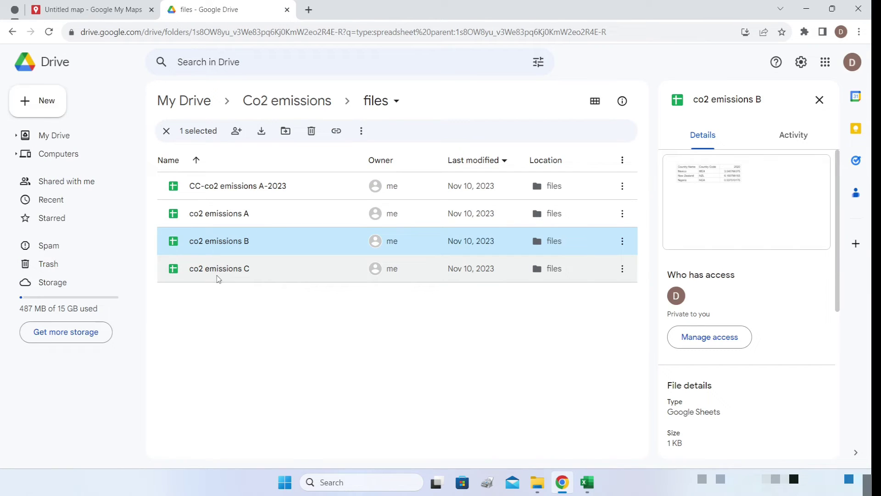
double_click(250, 272)
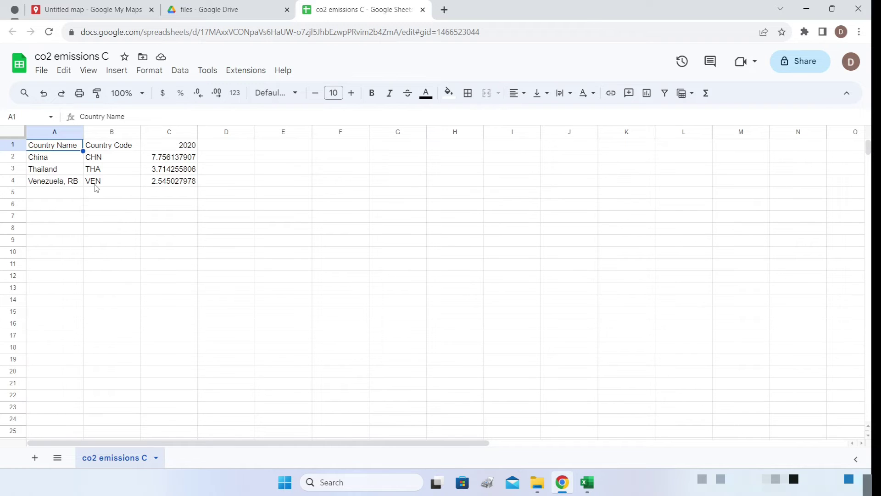
click(422, 9)
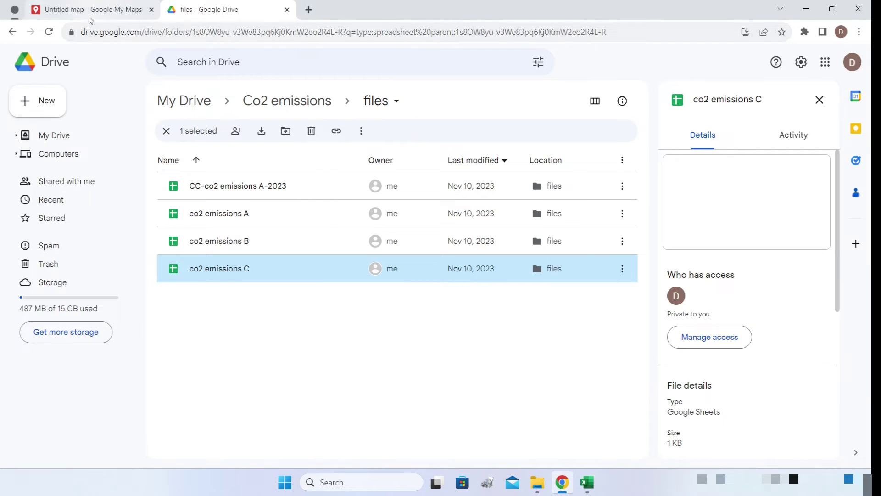
click(89, 14)
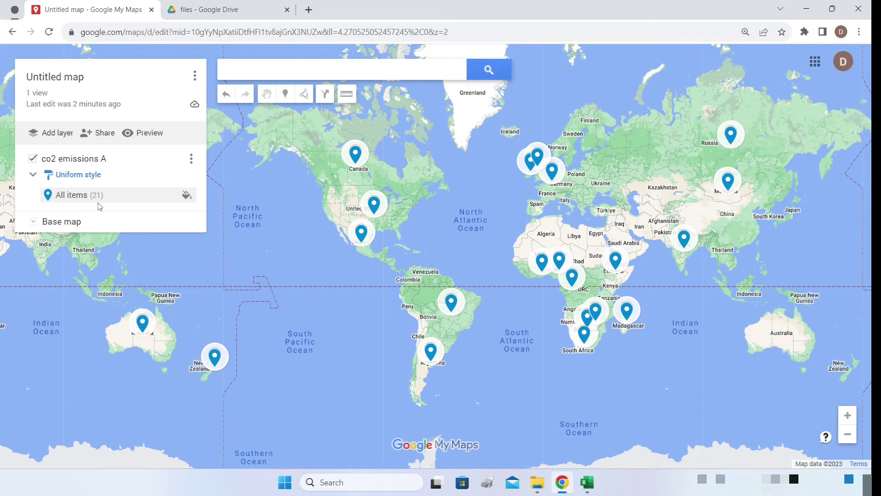
Add more items to the co2 emissions A layer by importing the co2 emissions C spreadsheet from Google Drive.
click(192, 159)
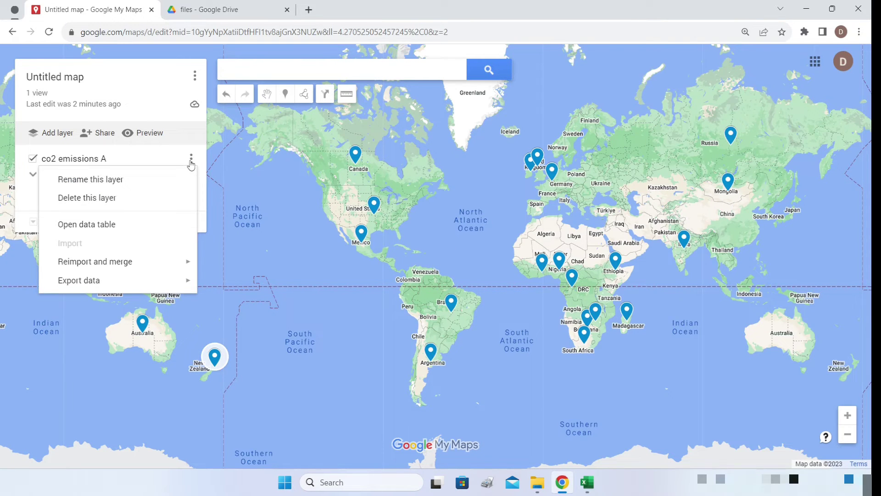
mouse_move(153, 263)
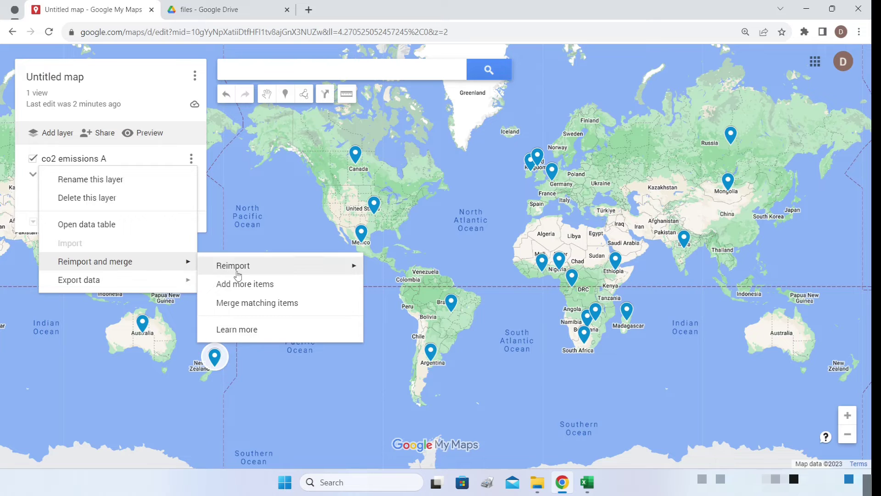
click(256, 289)
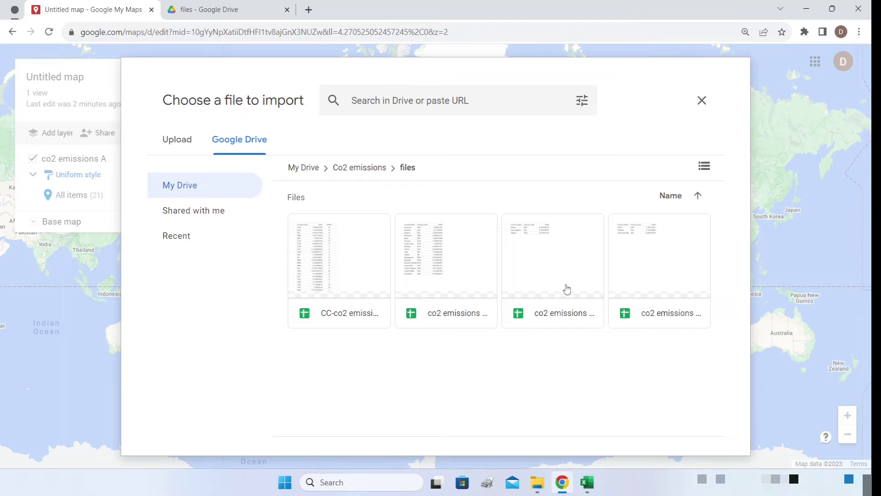
click(664, 277)
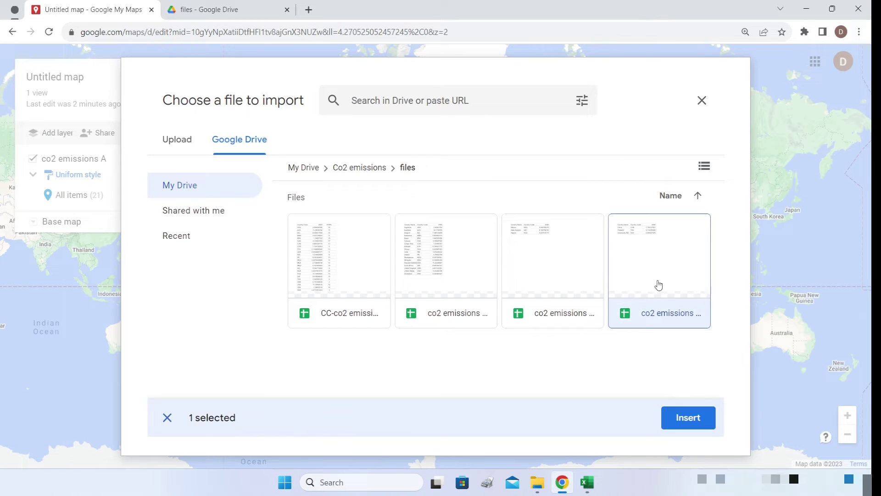
click(686, 416)
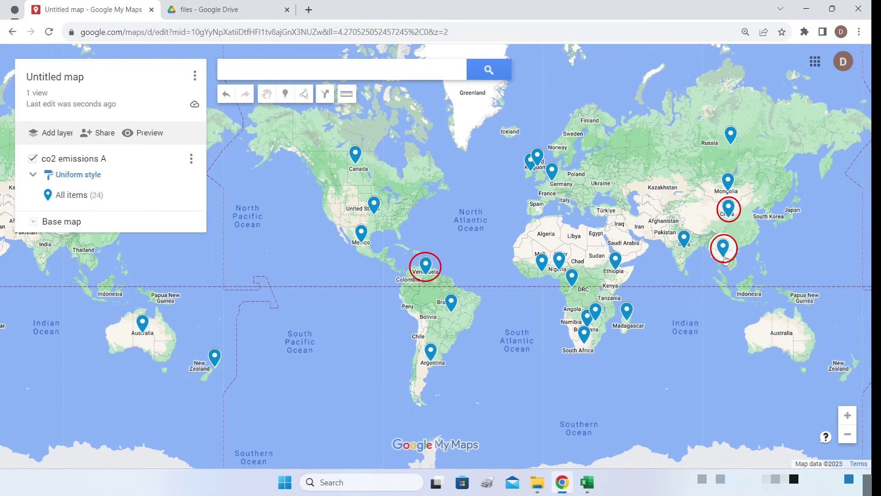
click(192, 160)
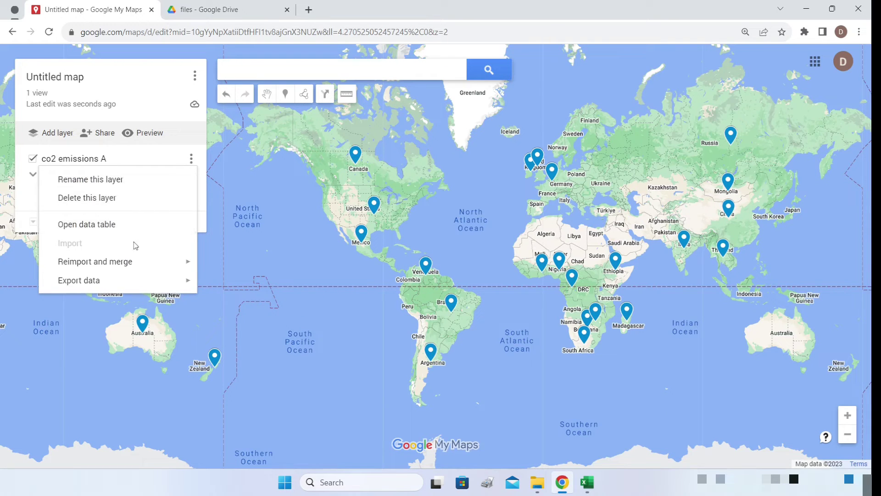
mouse_move(121, 266)
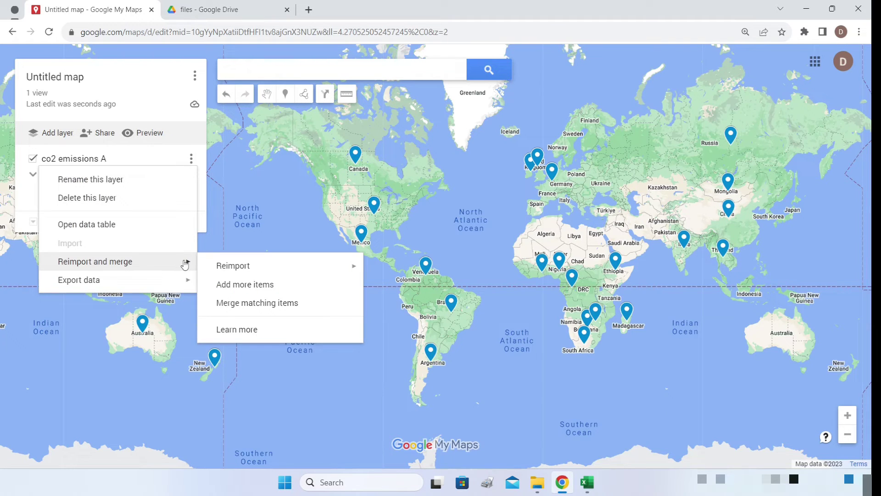
click(191, 160)
click(191, 160)
mouse_move(151, 266)
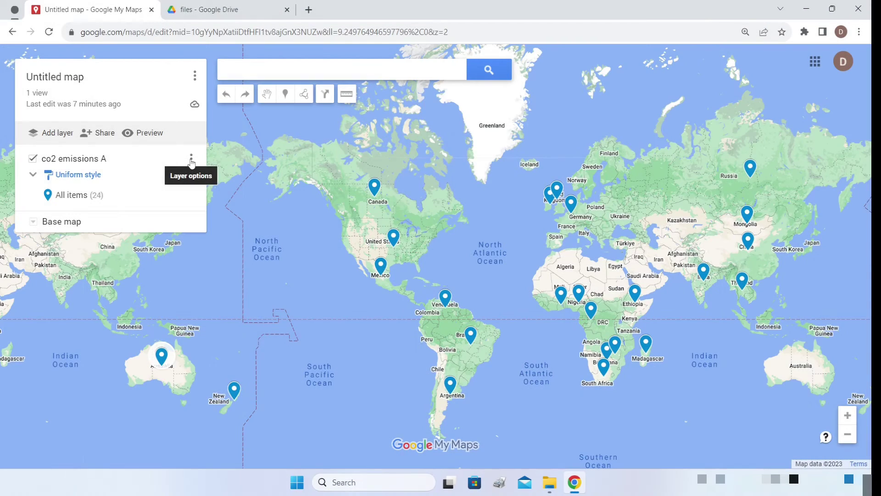
Open the co2 emissions A layer's data table and check the 2020 values of Australia and Canada.
click(192, 160)
click(130, 225)
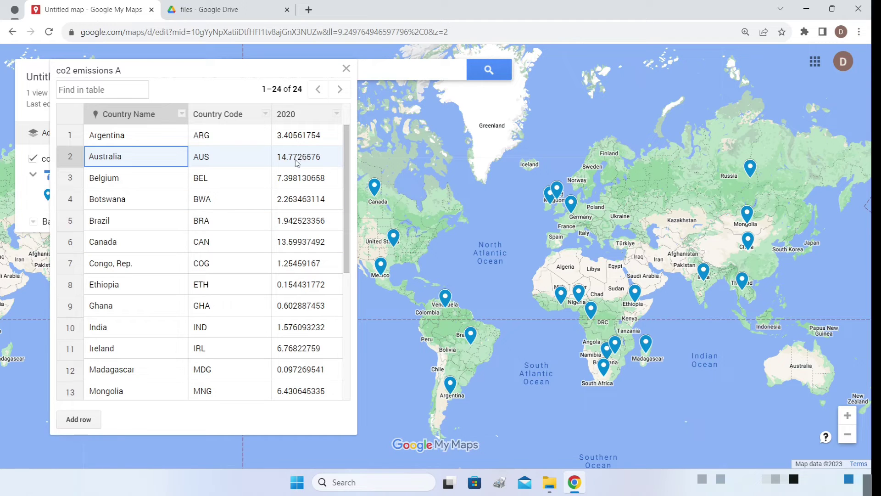
click(324, 163)
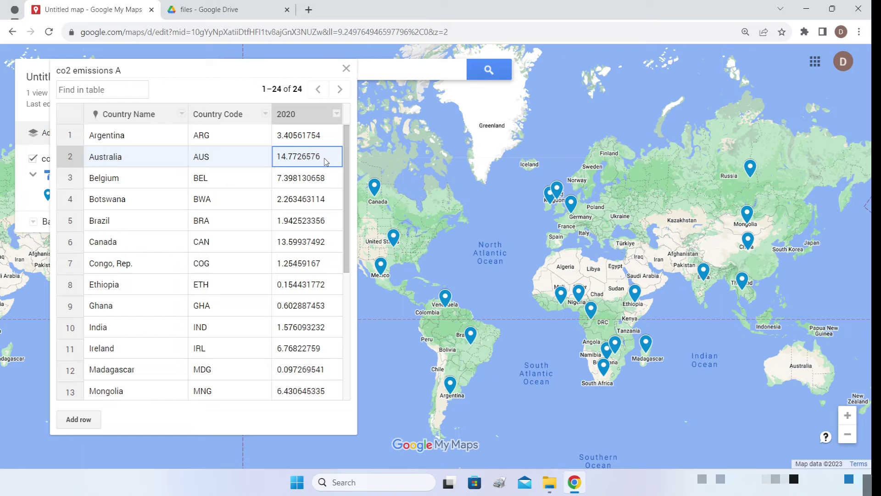
click(314, 160)
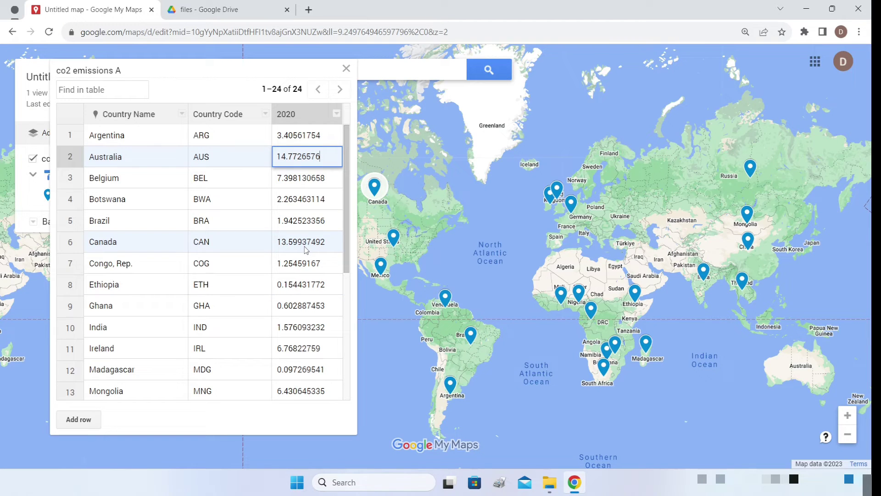
key(Return)
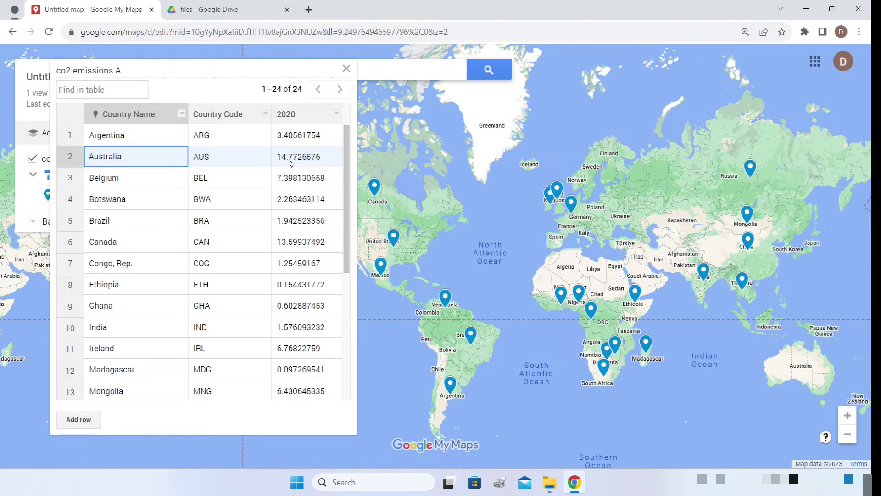
Open the corrections spreadsheet from the Google Drive files folder, check its Australia and Canada values, and close it.
click(235, 12)
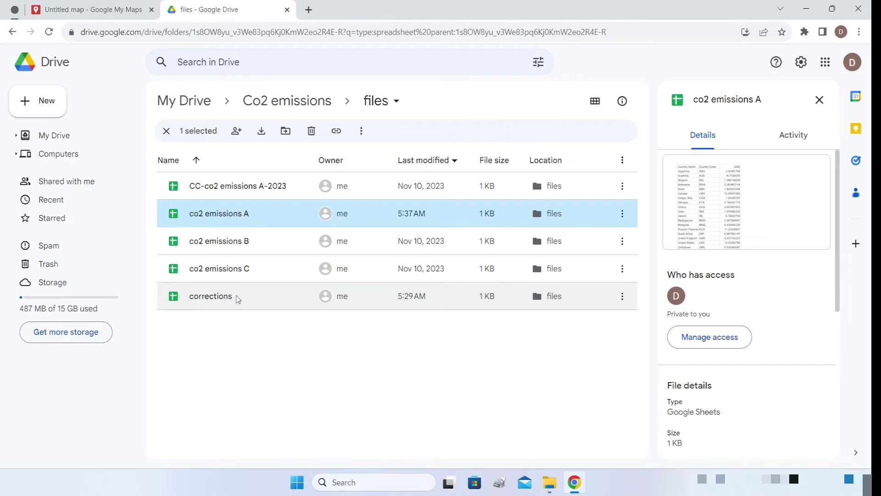
double_click(238, 299)
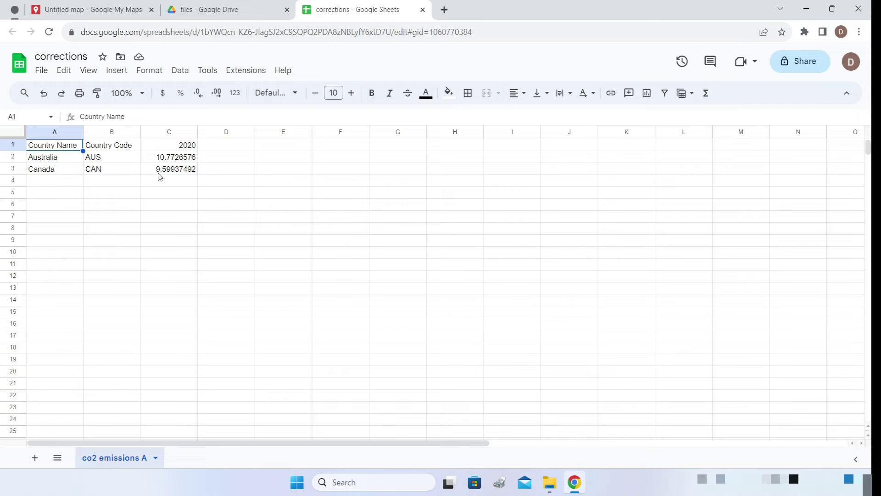
click(422, 9)
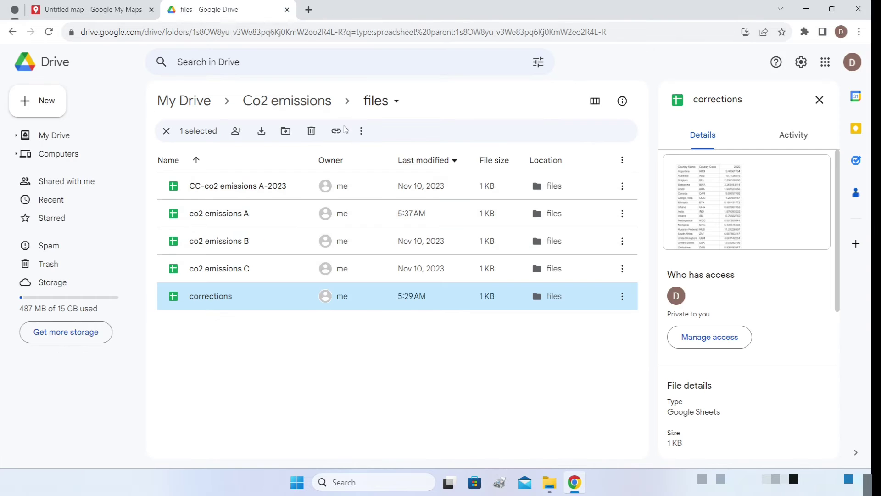
Open the co2 emissions A spreadsheet from Drive, check its Australia and Canada values, and close it and the layer's data table.
double_click(252, 216)
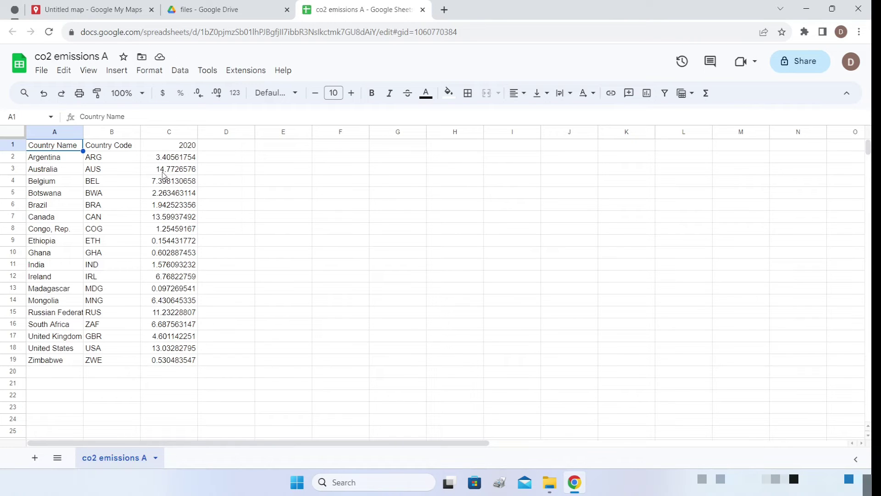
click(423, 12)
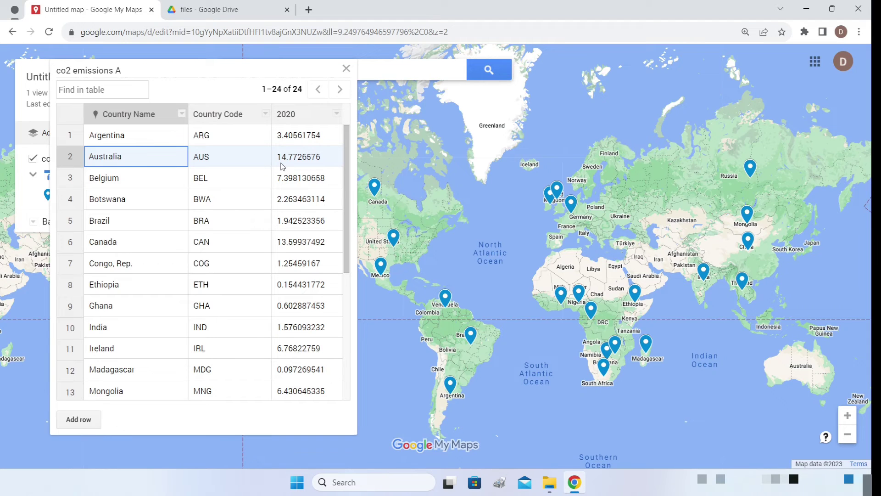
click(346, 68)
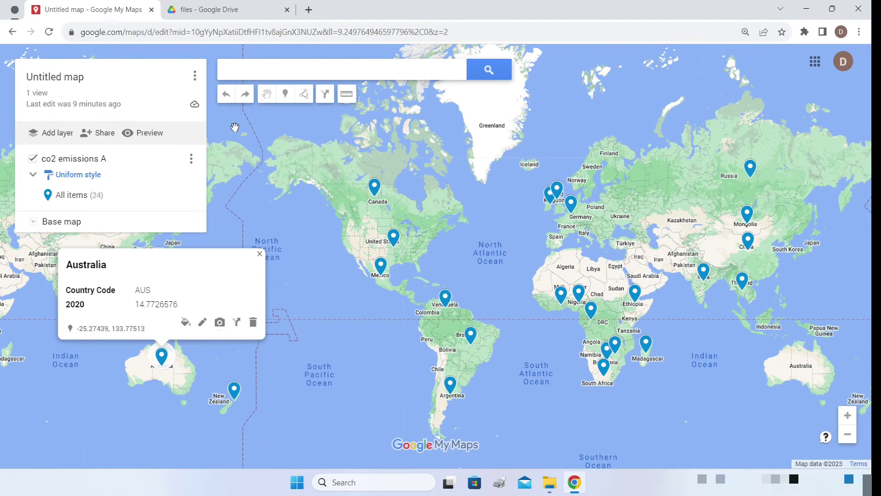
Merge matching items from the corrections spreadsheet on Google Drive into the co2 emissions A layer, matching places by Country Name.
click(192, 162)
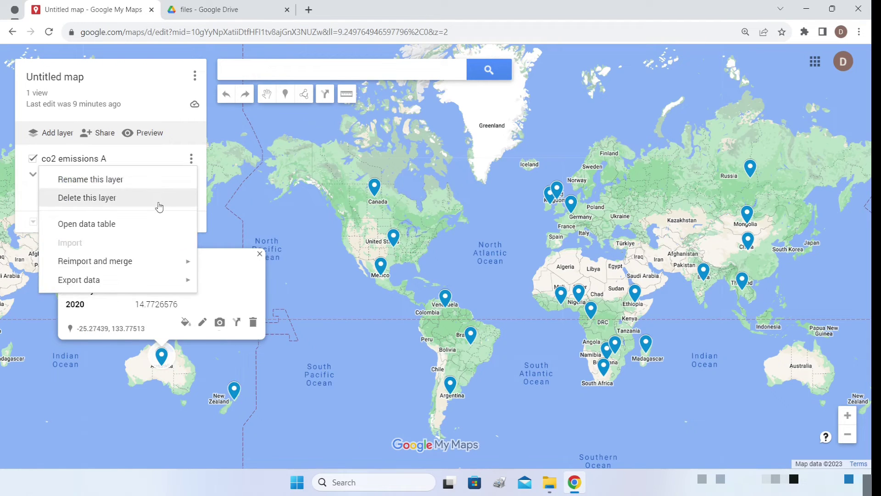
mouse_move(136, 270)
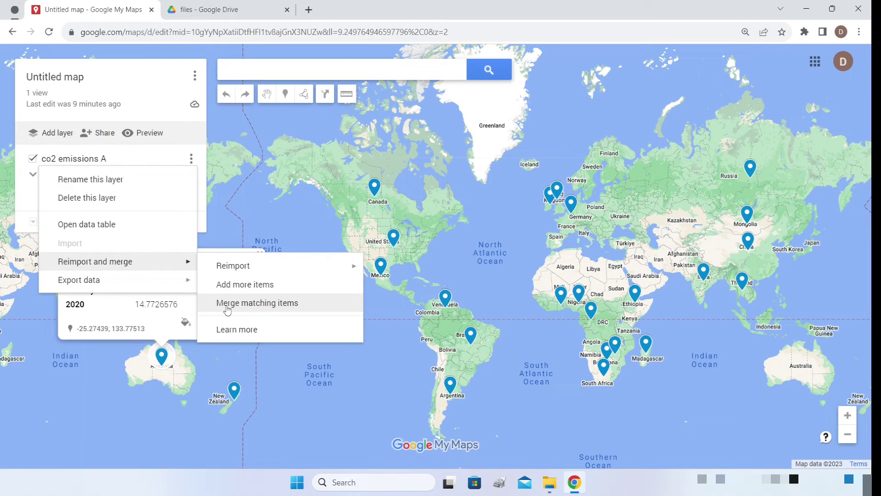
click(281, 309)
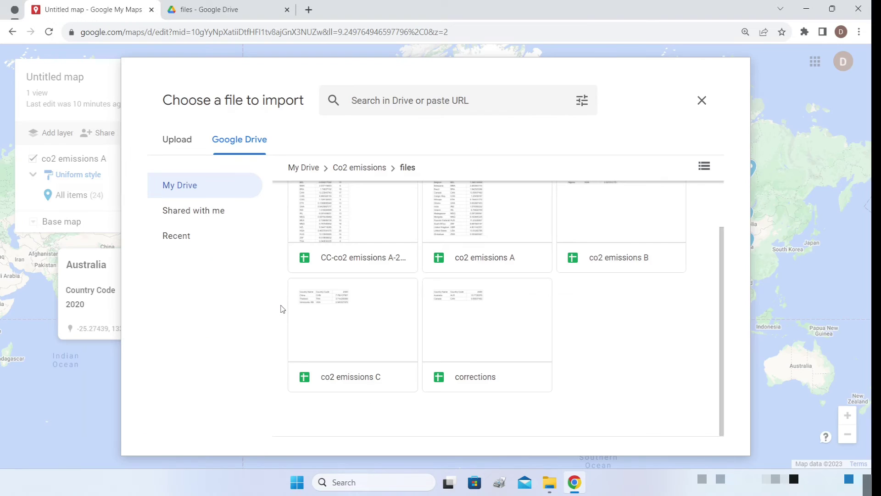
click(485, 349)
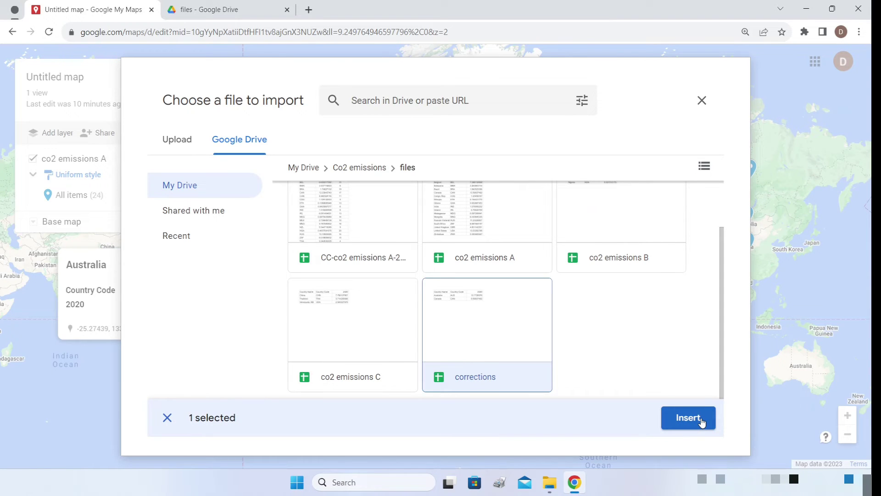
click(688, 417)
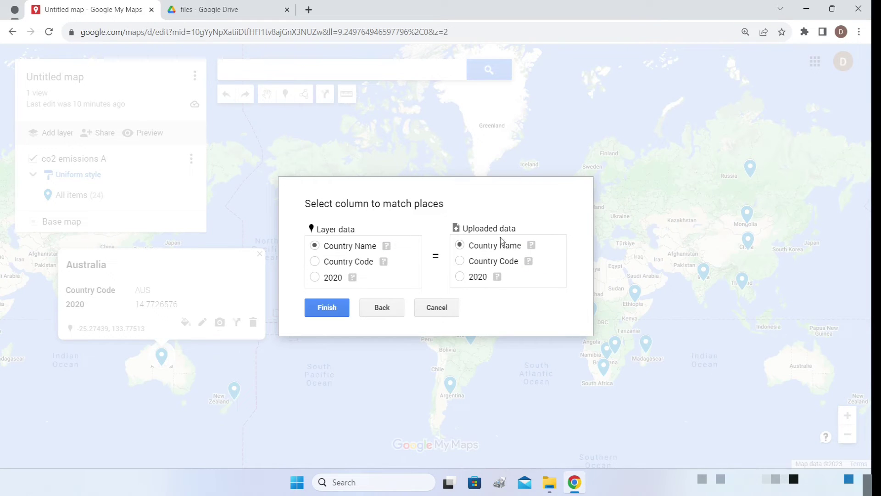
click(333, 312)
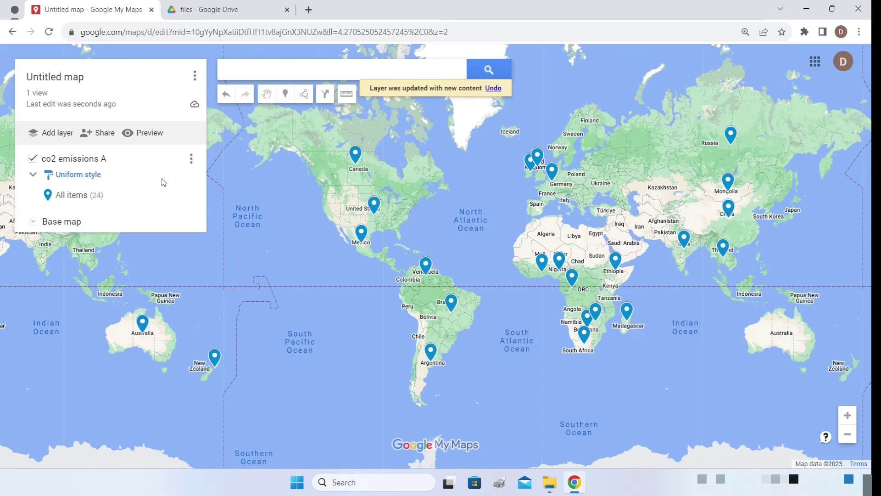
Open the co2 emissions A layer's data table, review the 2020 values of all countries, and close it.
click(191, 158)
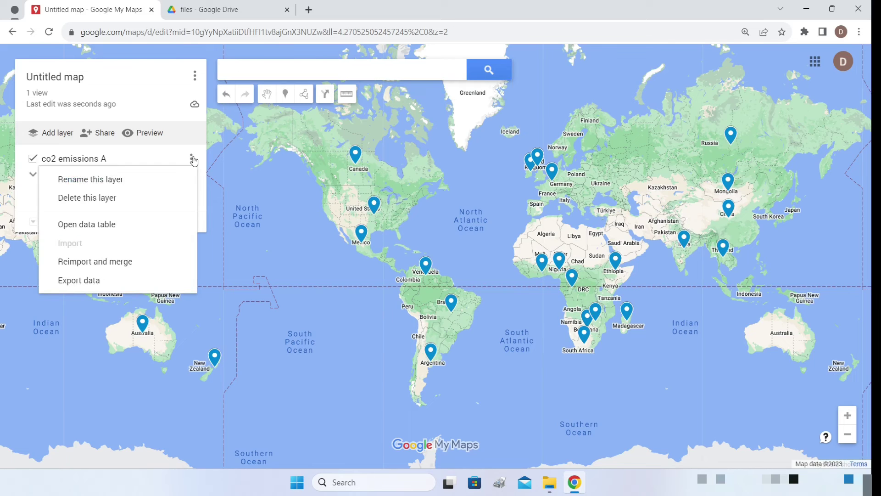
click(136, 225)
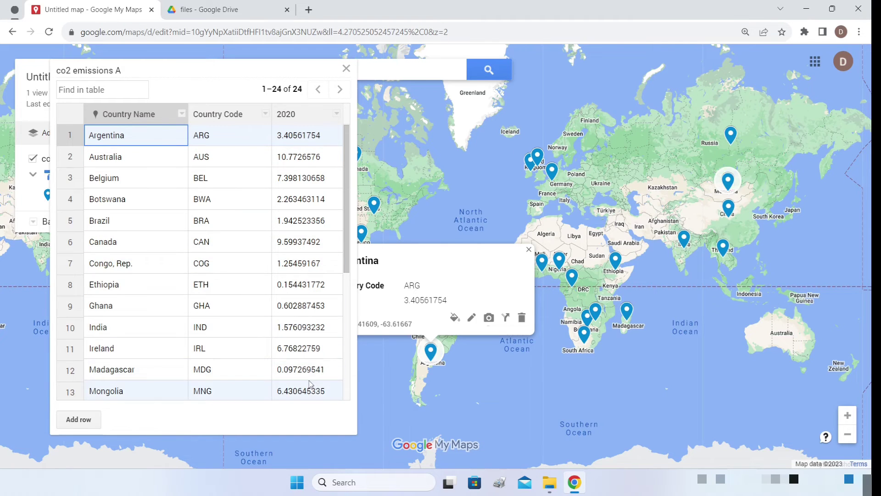
scroll(310, 385, down, 5)
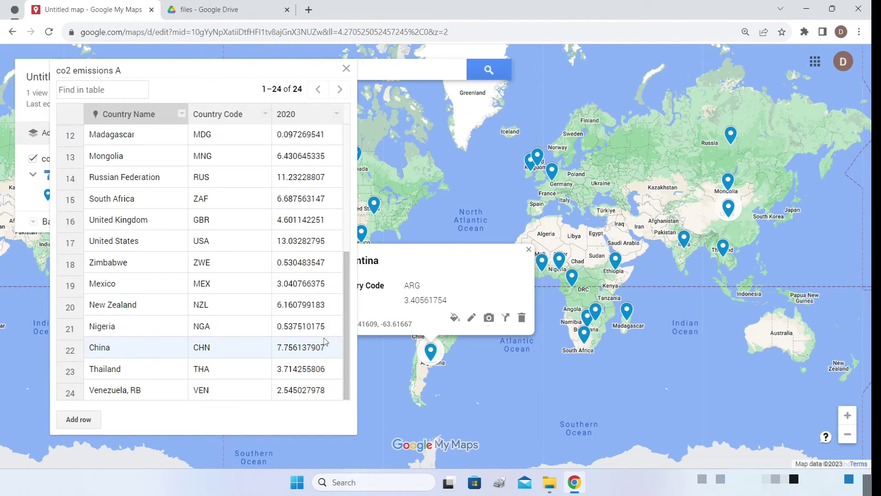
scroll(325, 341, up, 5)
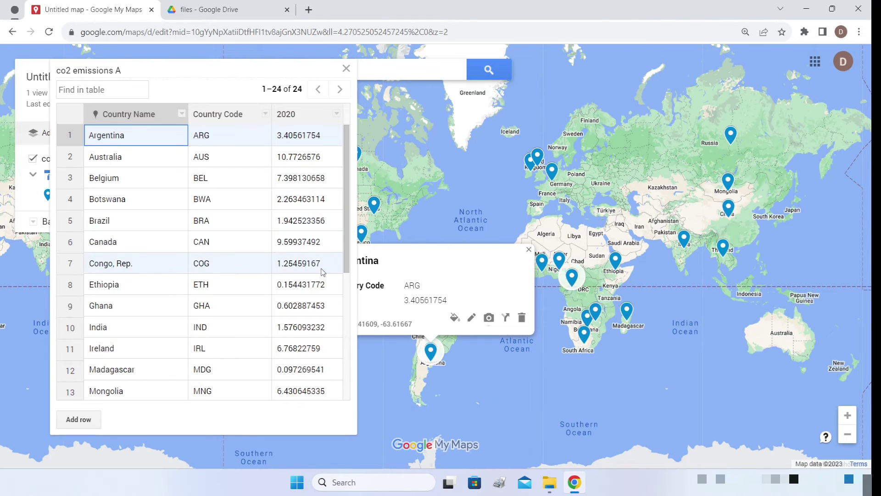
scroll(321, 270, down, 5)
scroll(320, 282, up, 5)
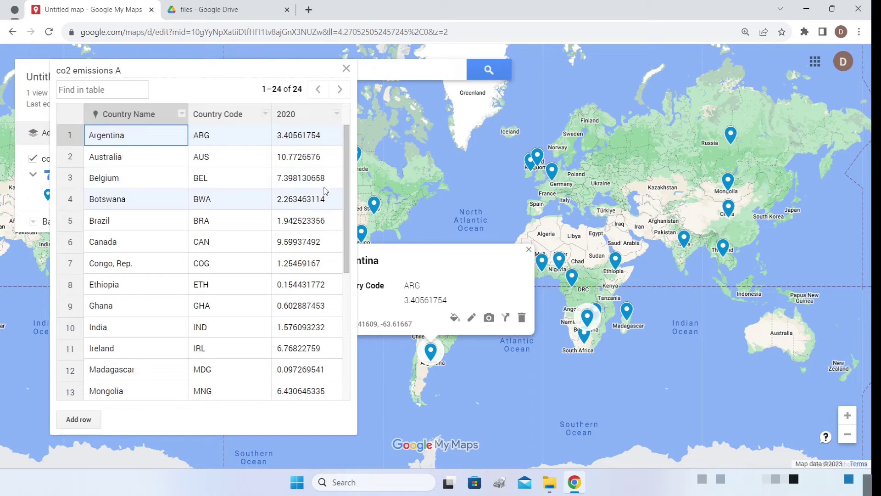
key(Escape)
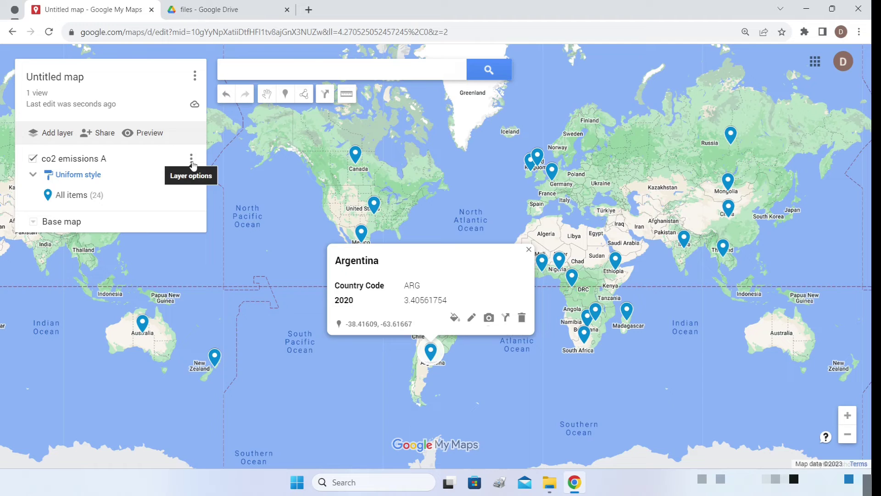
Set Australia's 2020 value to 14.7726576 in the co2 emissions A layer's data table.
click(192, 162)
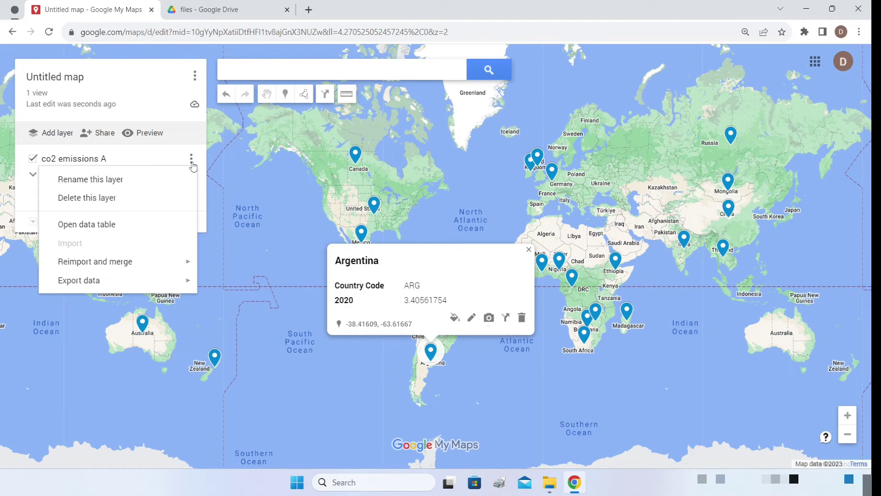
mouse_move(166, 271)
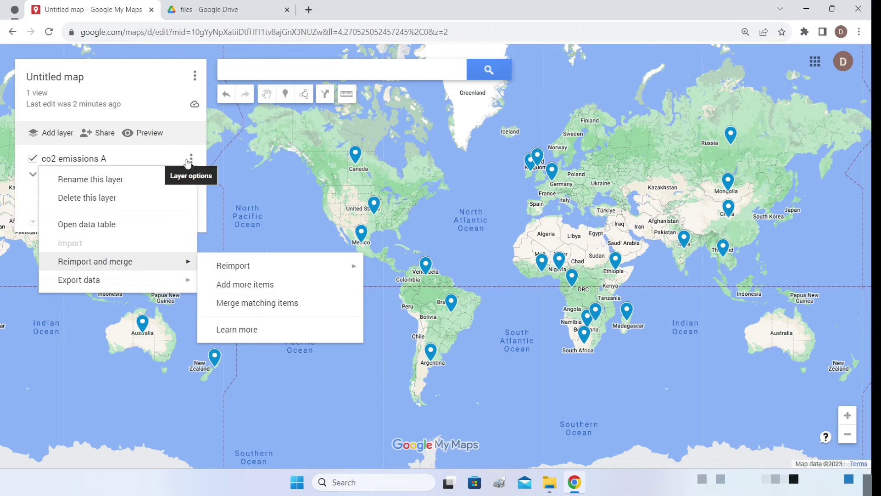
click(114, 225)
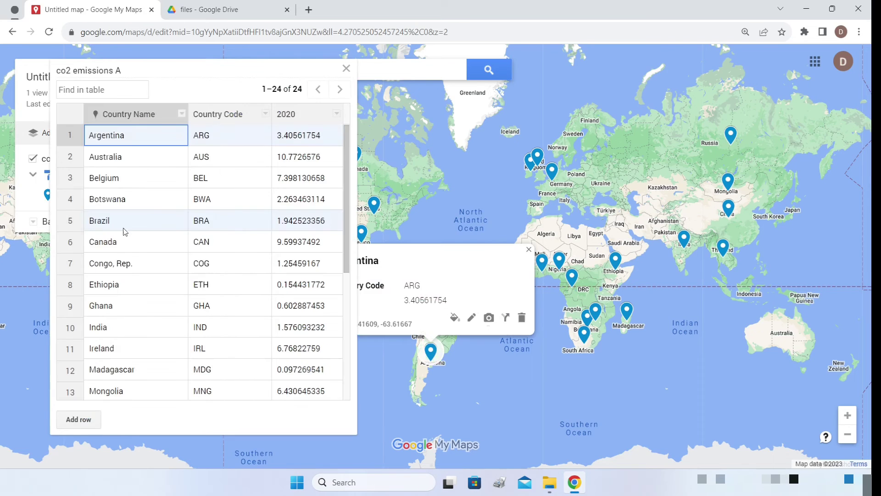
click(288, 157)
click(290, 160)
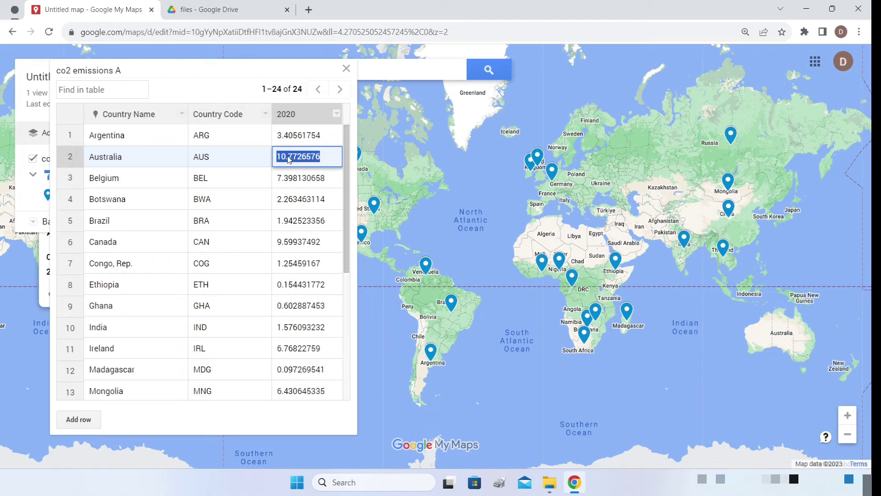
key(Left)
key(Right)
key(Right)
key(BackSpace)
text(4)
Set Canada's 2020 value to 13.59937492 in the data table and close the table.
click(284, 243)
double_click(283, 245)
click(283, 245)
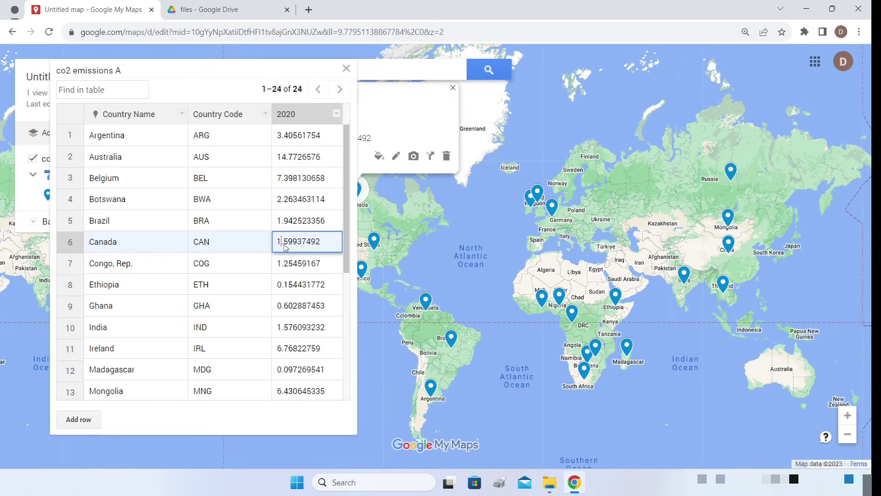
key(BackSpace)
text(13)
key(Return)
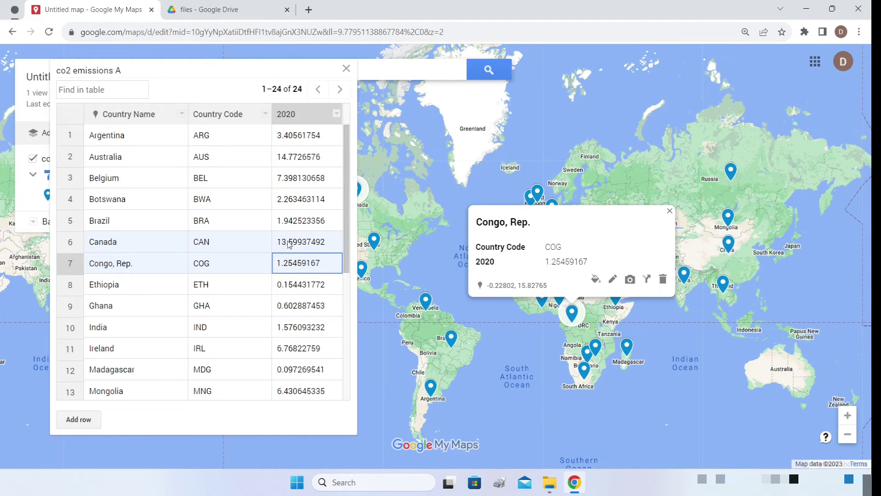
click(346, 69)
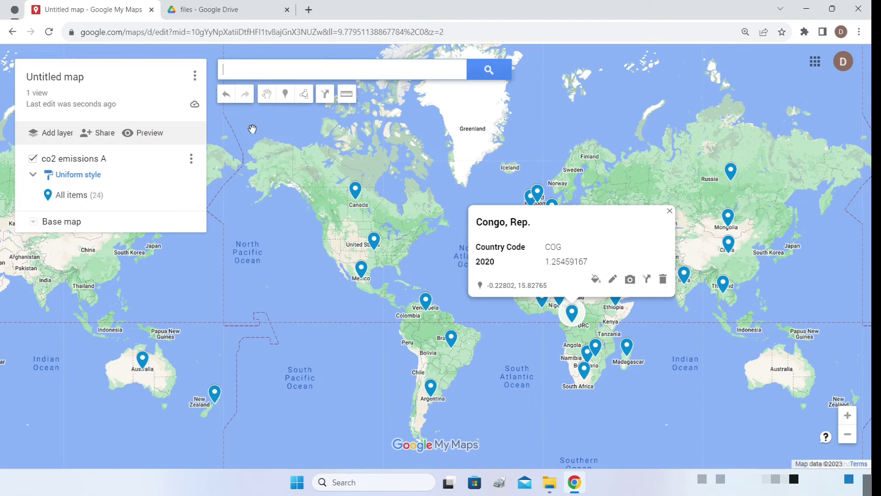
Reopen the co2 emissions A layer's data table to check the edited Australia and Canada values, and close it.
click(192, 158)
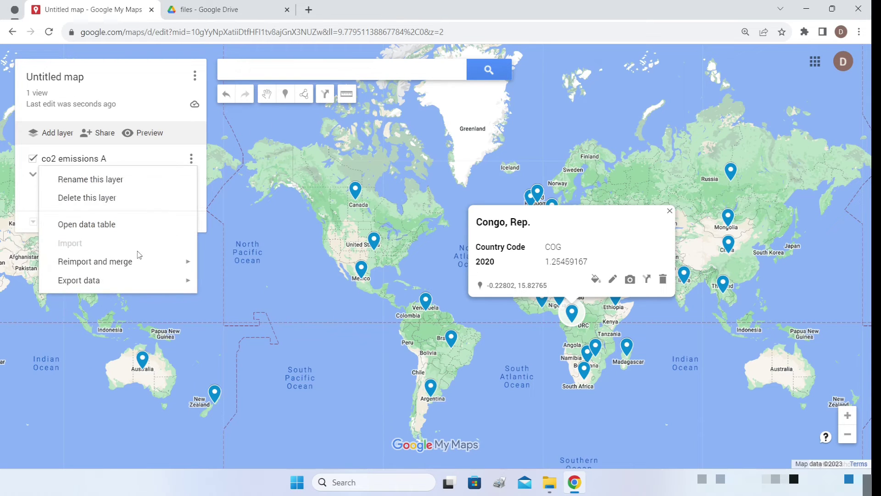
mouse_move(129, 262)
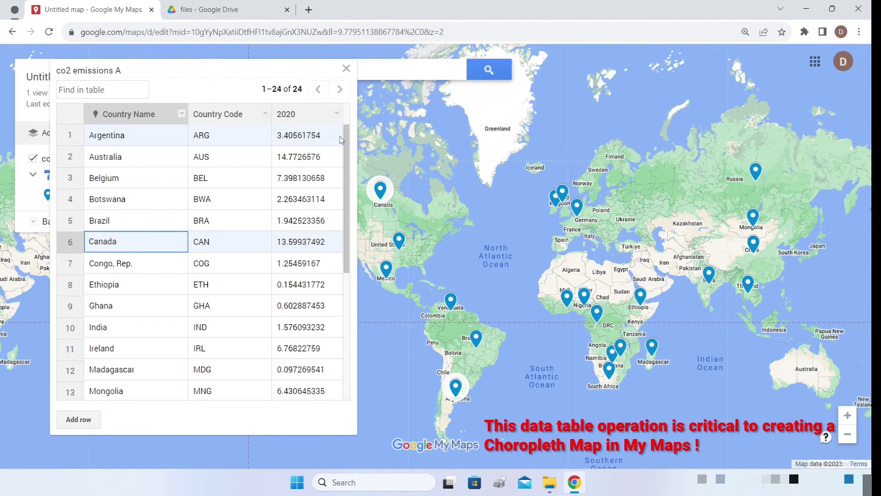
click(346, 68)
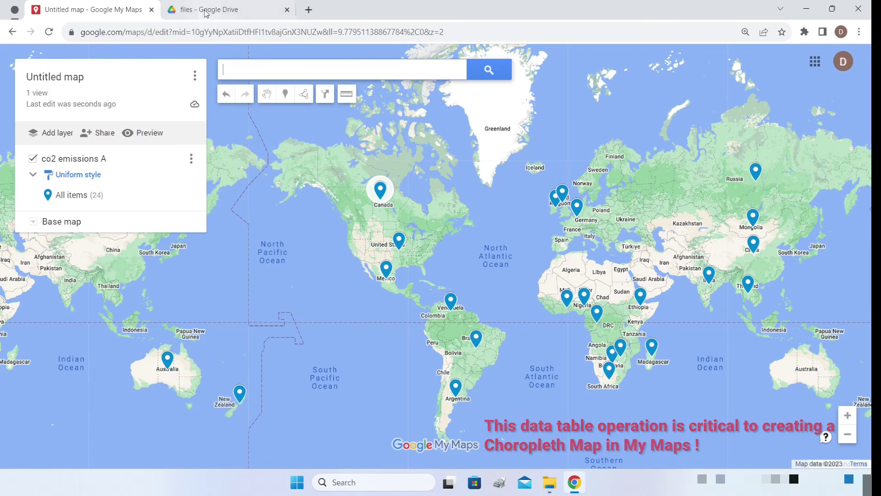
Open the CC-co2 emissions A-2023 spreadsheet from the Google Drive files folder and examine its 2023 and FFR% columns.
click(206, 13)
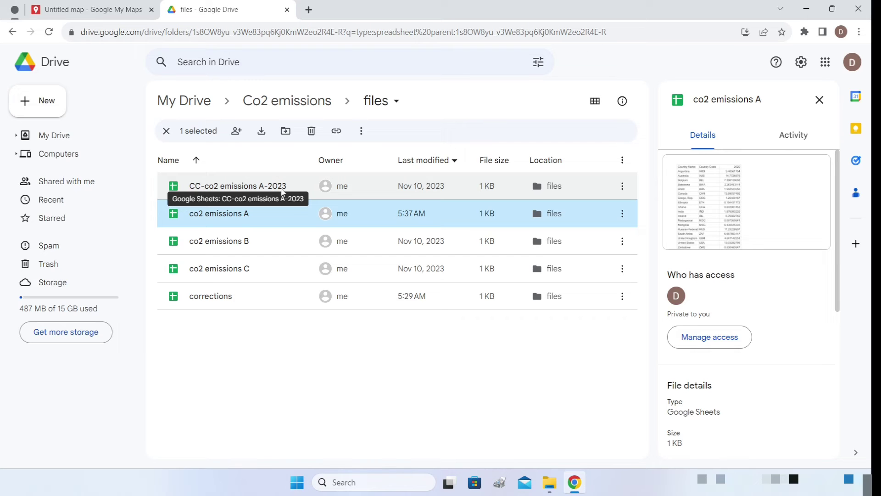
click(281, 188)
double_click(266, 189)
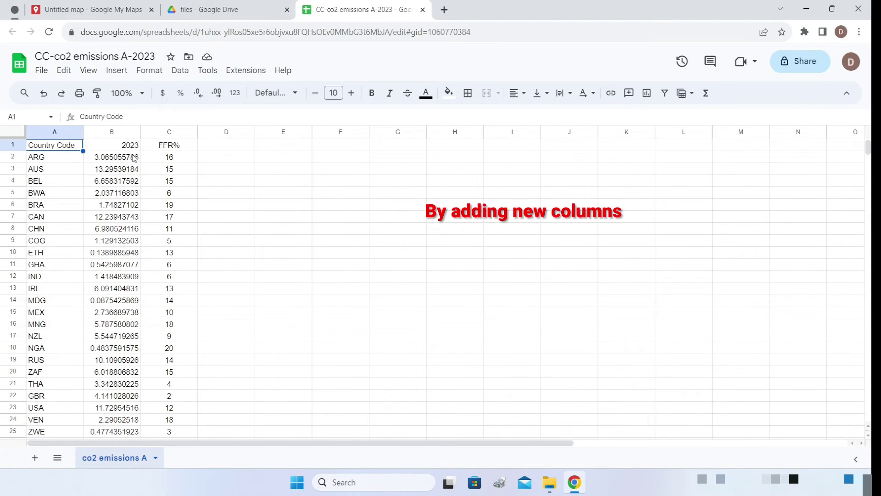
click(112, 132)
click(188, 168)
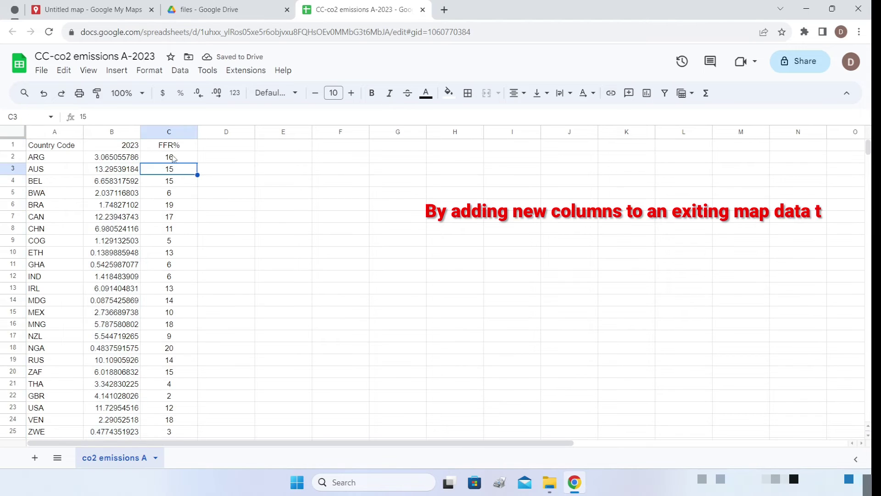
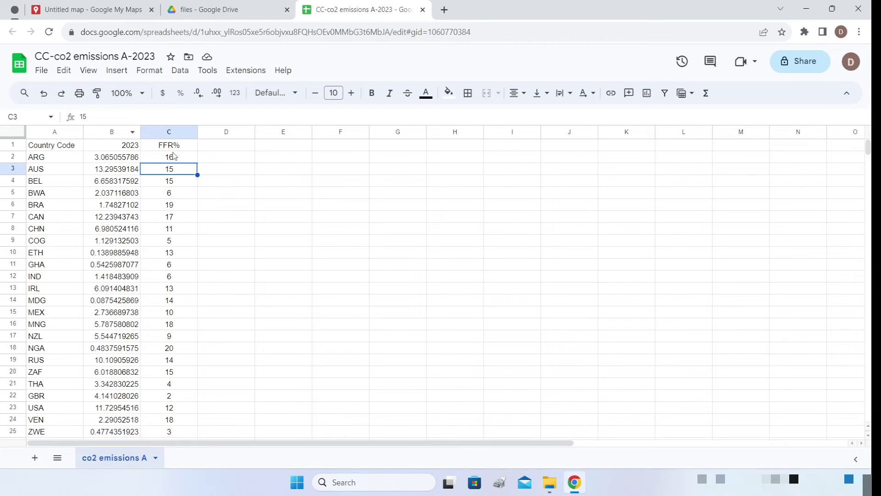
Return to the map, check which columns the co2 emissions A layer's data table contains, and close the table.
click(116, 10)
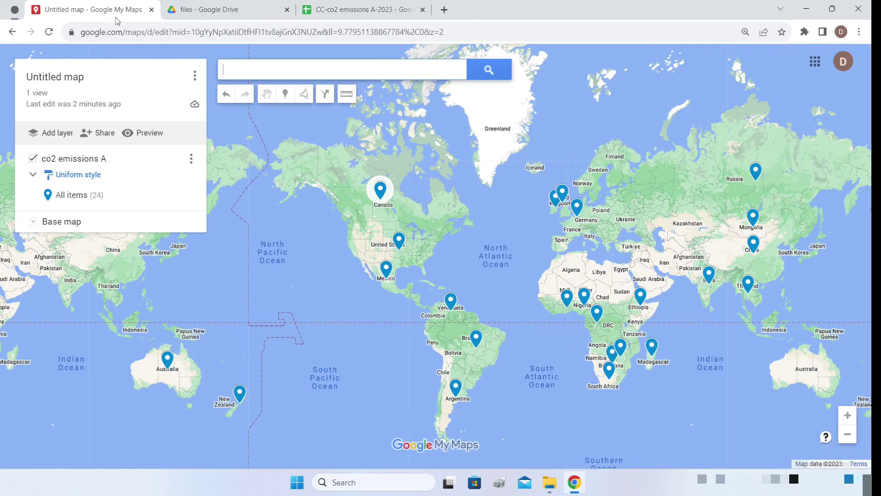
click(192, 158)
click(137, 229)
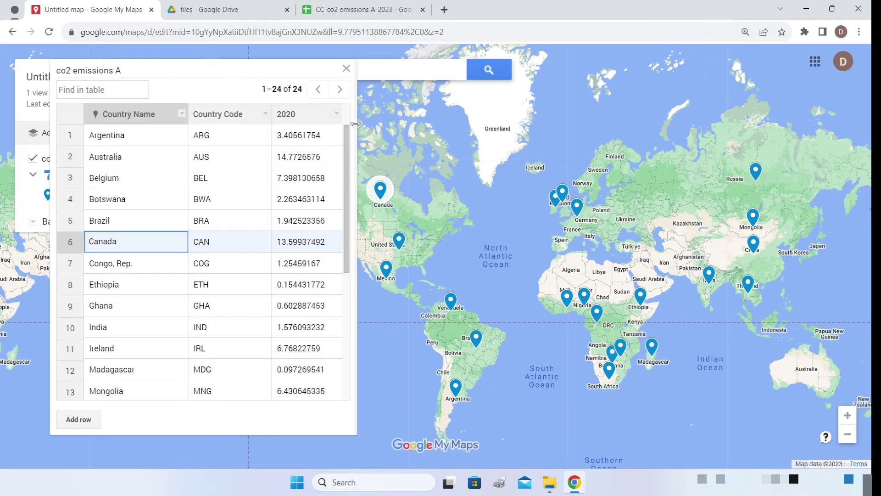
click(346, 68)
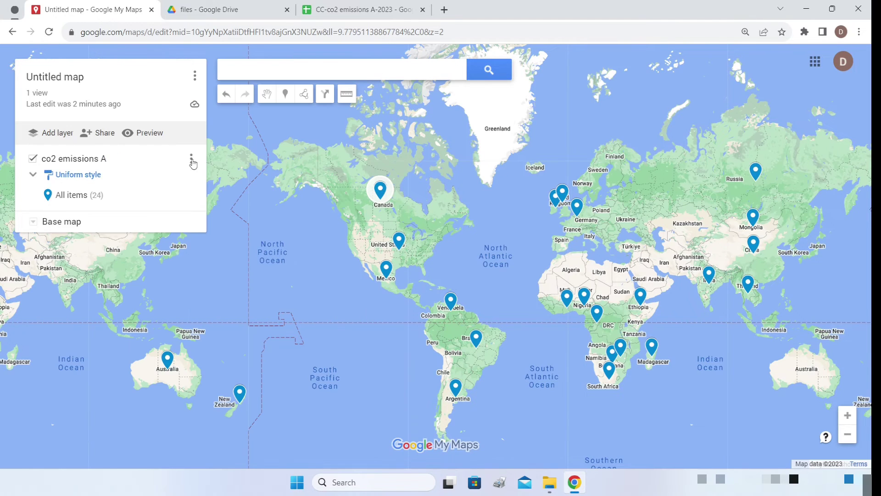
Start merging matching items into the co2 emissions A layer from the Drive spreadsheet CC-co2 emissions A-2023.
click(192, 159)
mouse_move(169, 266)
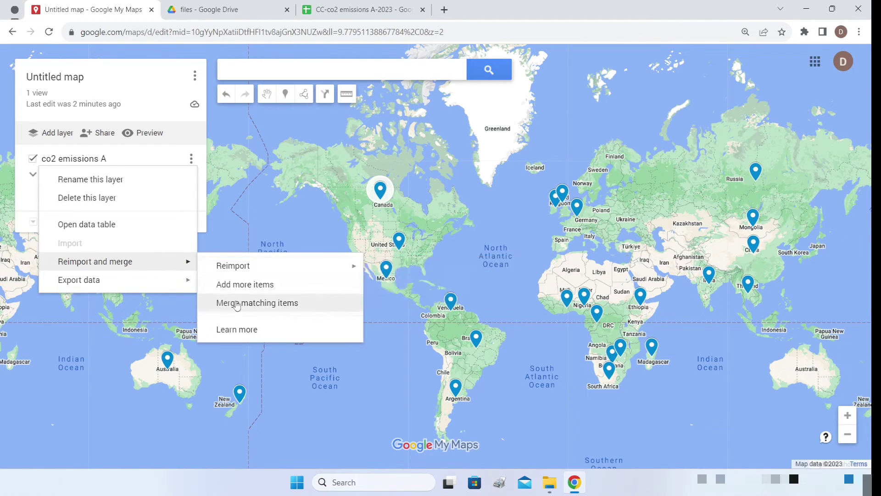
click(288, 308)
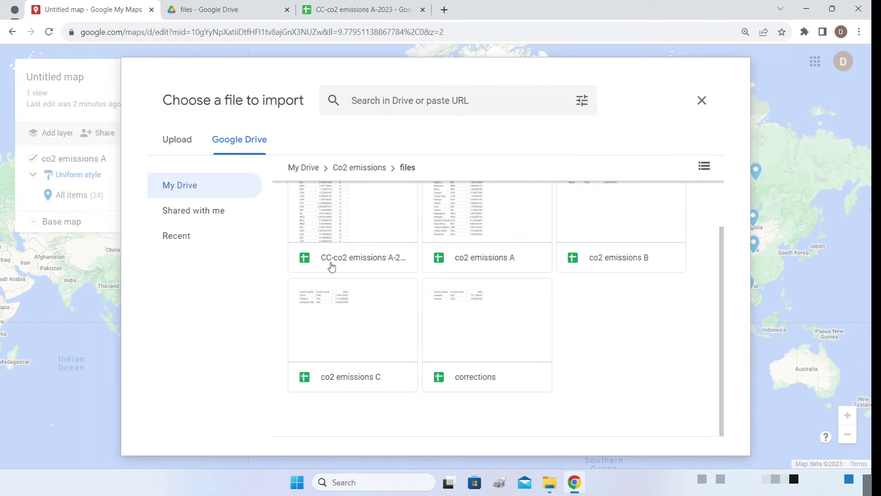
click(372, 209)
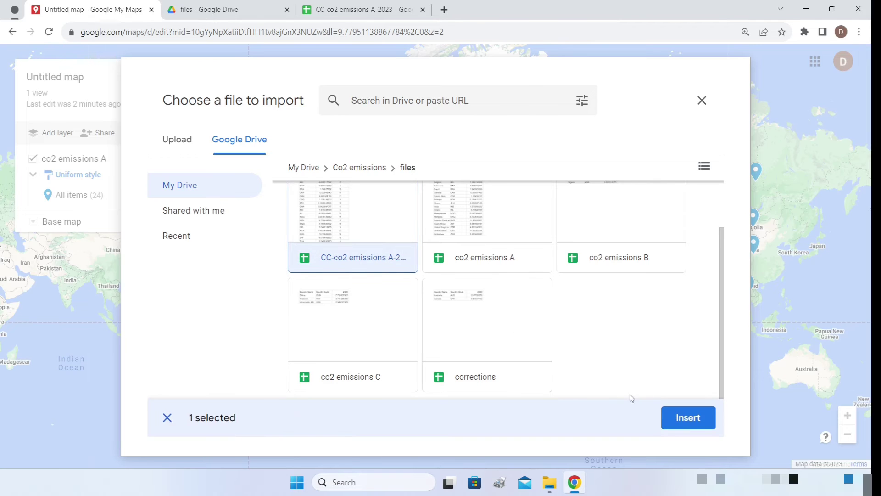
click(689, 422)
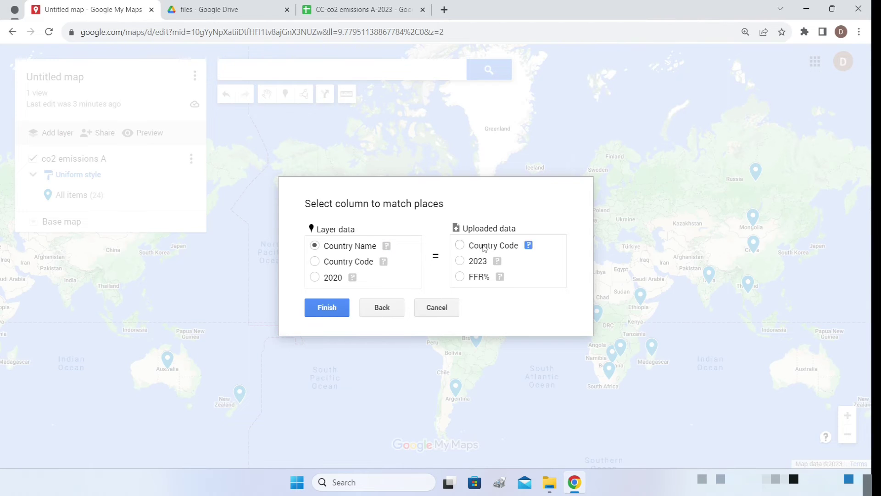
Match the layer's Country Code column to the uploaded Country Code column and finish the merge.
click(315, 262)
click(461, 247)
click(334, 308)
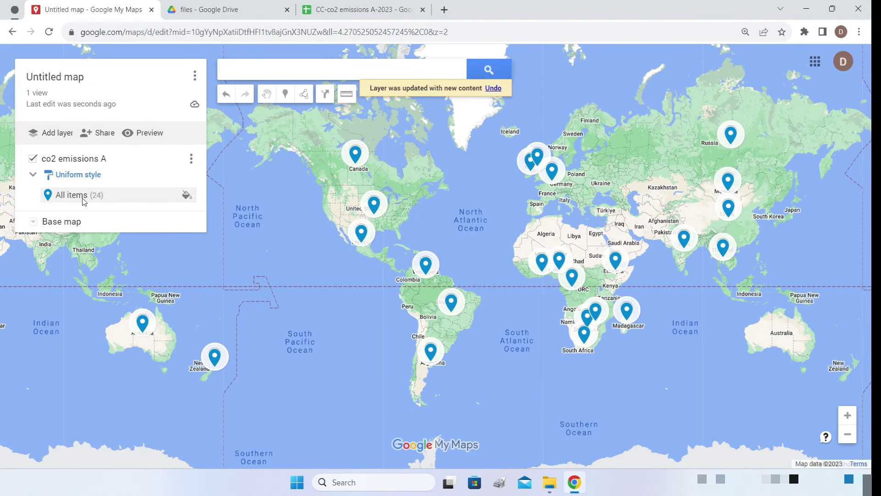
Check the merged 2023 and FFR% columns in the co2 emissions A layer's data table, and close the table.
click(192, 159)
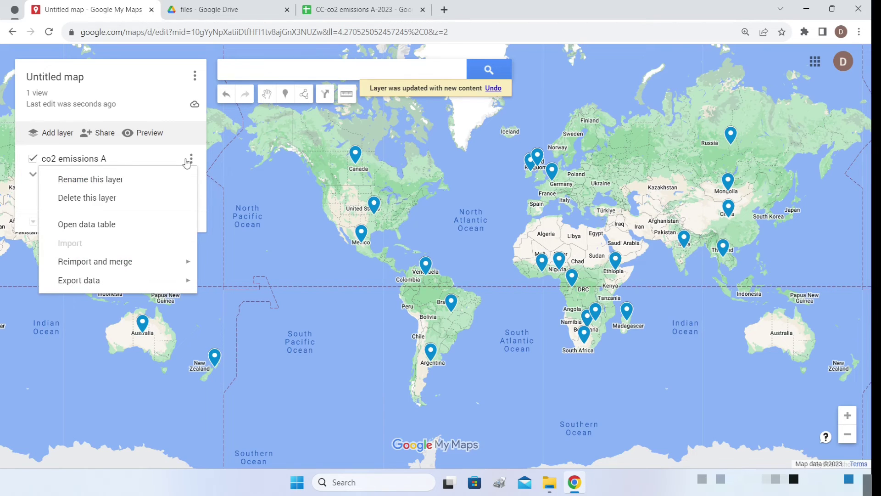
click(124, 227)
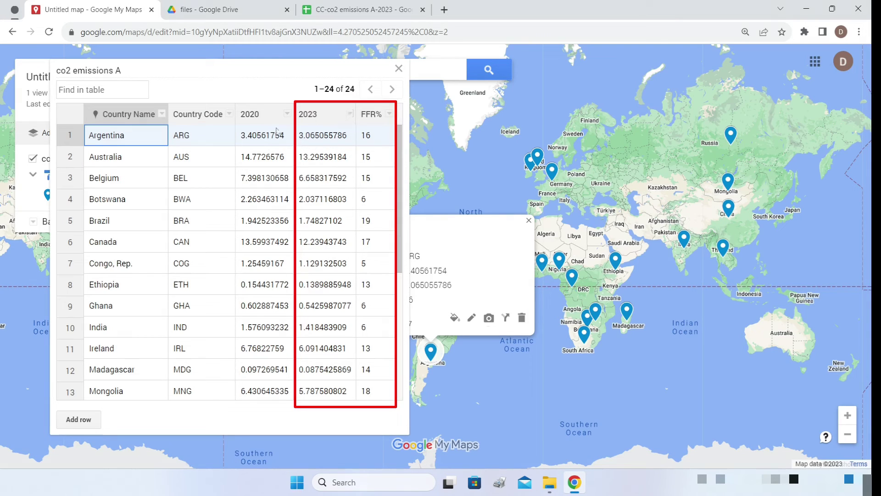
scroll(269, 219, down, 5)
scroll(269, 219, up, 5)
click(529, 220)
click(399, 68)
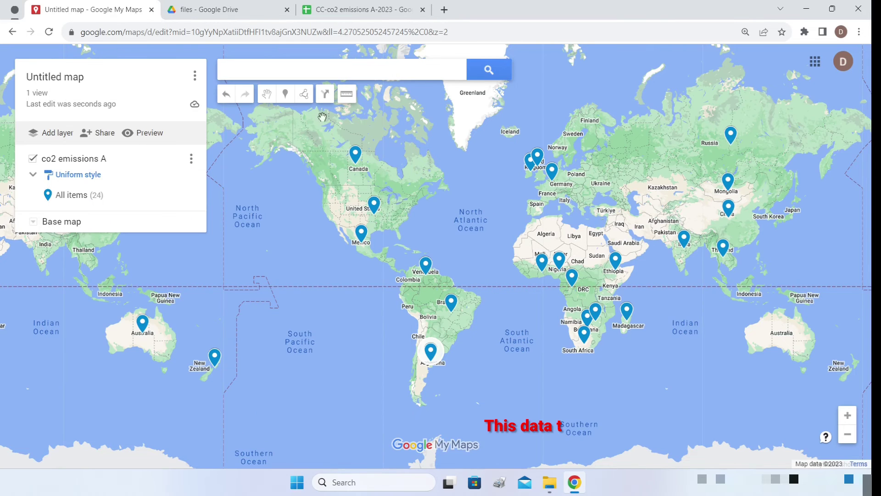
click(191, 159)
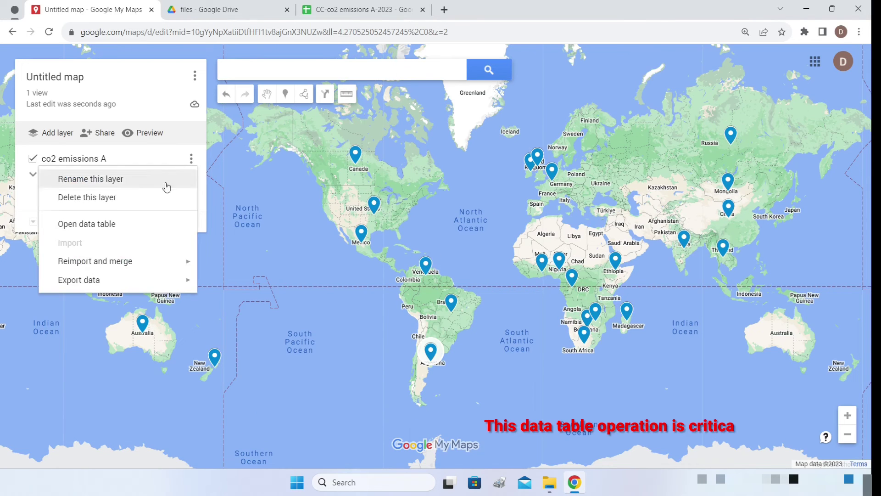
mouse_move(132, 265)
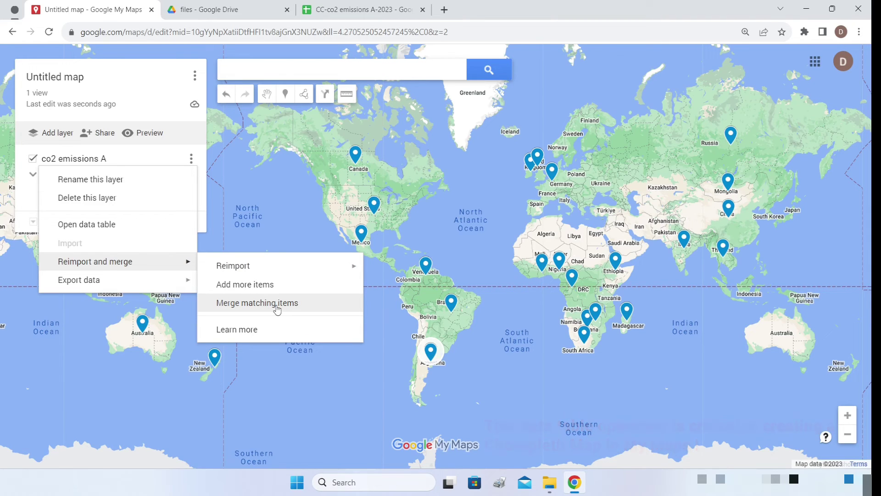
mouse_move(291, 270)
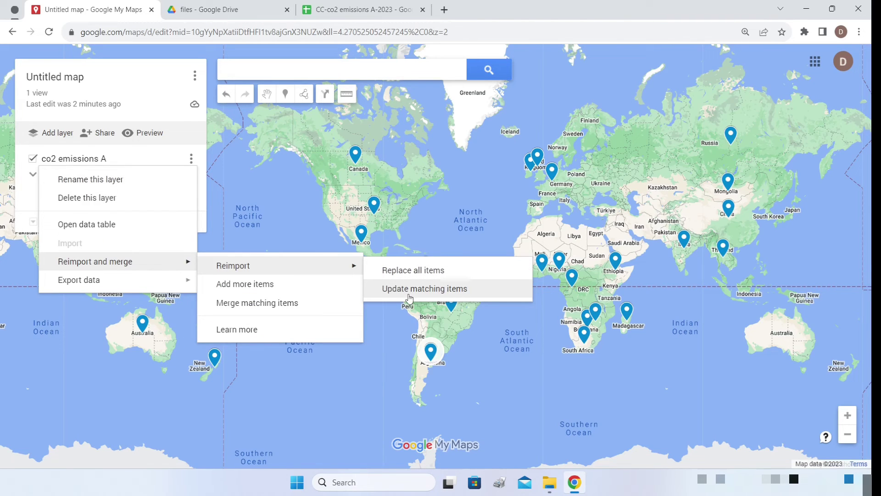
click(447, 287)
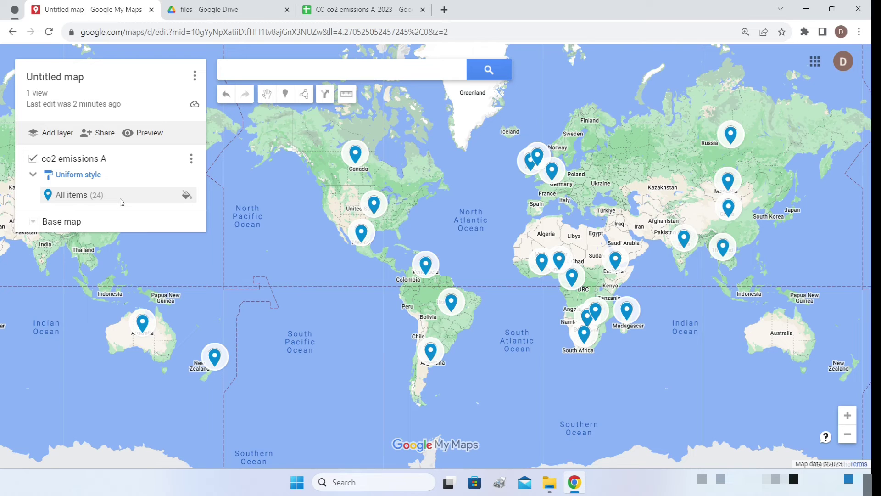
click(191, 158)
mouse_move(179, 262)
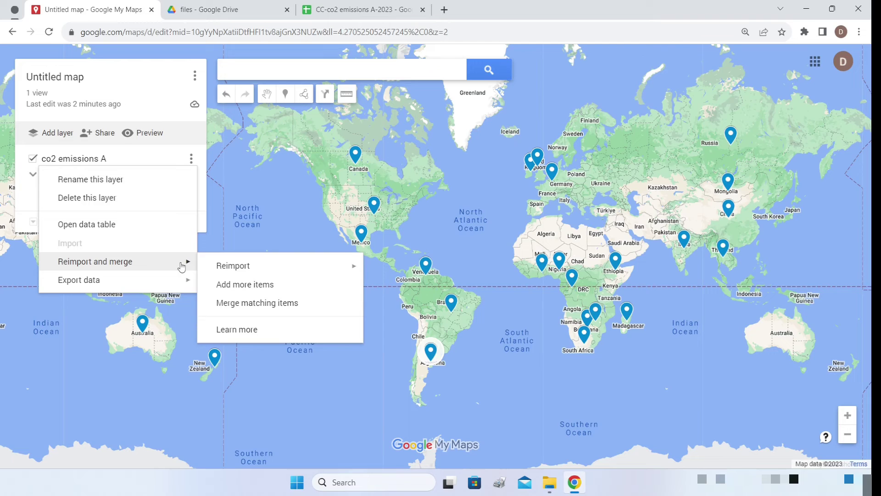
mouse_move(257, 270)
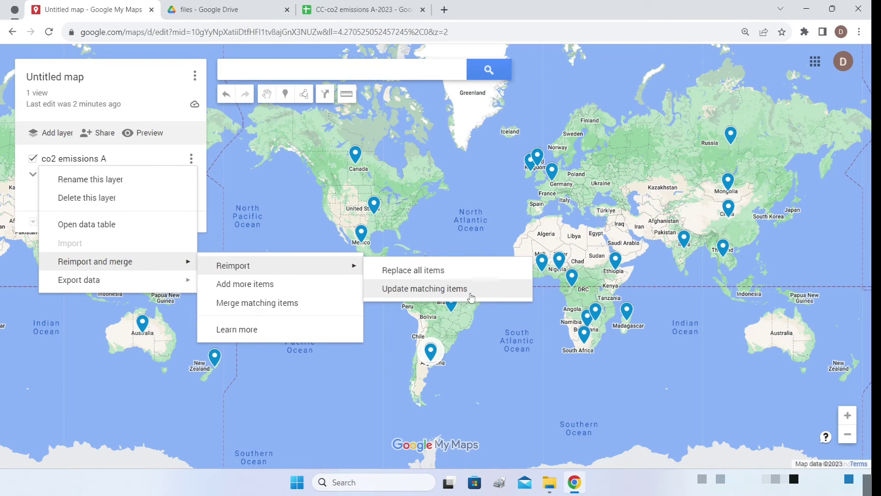
click(157, 73)
click(157, 74)
key(Escape)
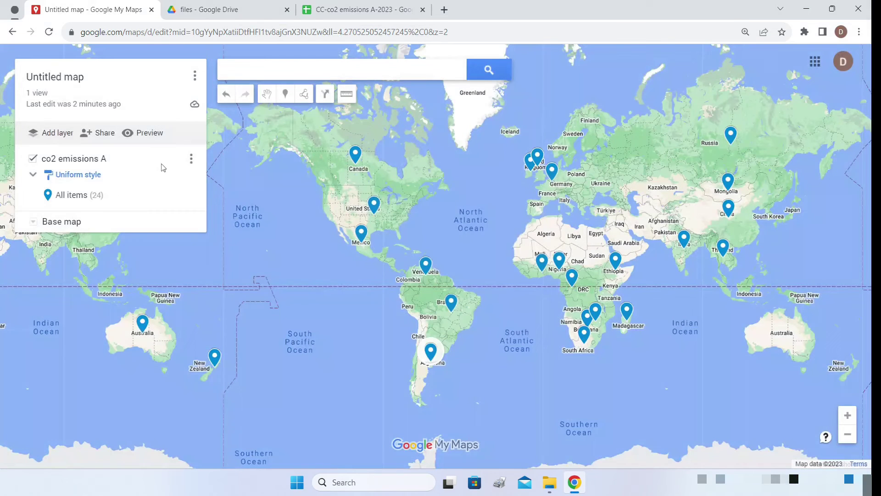
click(98, 204)
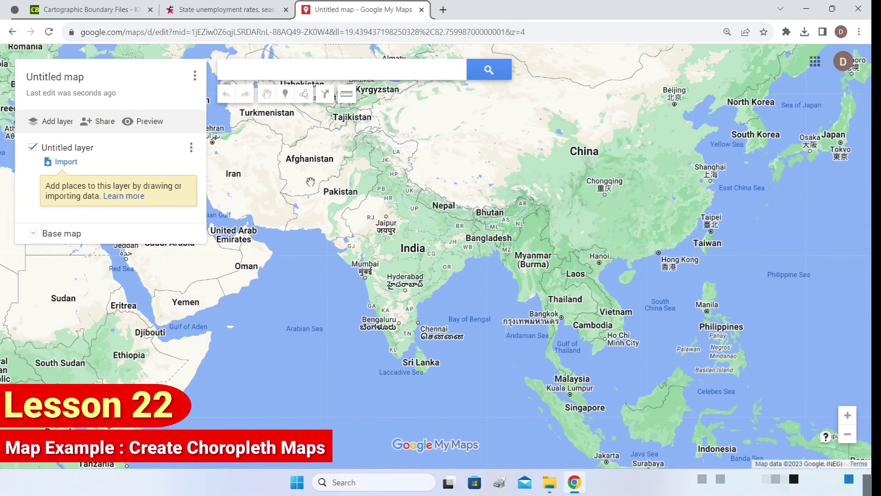
Switch to the BLS state unemployment rates page and examine individual states' September 2023 rates on the choropleth map.
click(221, 12)
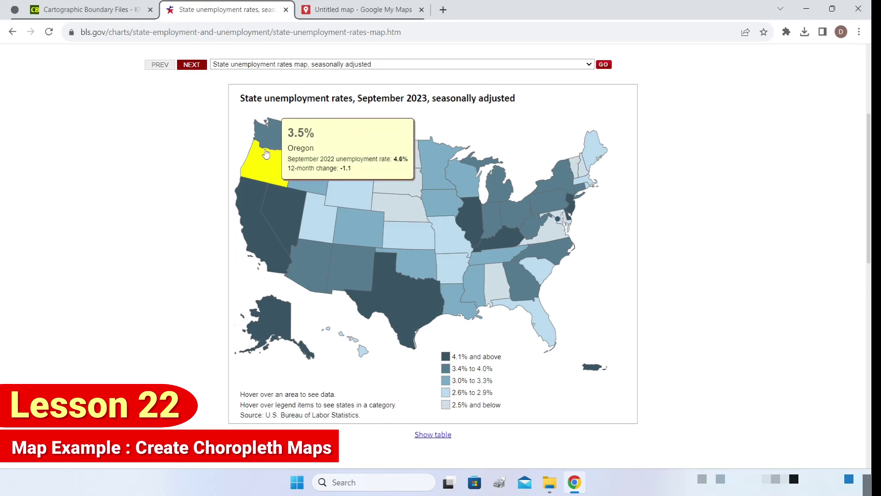
mouse_move(542, 338)
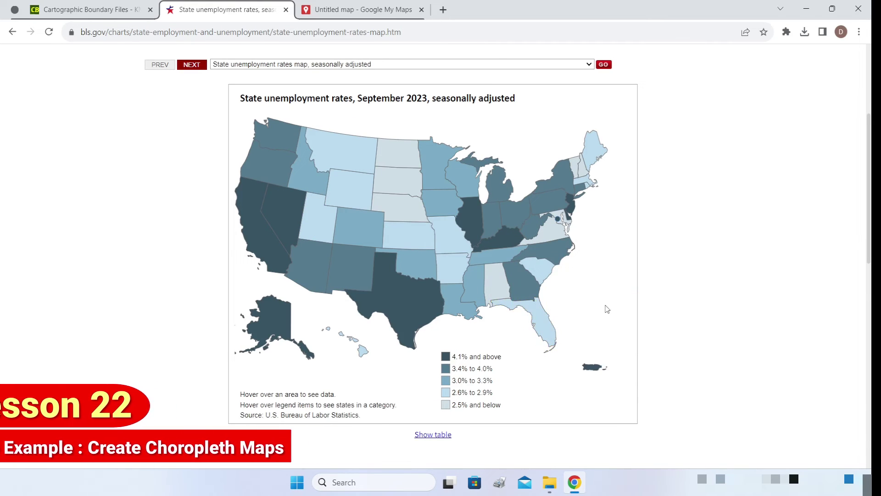
mouse_move(396, 216)
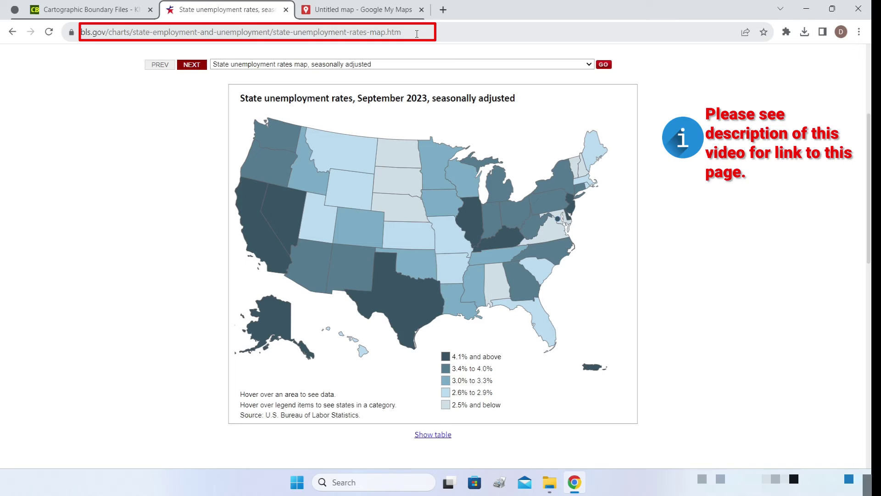
mouse_move(435, 204)
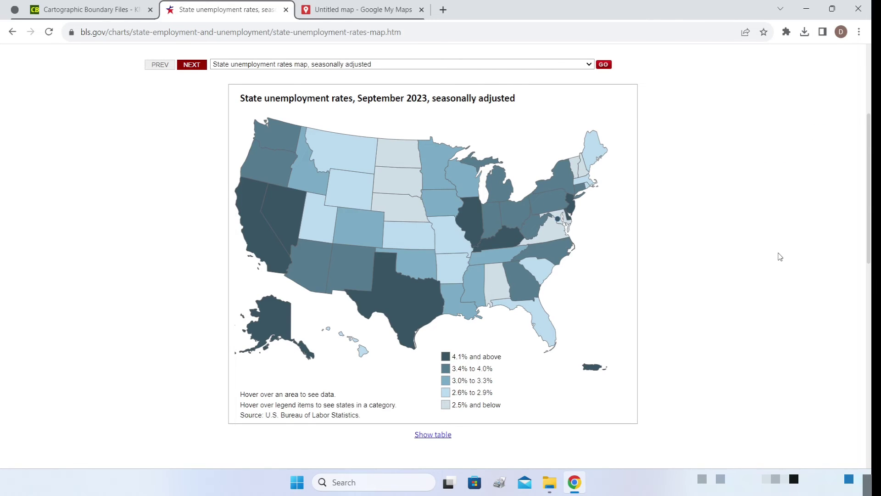
mouse_move(472, 221)
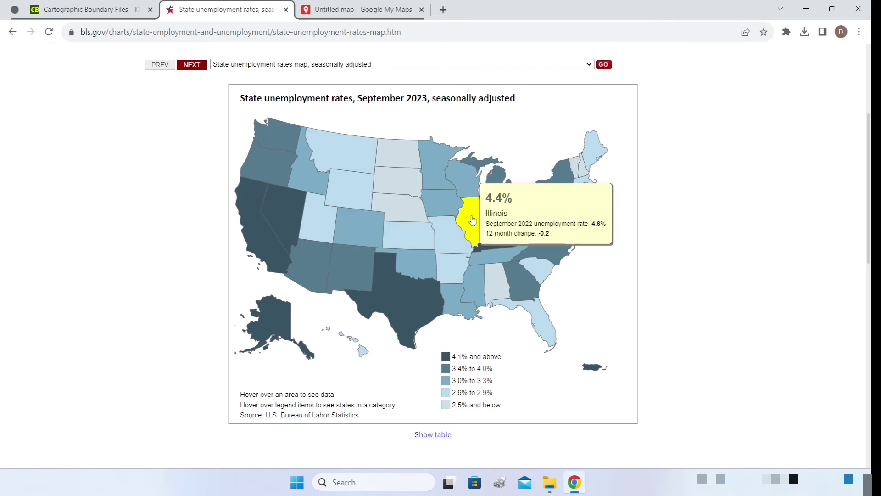
mouse_move(314, 144)
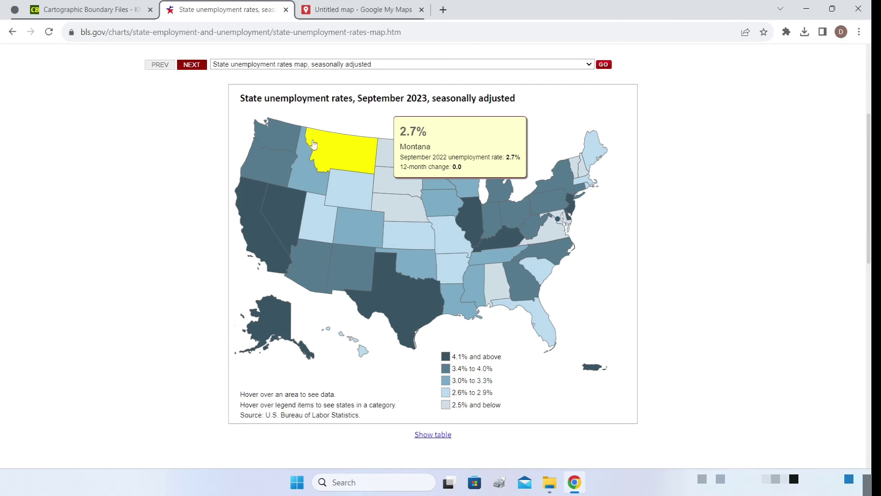
mouse_move(511, 264)
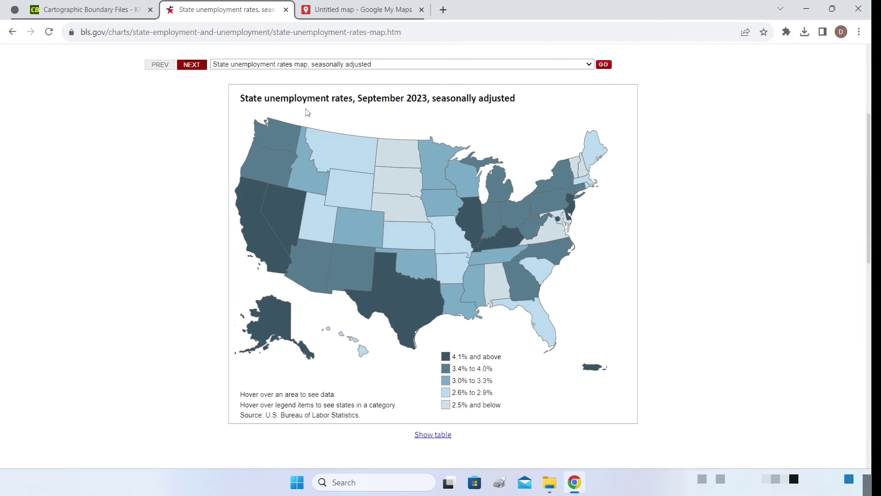
Download cb_2018_us_state_5m.zip from the States section of the Census KML boundary files page and check the extracted KML file.
click(75, 13)
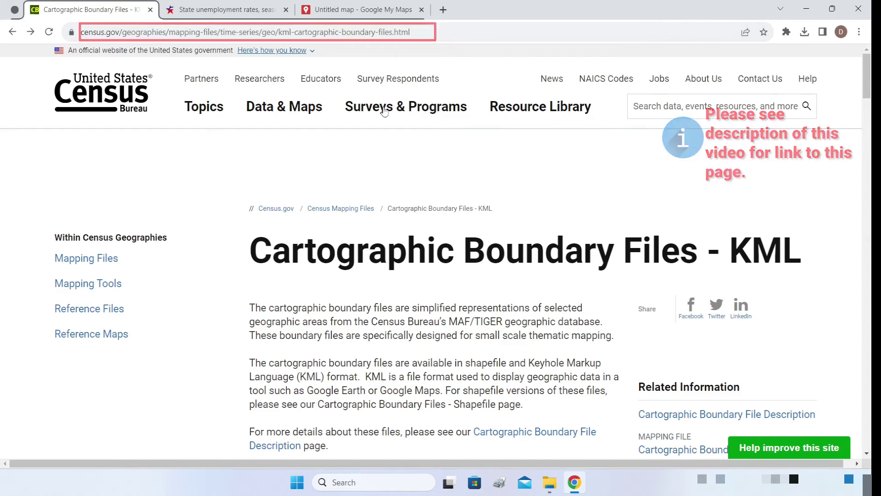
scroll(472, 239, down, 4)
scroll(472, 239, down, 20)
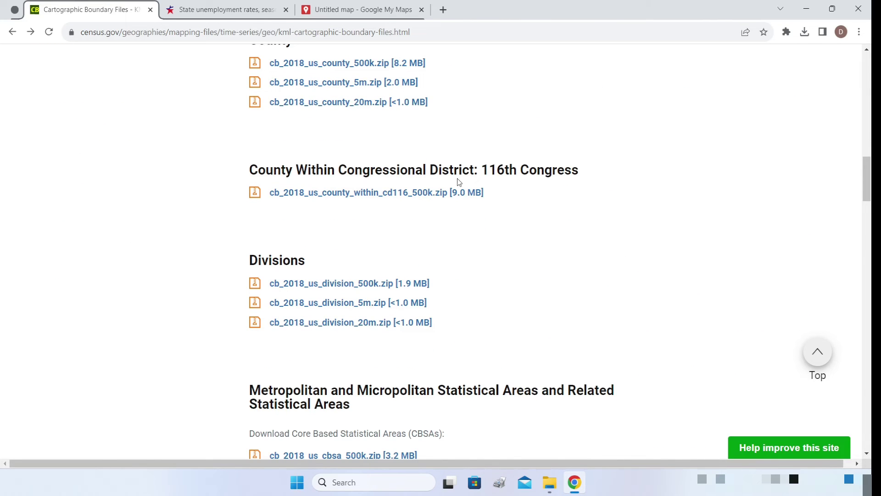
scroll(451, 151, down, 5)
scroll(453, 160, down, 3)
scroll(454, 161, up, 4)
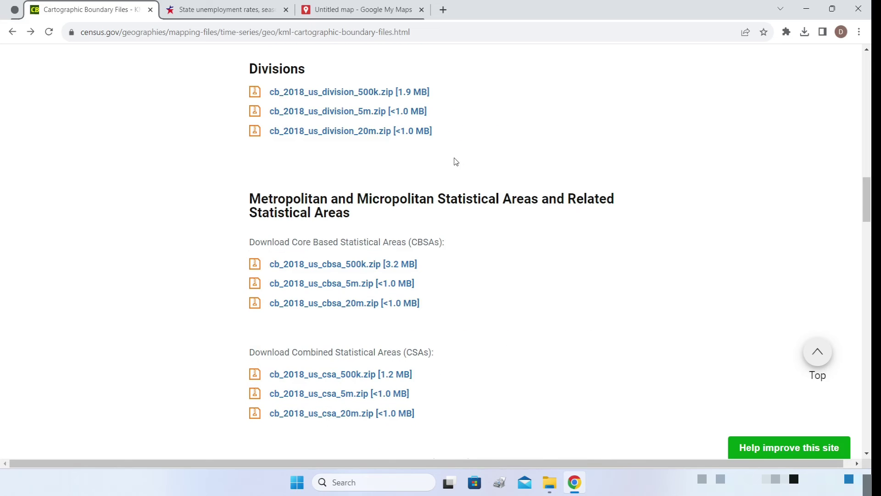
scroll(456, 161, up, 8)
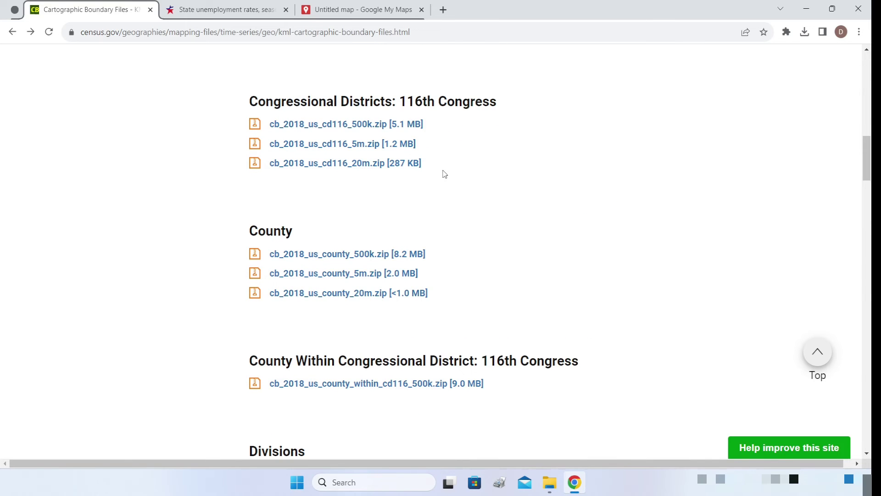
scroll(363, 202, down, 20)
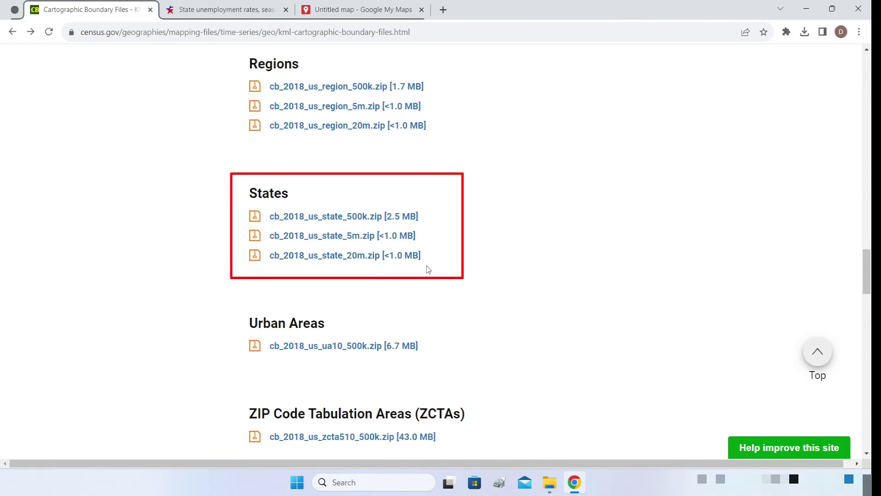
click(369, 239)
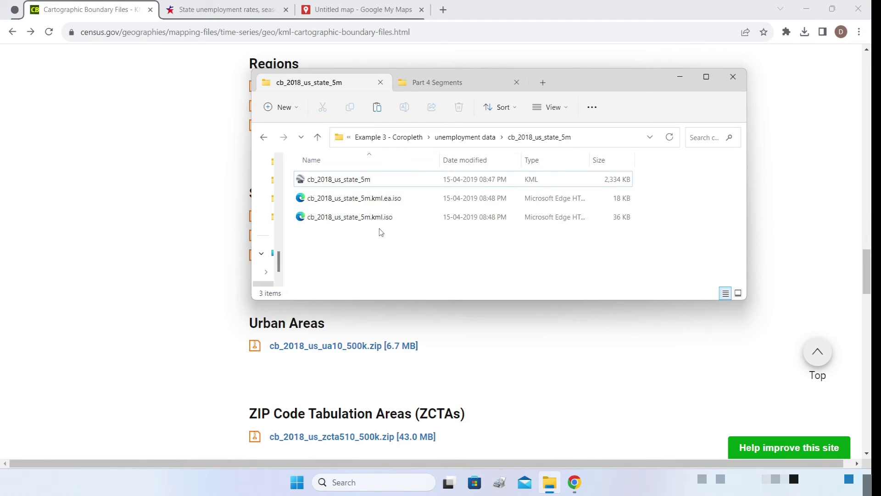
click(355, 181)
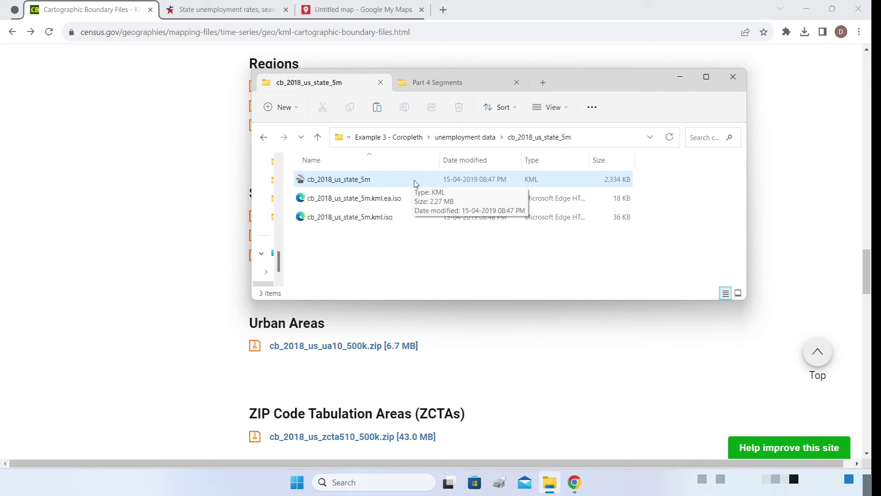
key(alt+Tab)
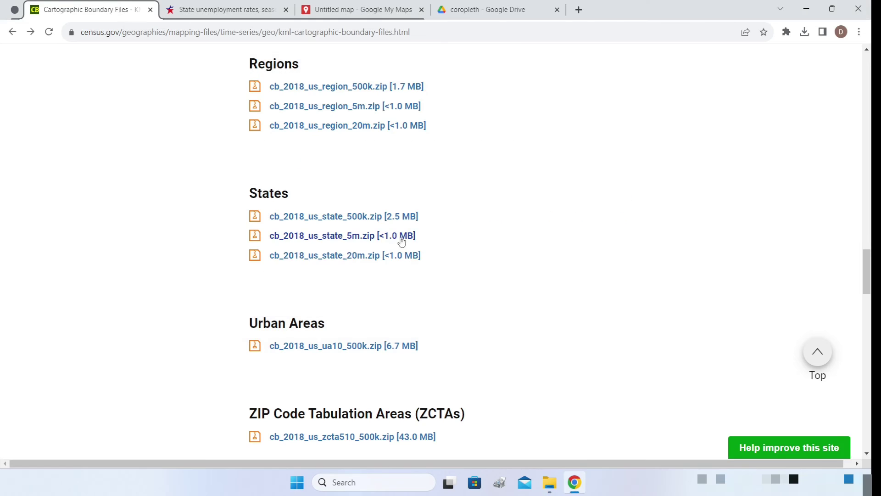
Show the data table on the BLS state unemployment rates page and copy all of its contents.
click(221, 10)
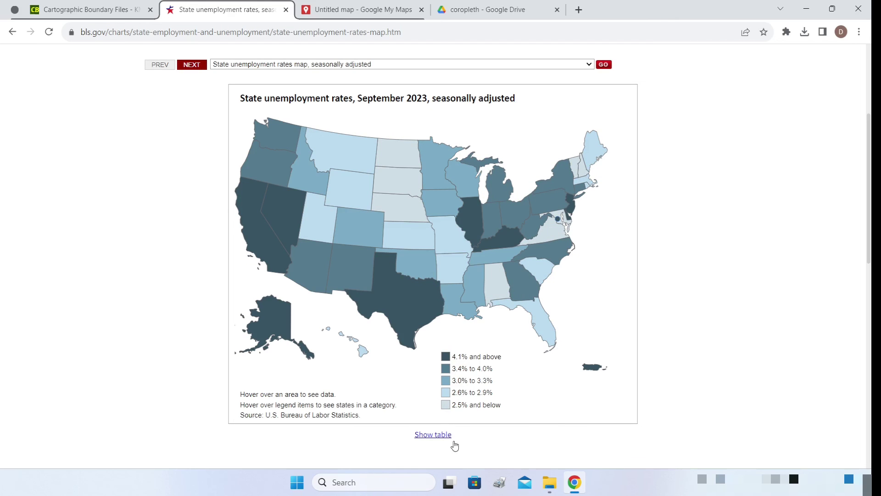
click(431, 436)
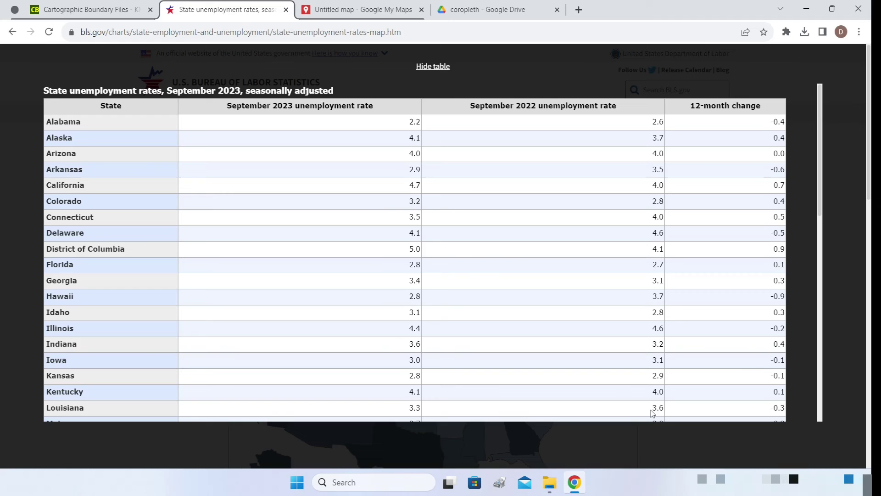
key(ctrl+a)
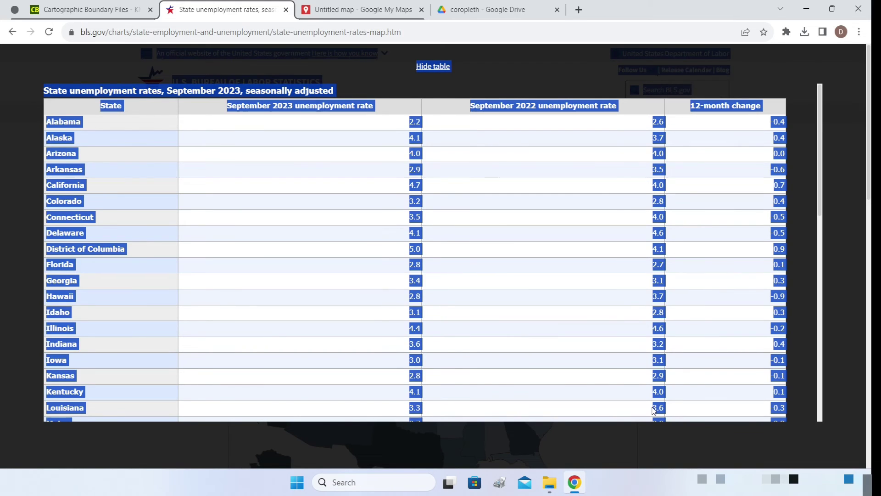
key(ctrl+c)
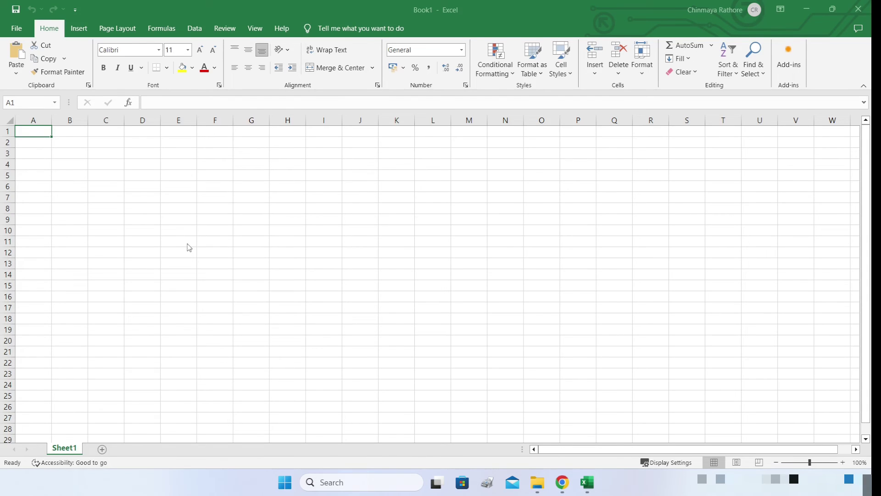
Switch to the blank Excel workbook and paste the copied BLS page contents at cell A1, matching the destination formatting.
key(ctrl+v)
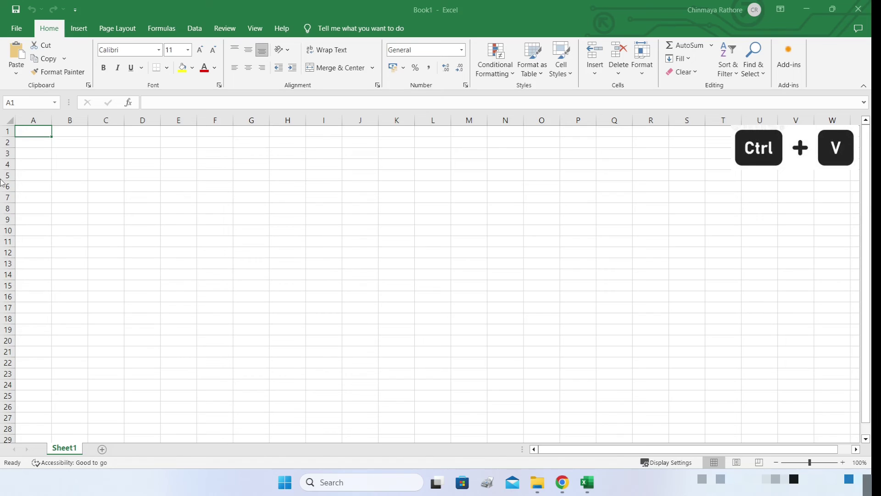
click(14, 75)
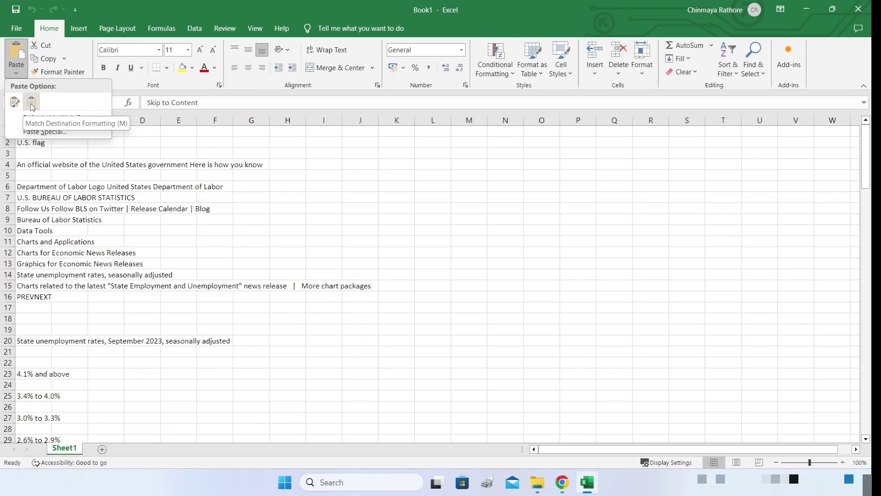
click(31, 104)
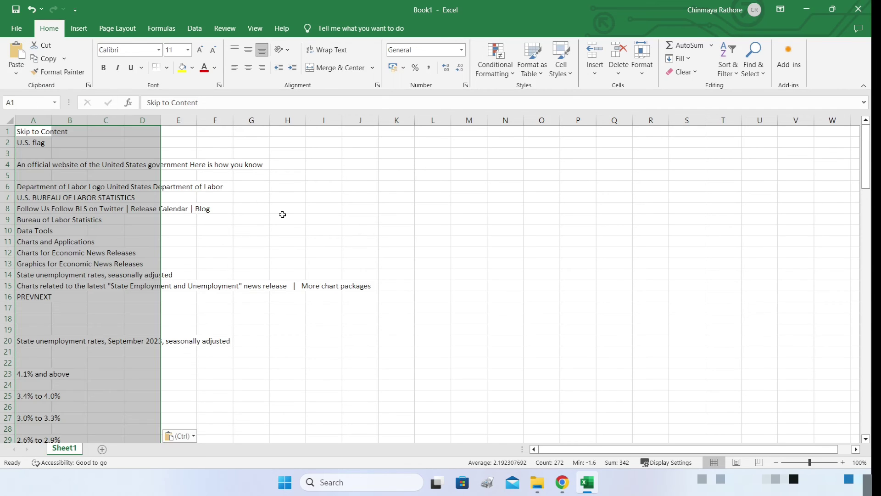
Delete the web page text rows and the table title row above the State header row.
scroll(277, 229, down, 12)
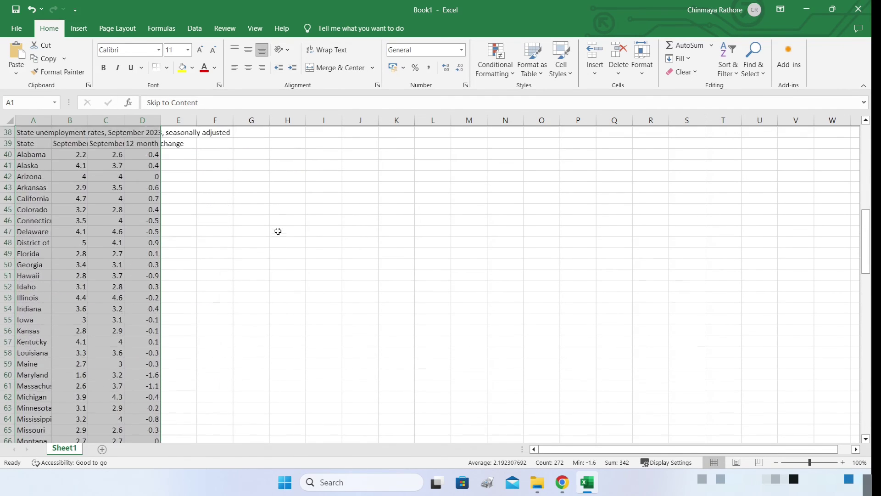
scroll(279, 229, up, 6)
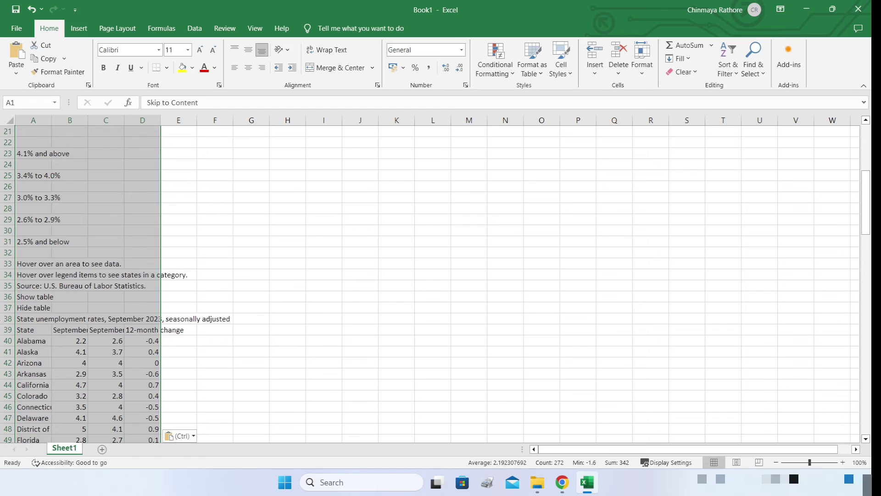
drag(7, 311, 1, 120)
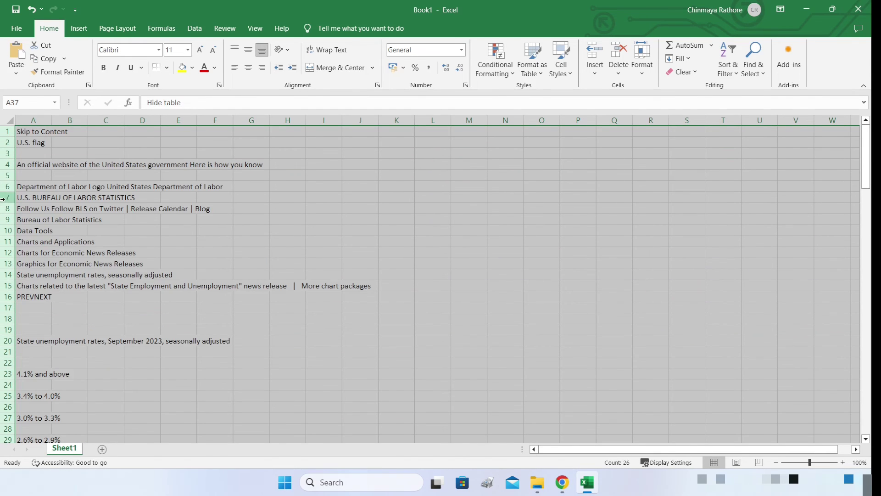
right_click(7, 202)
click(33, 312)
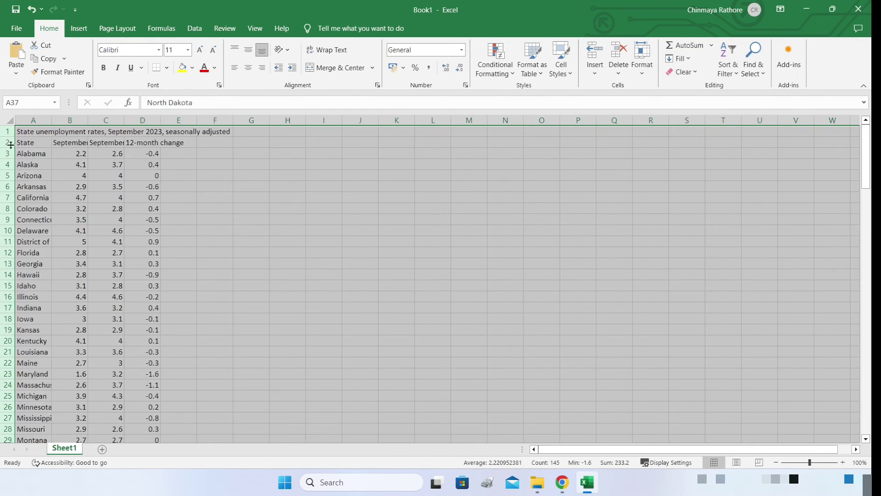
click(7, 132)
right_click(7, 131)
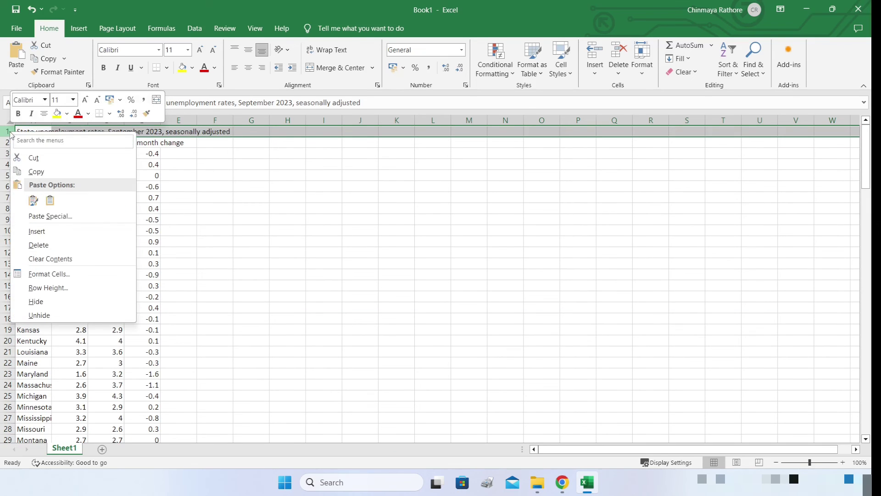
click(51, 245)
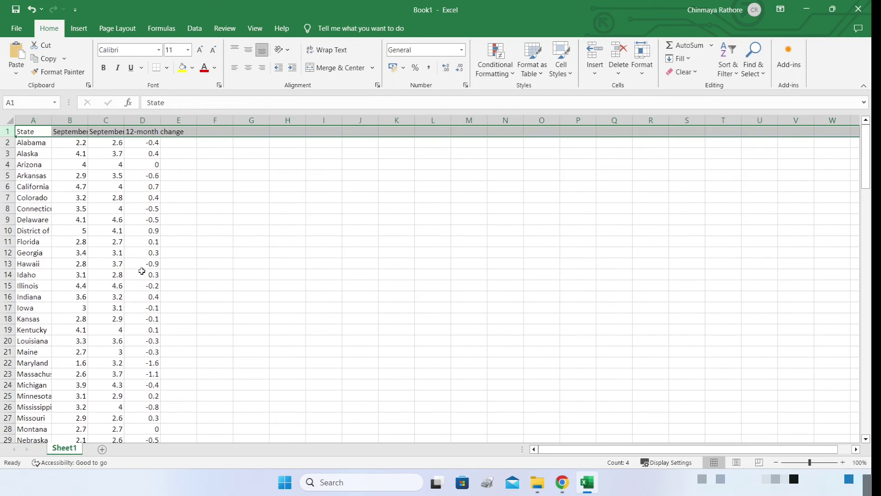
Delete the leftover web page rows below the Puerto Rico row, starting at row 54, and check the cleaned table.
scroll(142, 271, down, 17)
drag(7, 165, 24, 430)
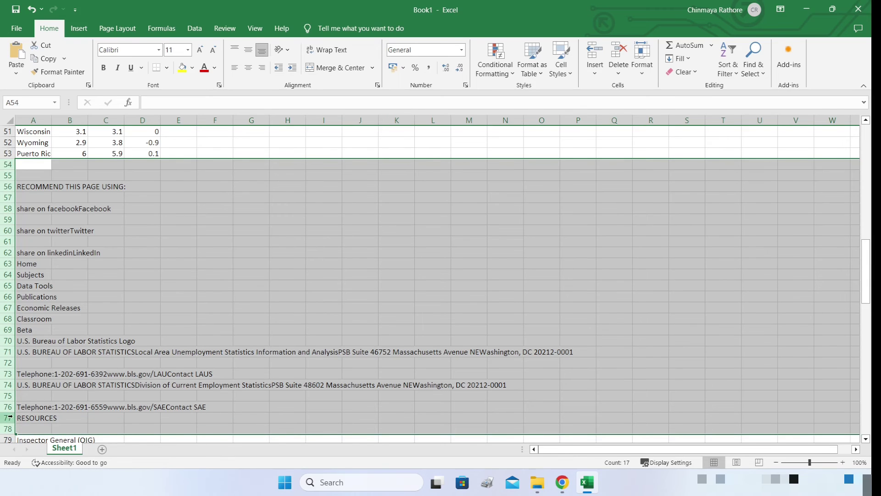
right_click(14, 419)
click(41, 338)
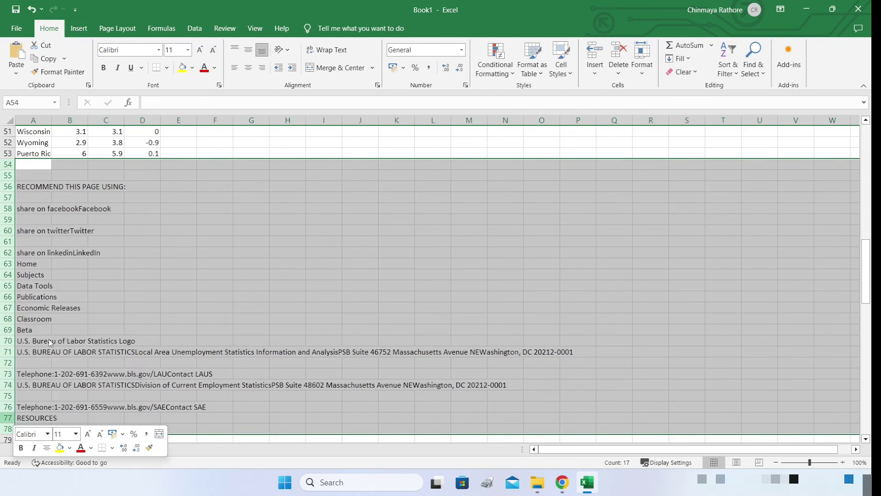
scroll(158, 280, up, 7)
scroll(161, 281, up, 10)
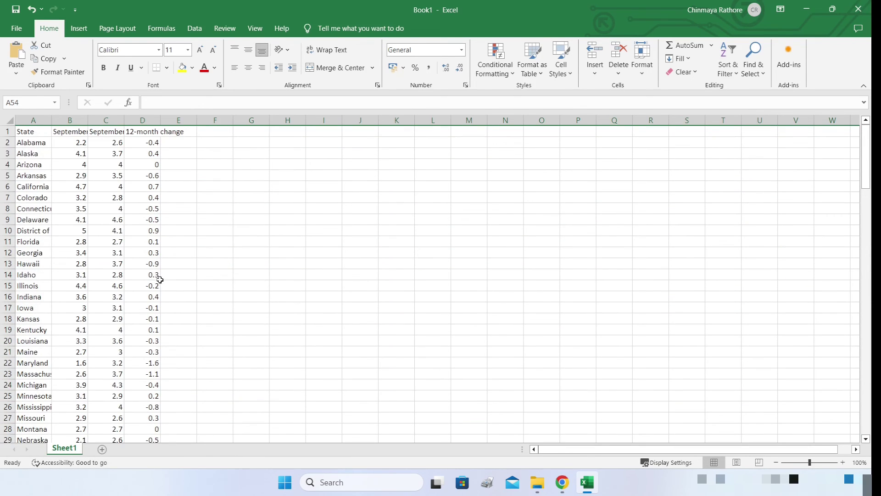
scroll(239, 218, down, 7)
scroll(239, 218, down, 13)
scroll(239, 219, up, 17)
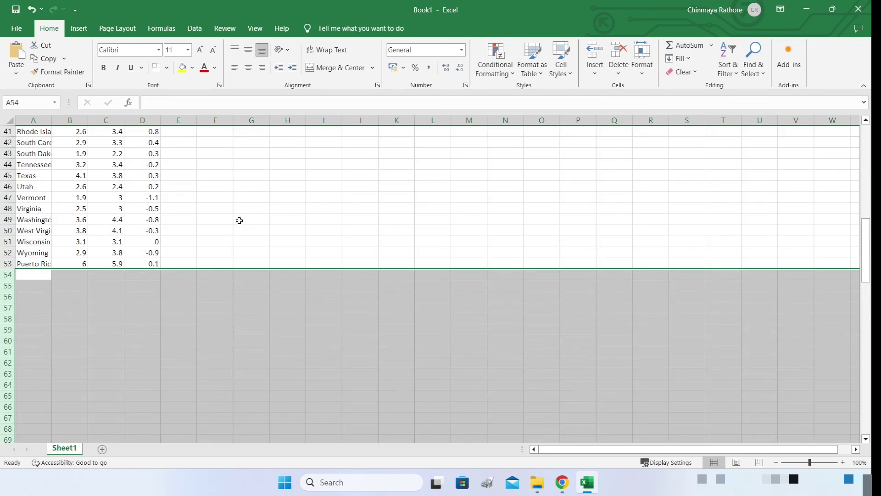
Hide the data table on the BLS page in Chrome, clear its text selection, and minimize the Excel workbook.
key(alt+Tab)
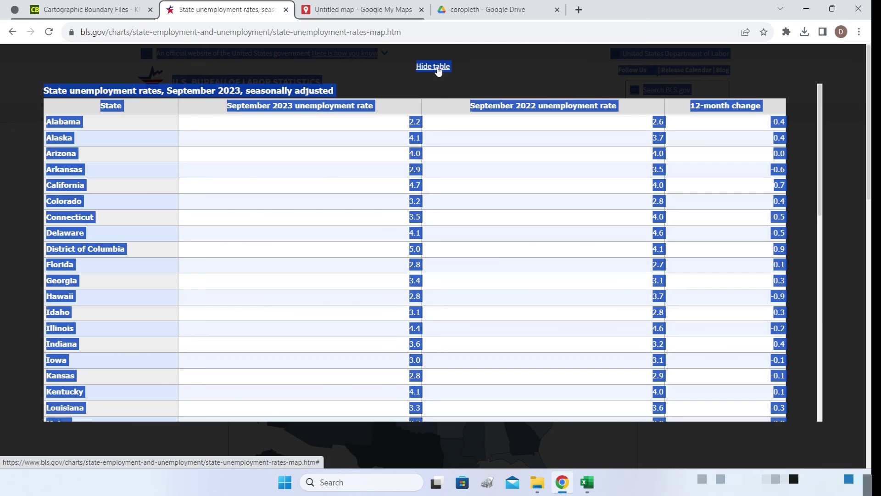
click(439, 69)
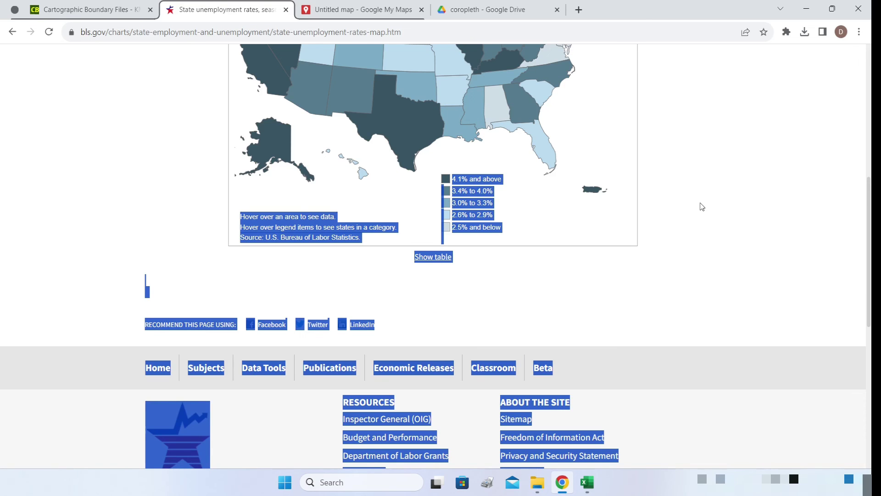
scroll(675, 234, up, 8)
click(714, 193)
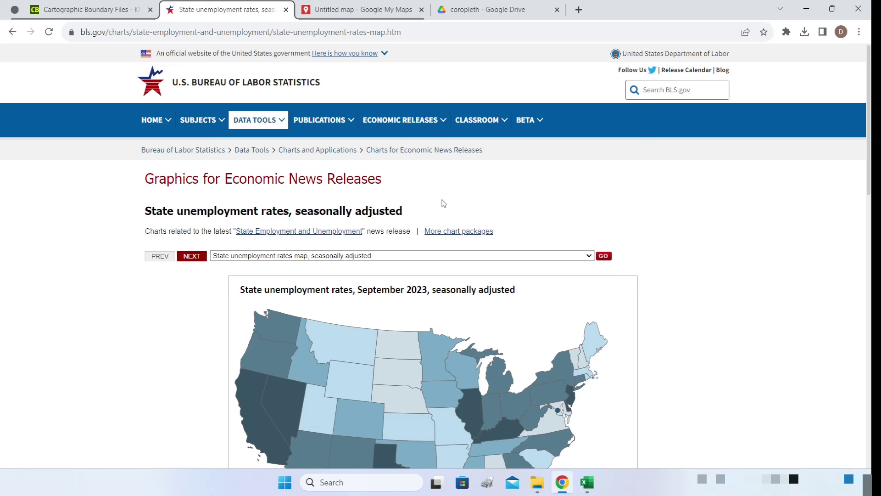
key(alt+Tab)
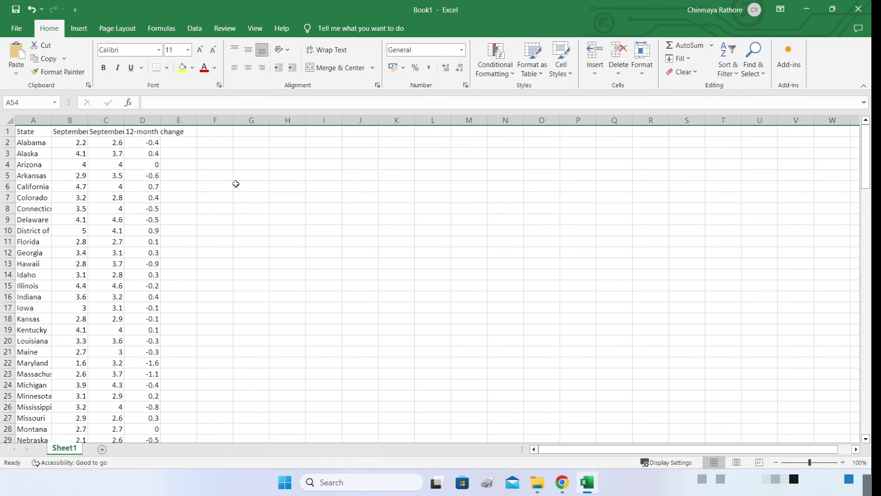
click(808, 10)
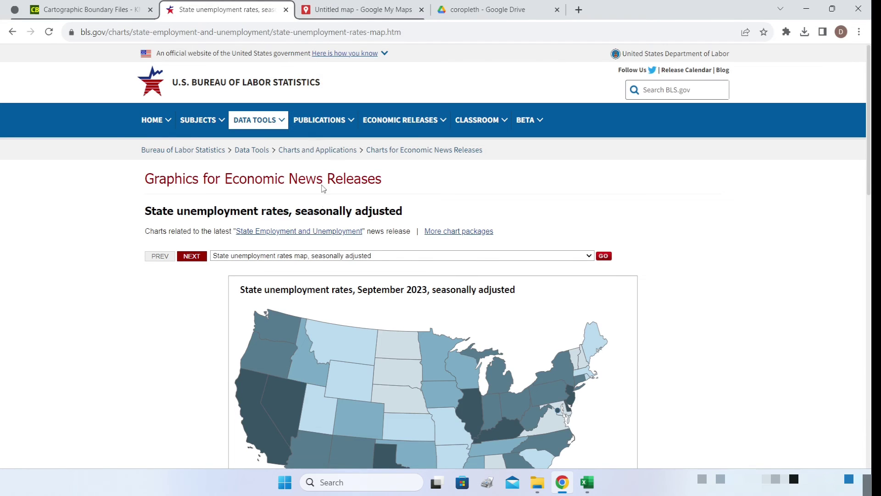
Import the cb_2018_us_state_5m KML file into the untitled layer of the Google My Maps map.
click(334, 15)
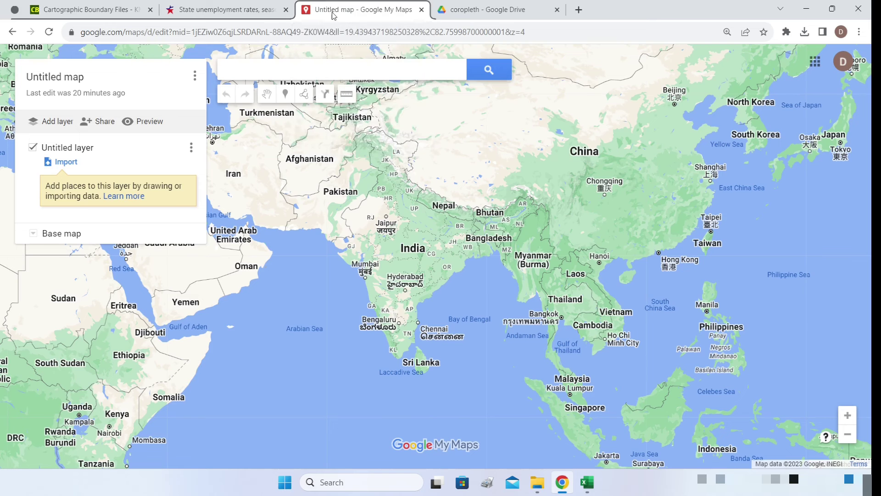
click(66, 162)
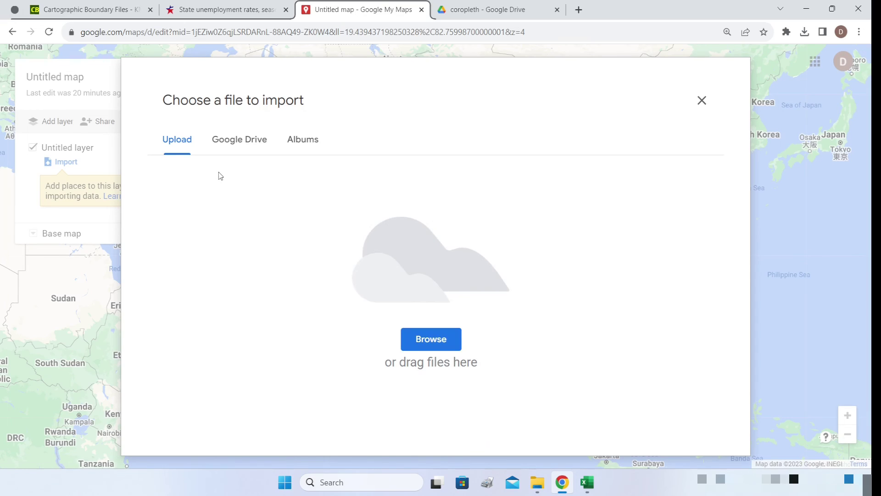
click(427, 344)
click(253, 111)
click(273, 116)
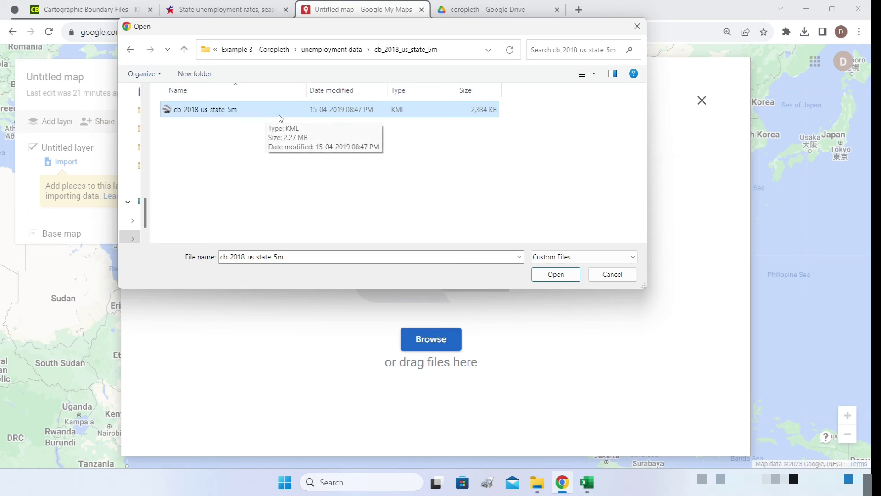
click(554, 274)
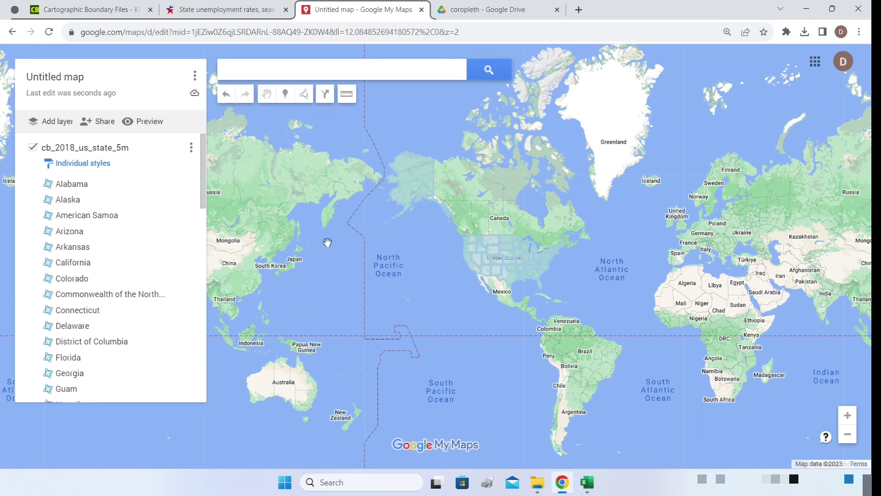
Examine Wyoming's attributes on the imported state boundary map and close its details.
scroll(489, 248, up, 3)
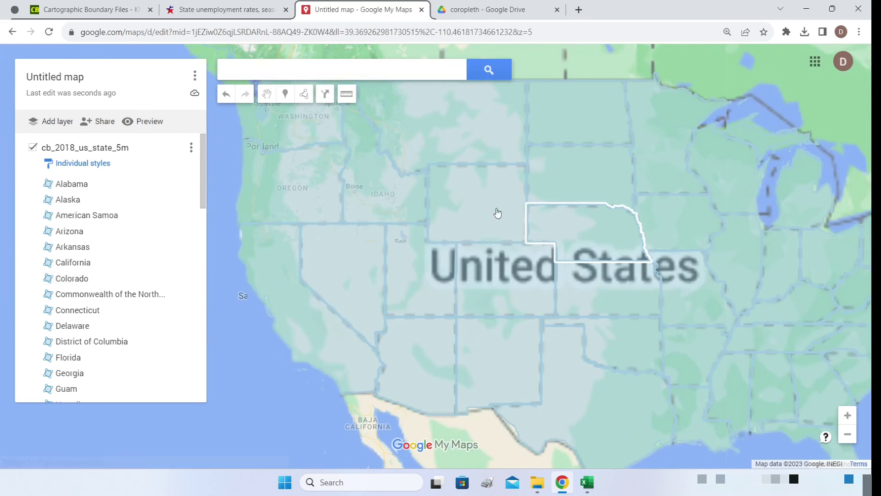
click(486, 207)
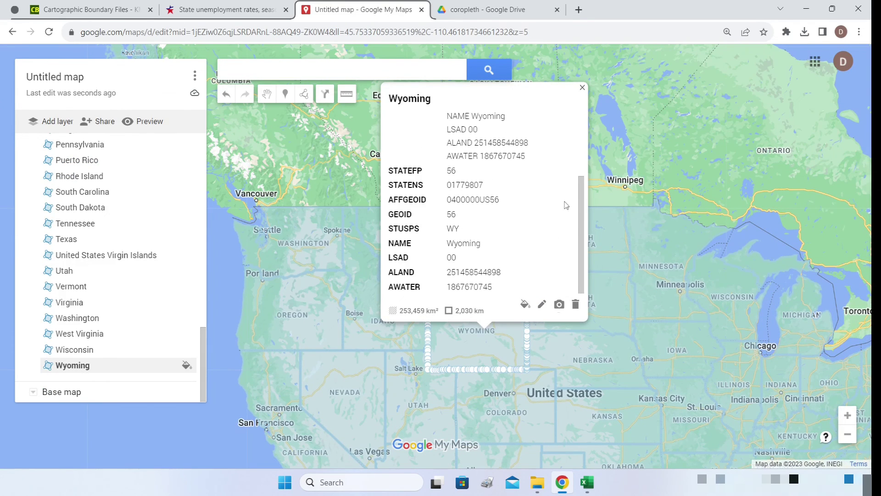
click(582, 87)
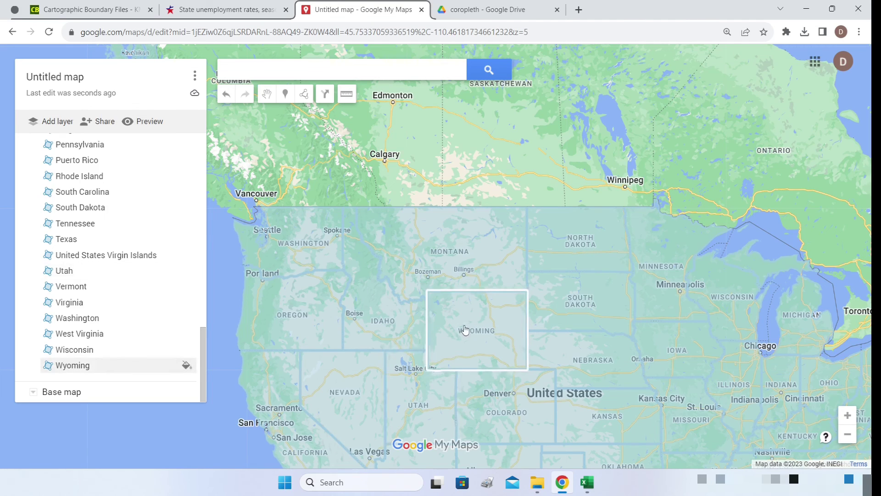
scroll(498, 328, down, 2)
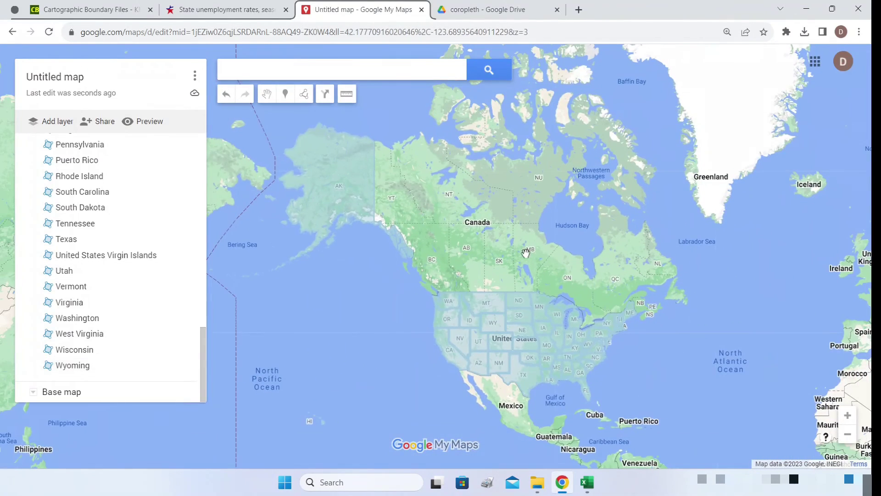
Examine the columns in the cb_2018_us_state_5m layer's data table, including name, description and STUSPS, and close the table.
click(191, 147)
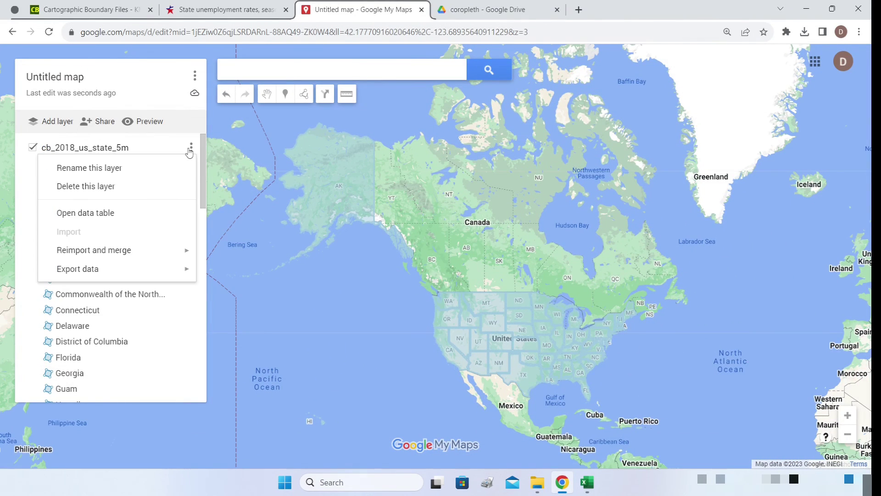
click(113, 222)
scroll(411, 221, down, 4)
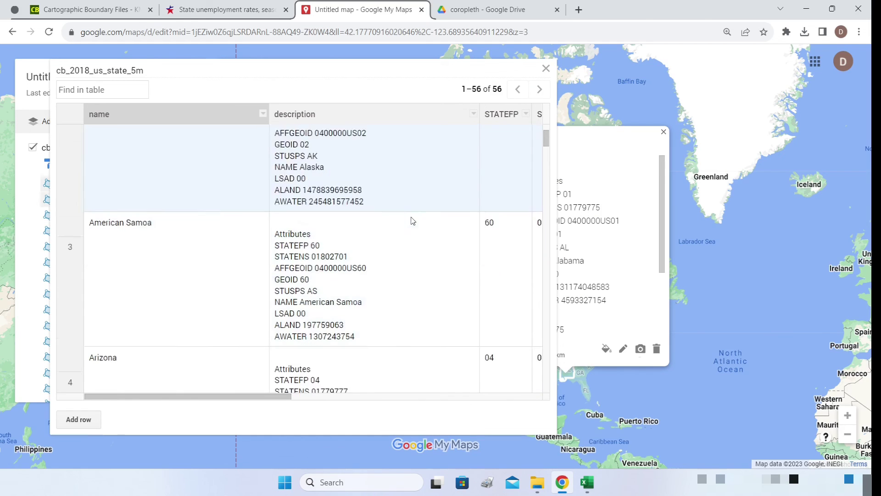
drag(287, 395, 544, 429)
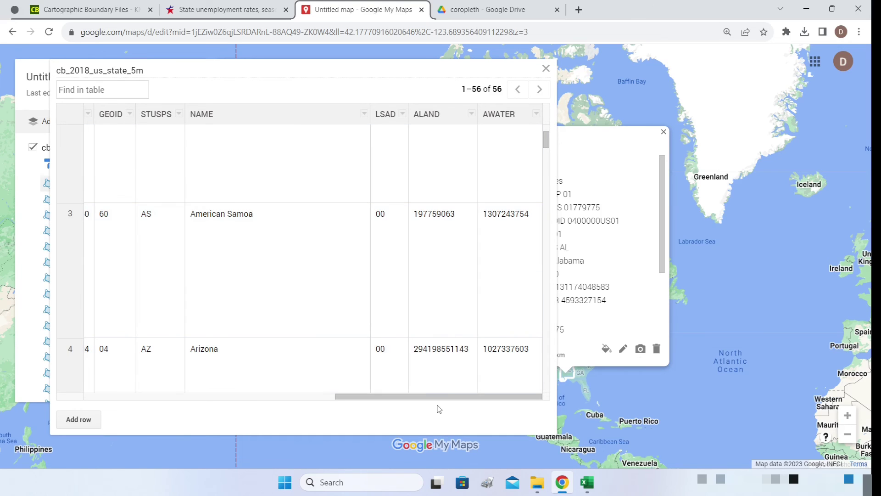
drag(440, 403, 292, 395)
click(363, 113)
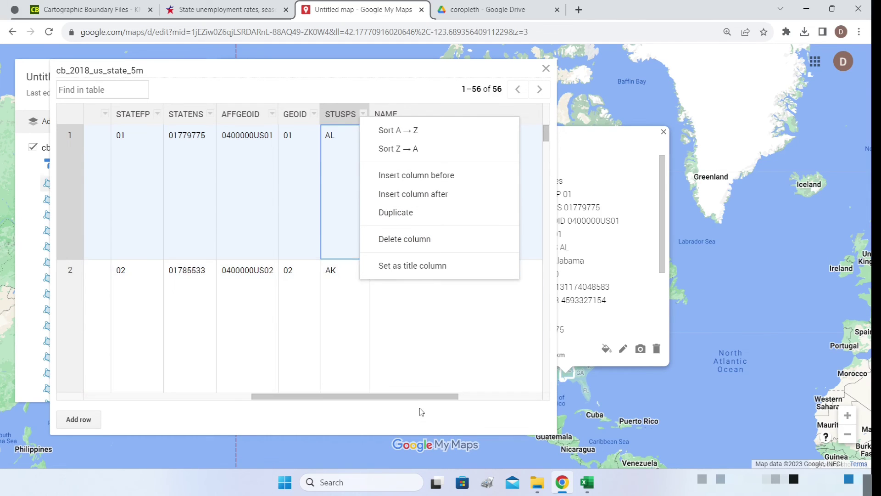
drag(423, 396, 214, 384)
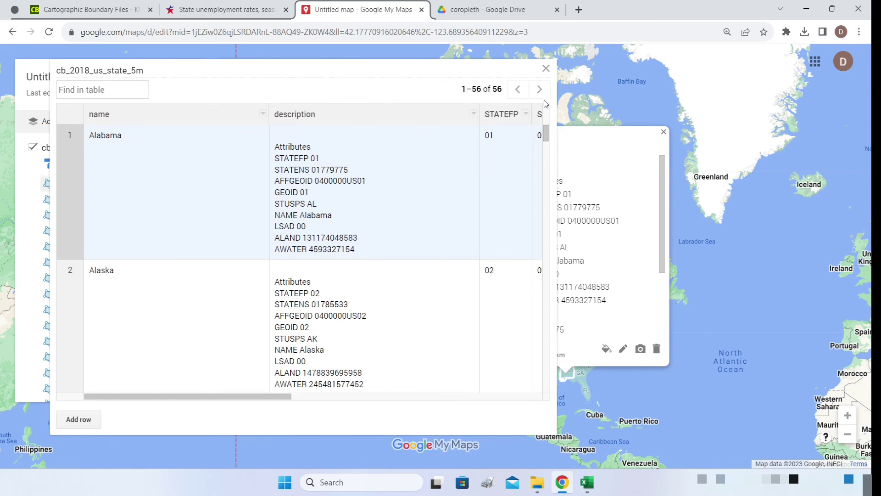
click(546, 69)
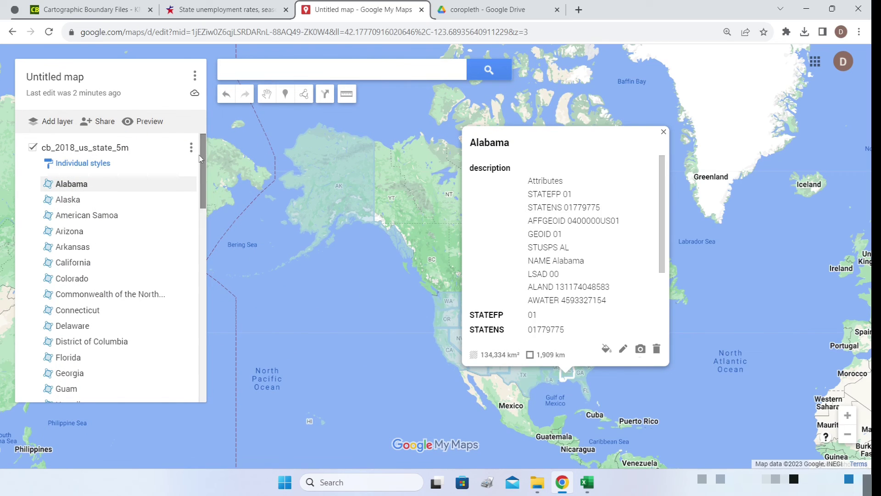
Merge the "unemploymemt septemeber 2023" workbook into the cb_2018_us_state_5m layer, matching the layer's name column to the uploaded state column.
click(191, 149)
mouse_move(147, 253)
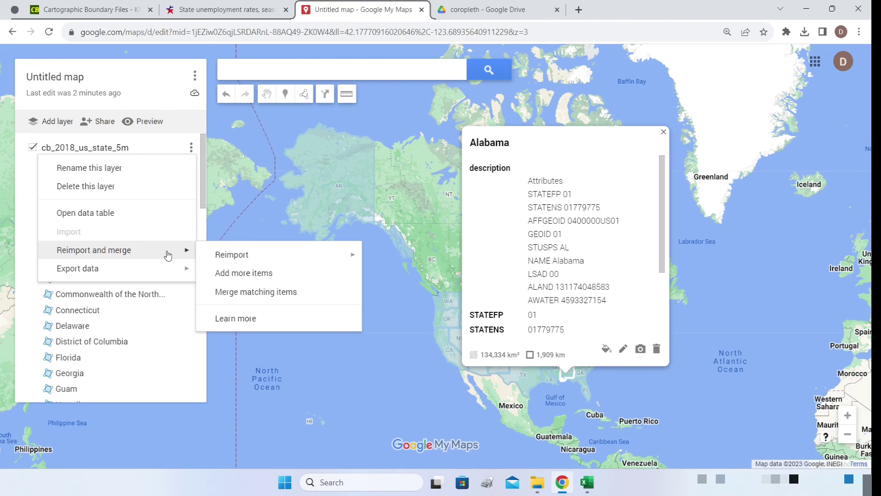
click(226, 292)
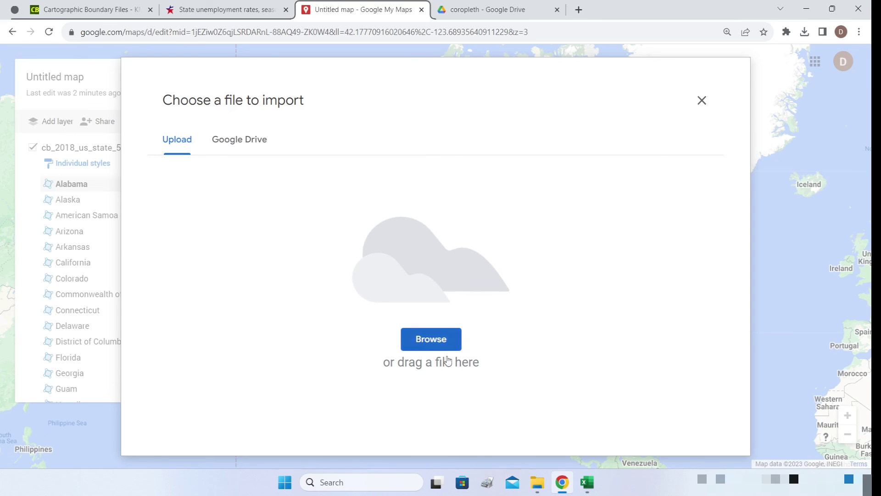
click(448, 346)
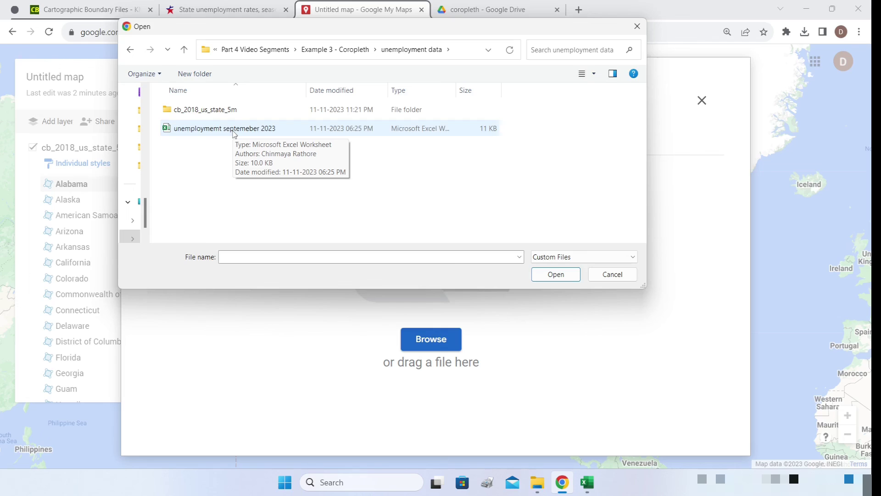
click(274, 131)
click(560, 276)
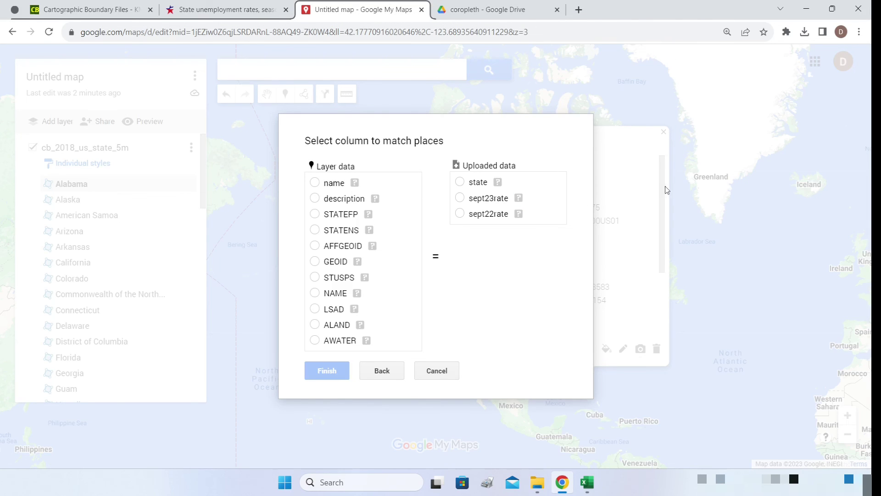
click(315, 183)
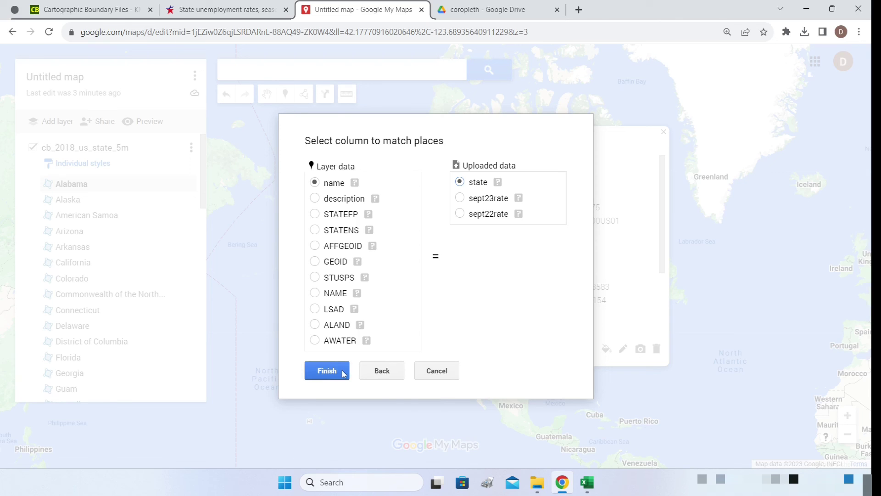
click(326, 371)
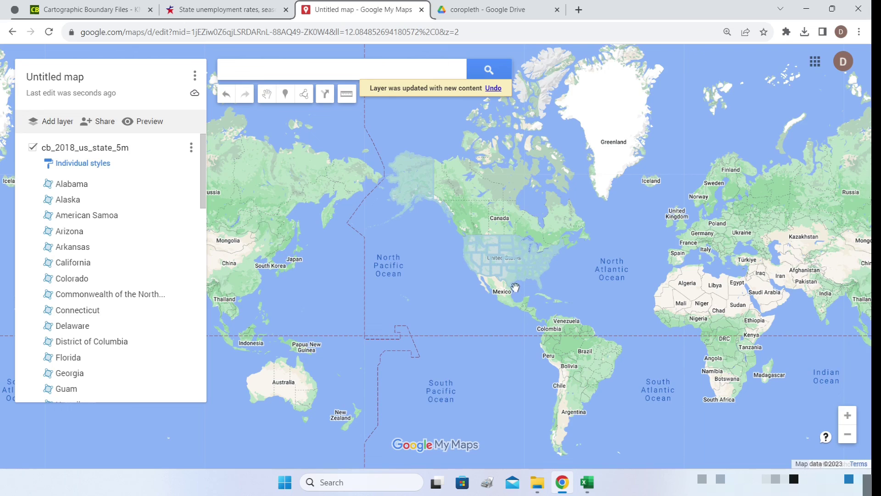
Check the merged sept23rate and sept22rate columns in the cb_2018_us_state_5m data table and close the table.
click(190, 147)
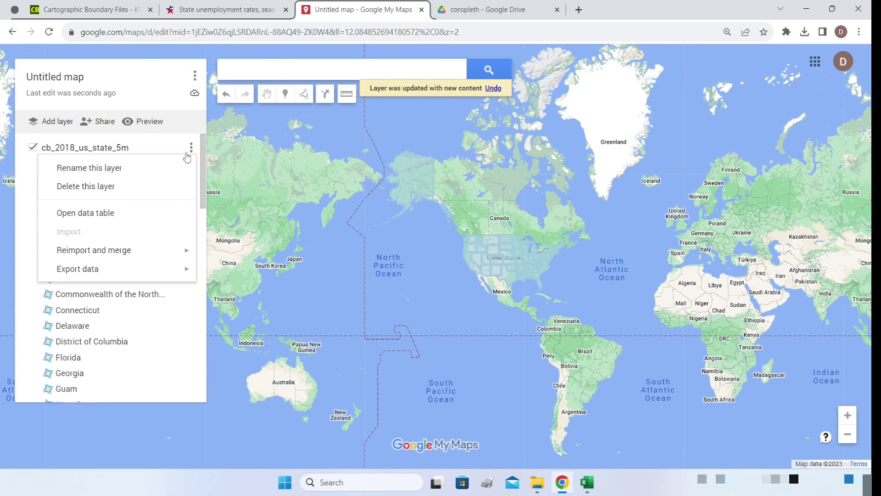
click(134, 216)
drag(250, 395, 562, 411)
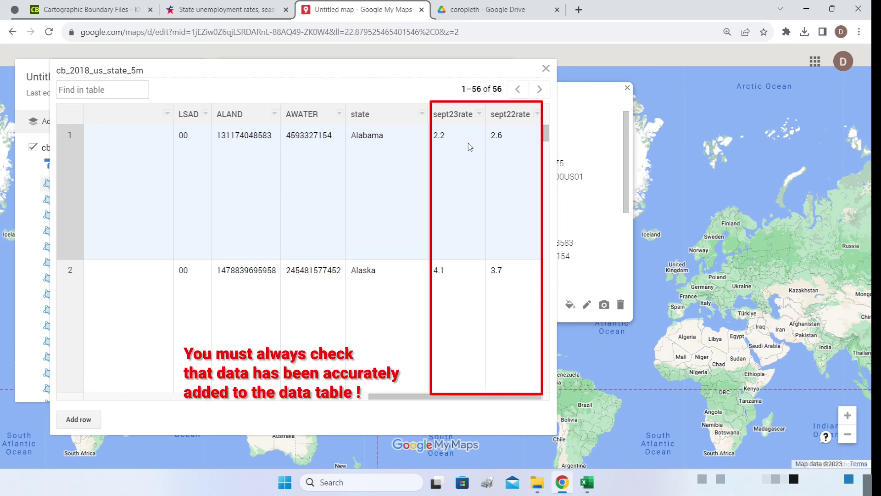
click(546, 68)
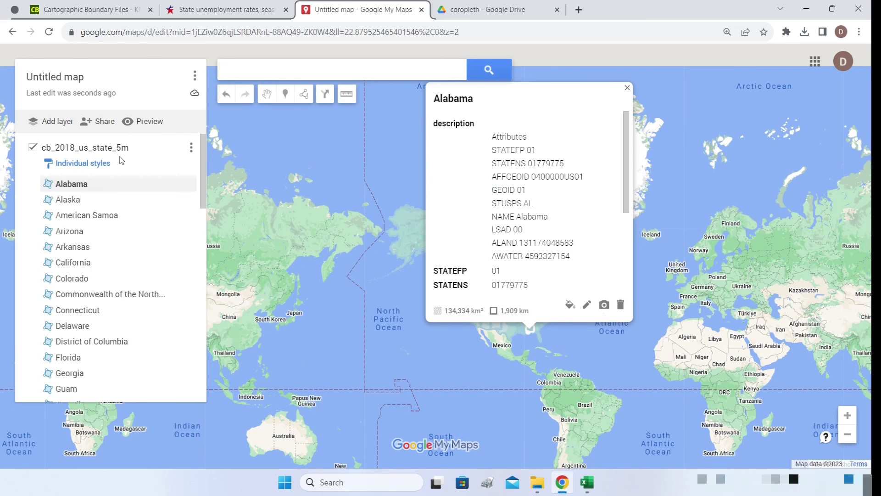
Style the state layer by the sept23rate column as 4 ranges with the white-to-magenta color ramp.
click(100, 166)
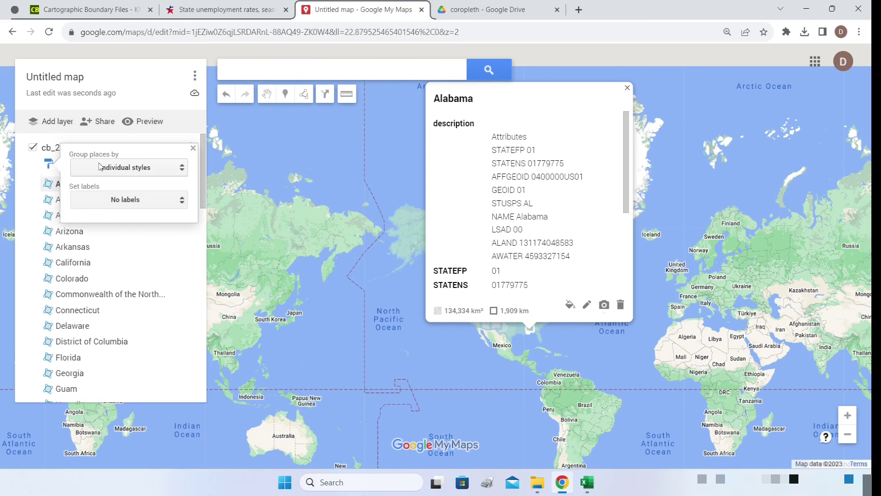
click(115, 173)
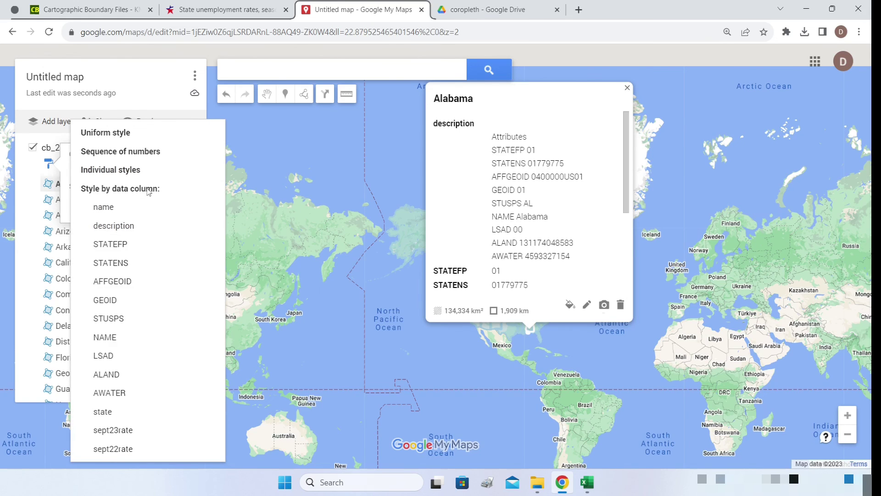
click(117, 430)
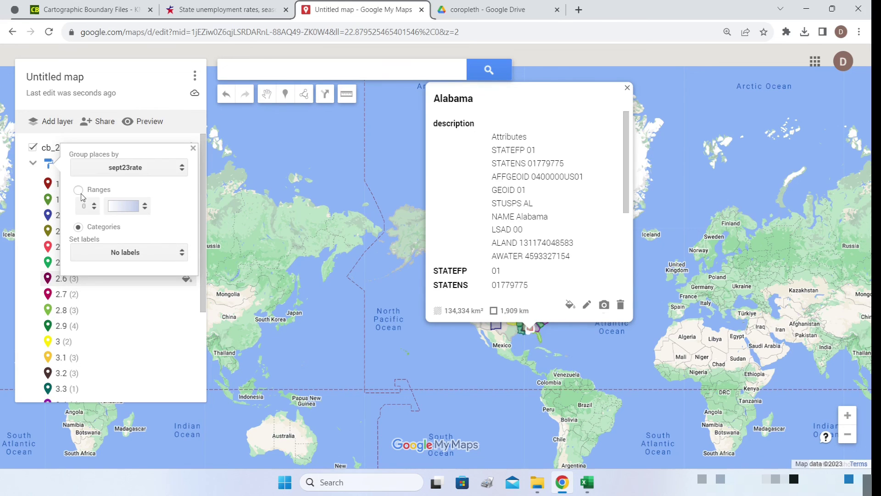
click(79, 190)
click(137, 207)
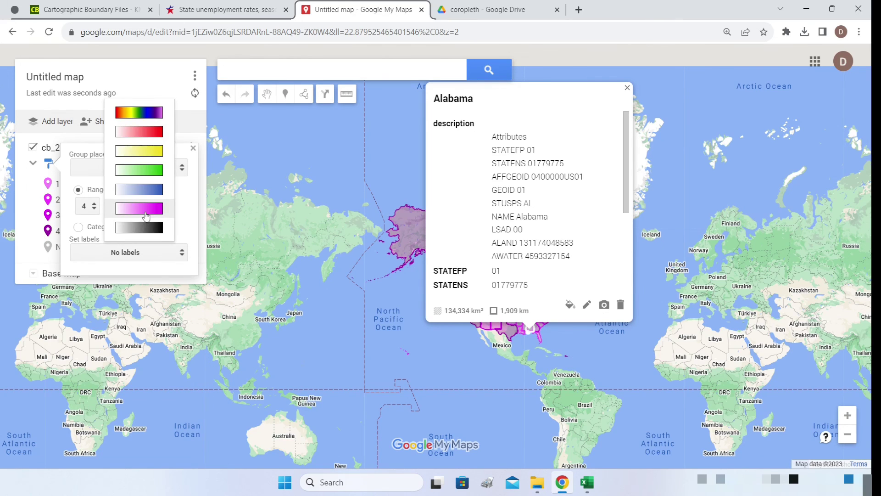
click(146, 214)
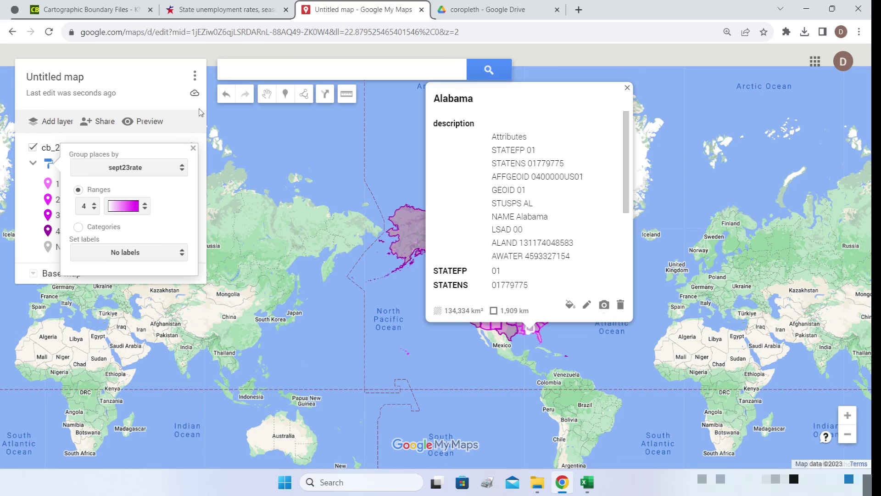
click(193, 147)
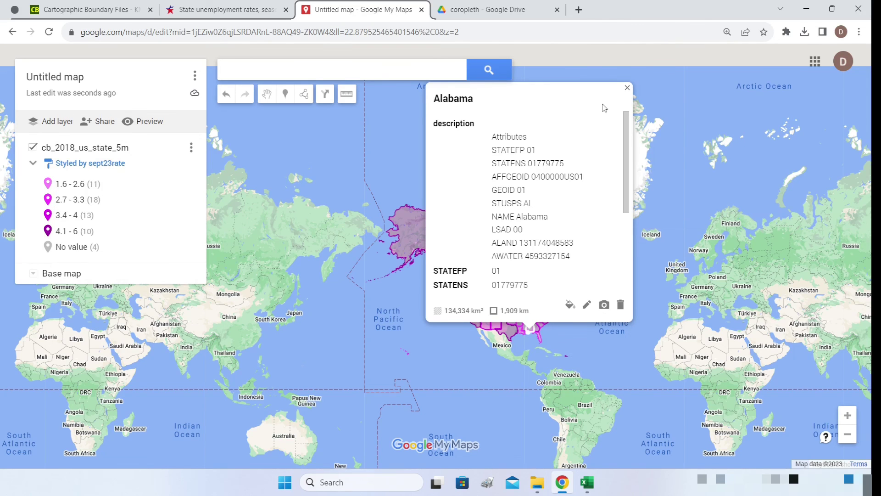
Adjust the polygon transparency so the states in the 1.6 - 2.6 and 2.7 - 3.3 ranges have solid color fills.
click(183, 186)
click(185, 185)
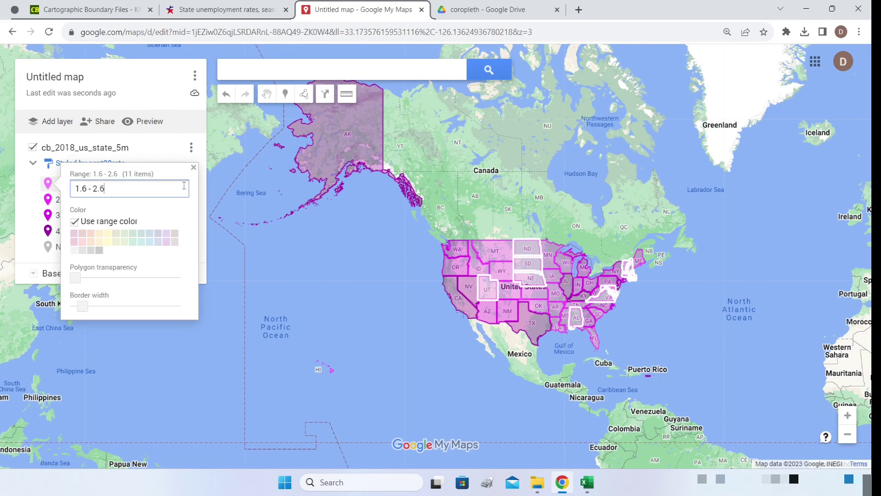
drag(80, 281, 73, 279)
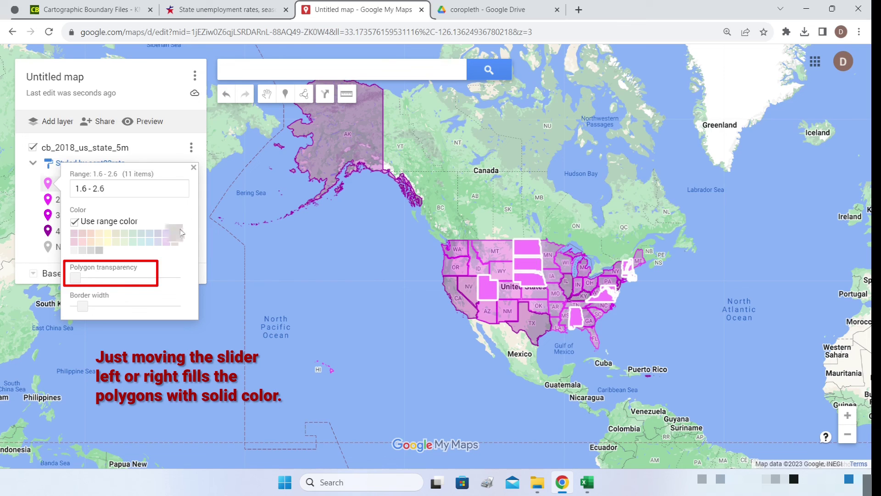
click(193, 168)
click(186, 199)
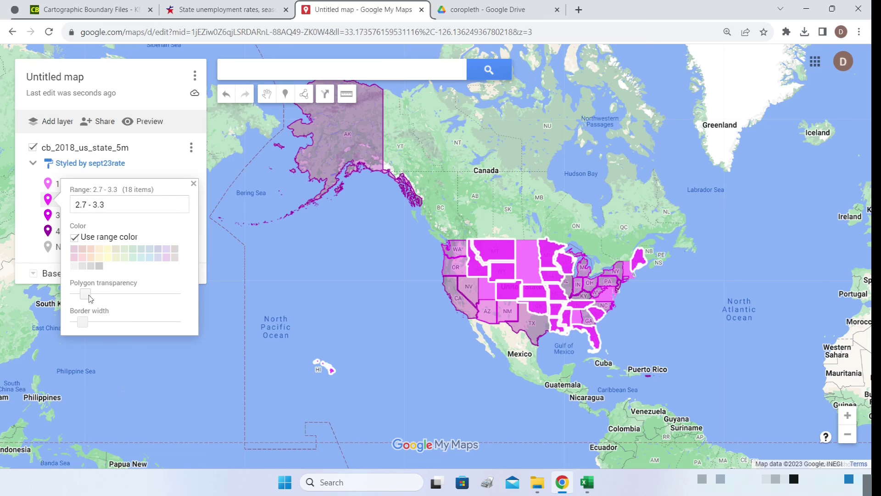
click(193, 184)
Adjust the polygon transparency so the states in the 3.4 - 4 and 4.1 - 6 ranges have solid color fills.
click(186, 215)
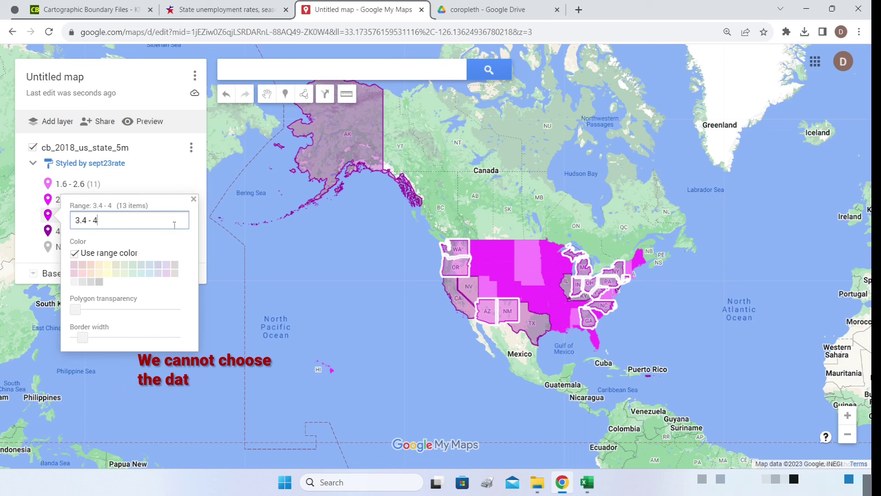
click(77, 309)
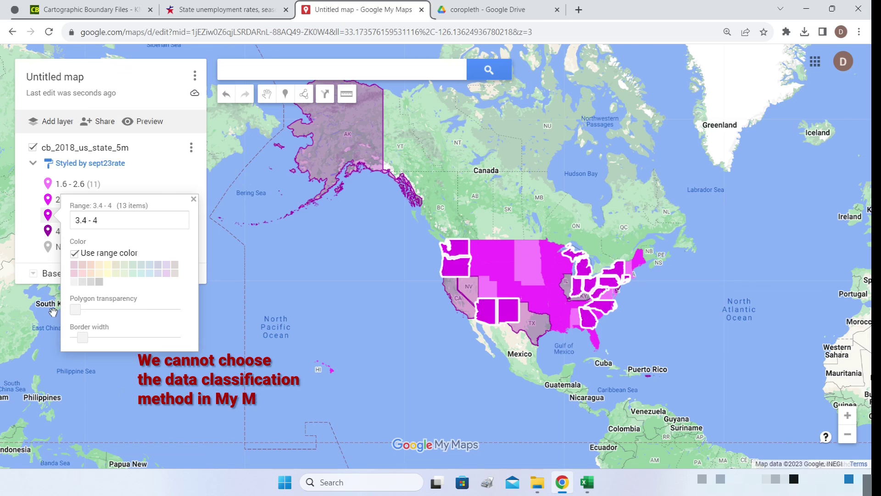
click(193, 198)
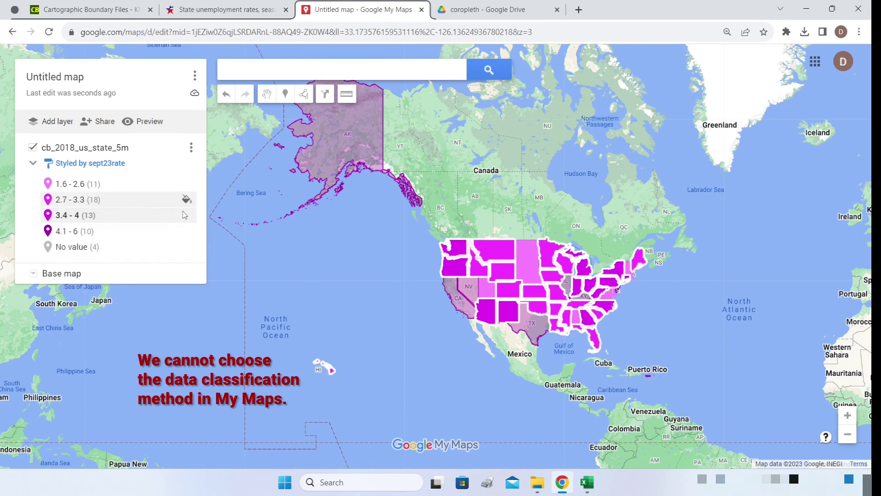
click(183, 231)
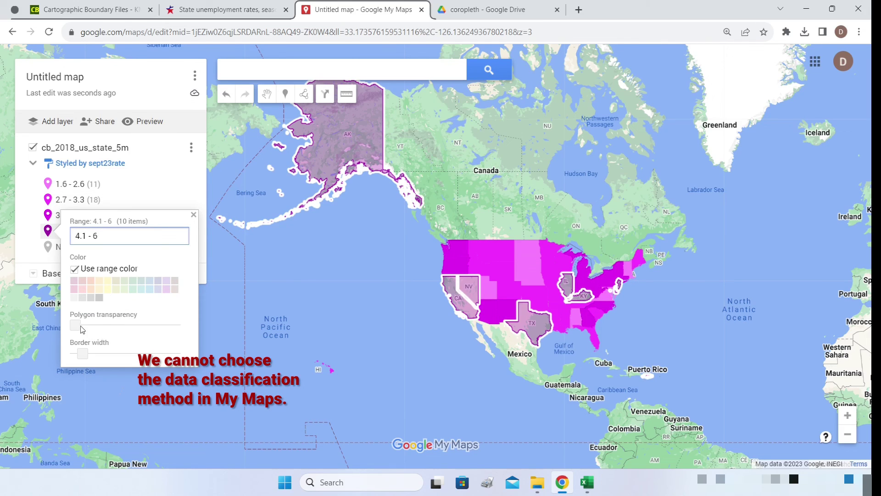
click(97, 326)
click(405, 252)
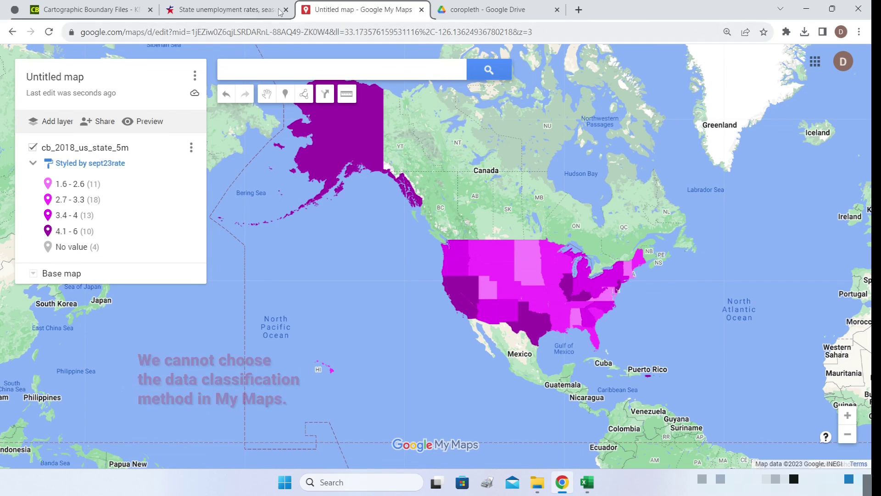
Compare the styled map with the September 2023 state unemployment rates map on the BLS page and return to the My Maps map.
key(ctrl+shift+Tab)
scroll(384, 348, down, 3)
scroll(384, 348, up, 3)
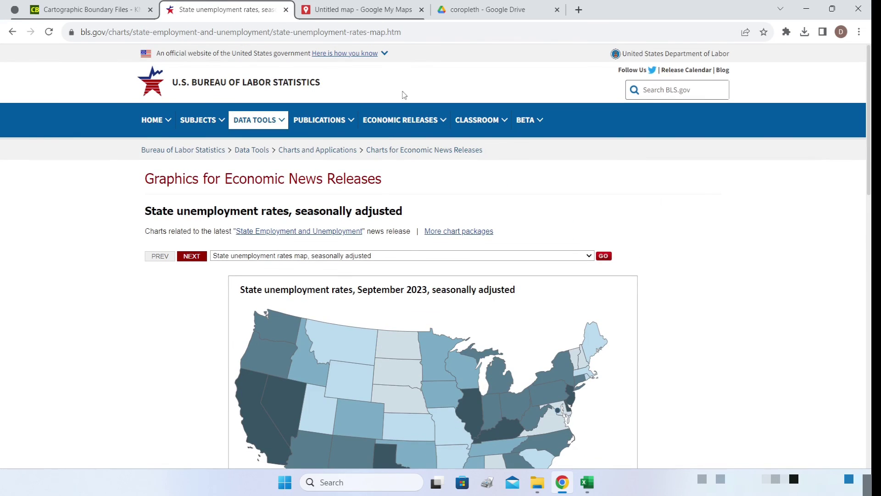
click(345, 13)
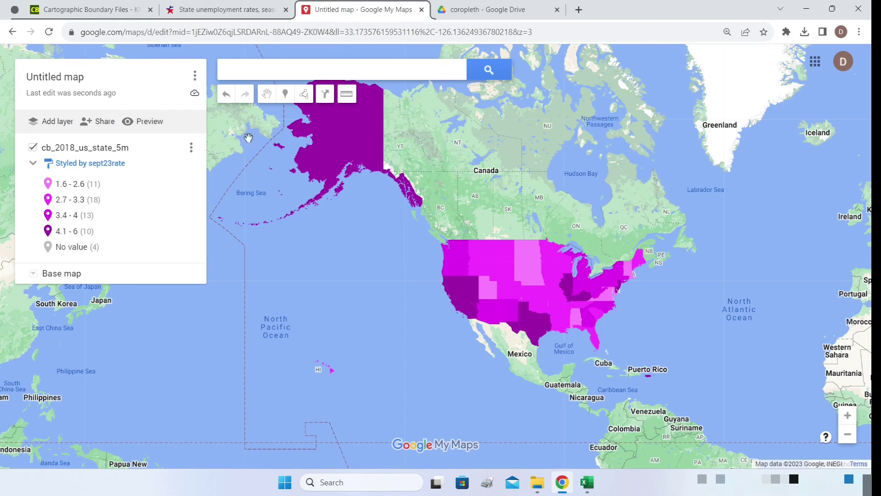
Add a new layer to the map and import the cb_2018_us_state_5m KML file into it.
click(57, 122)
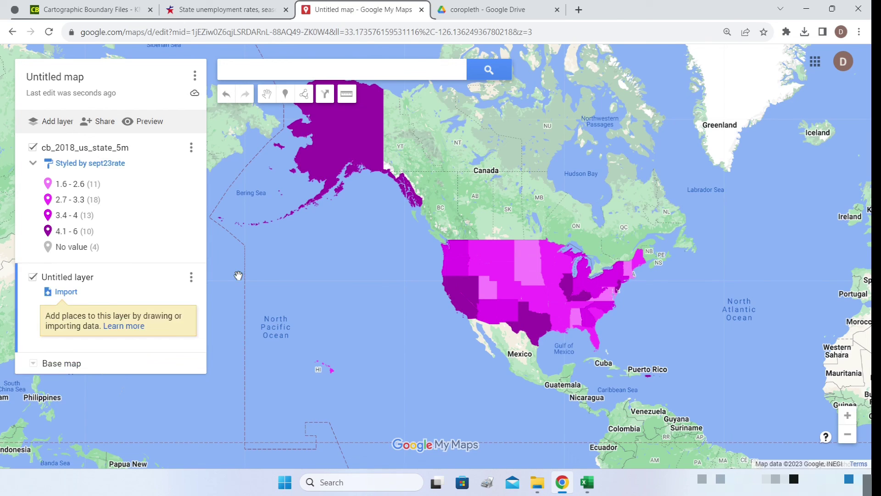
click(67, 296)
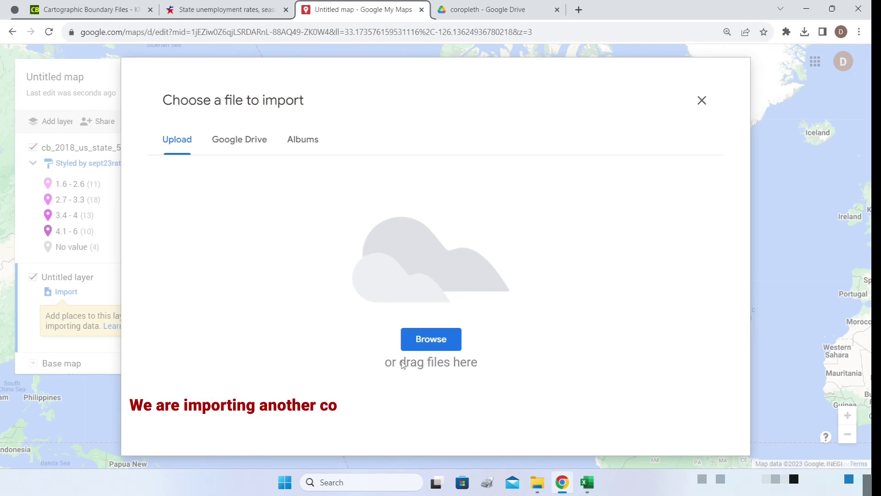
click(444, 348)
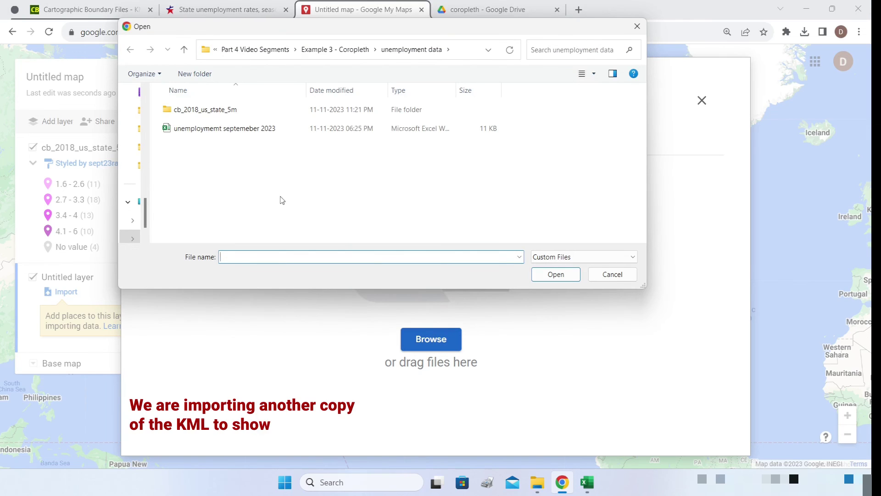
double_click(207, 111)
click(226, 116)
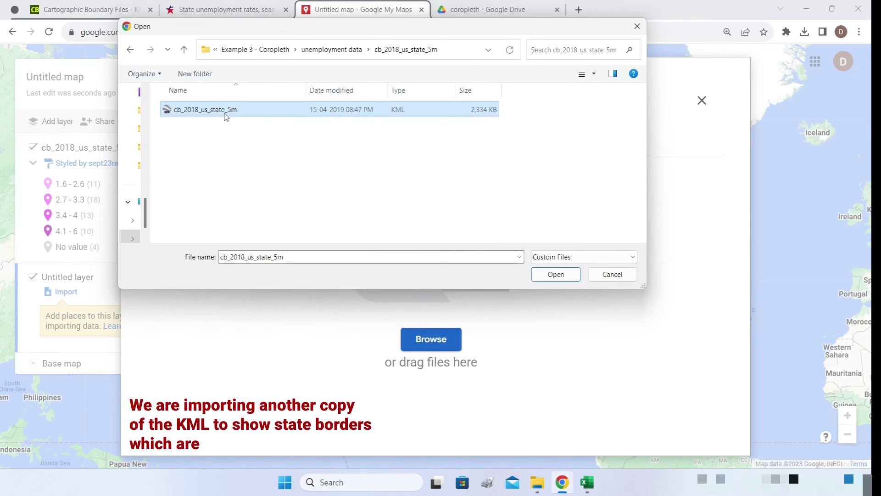
click(555, 274)
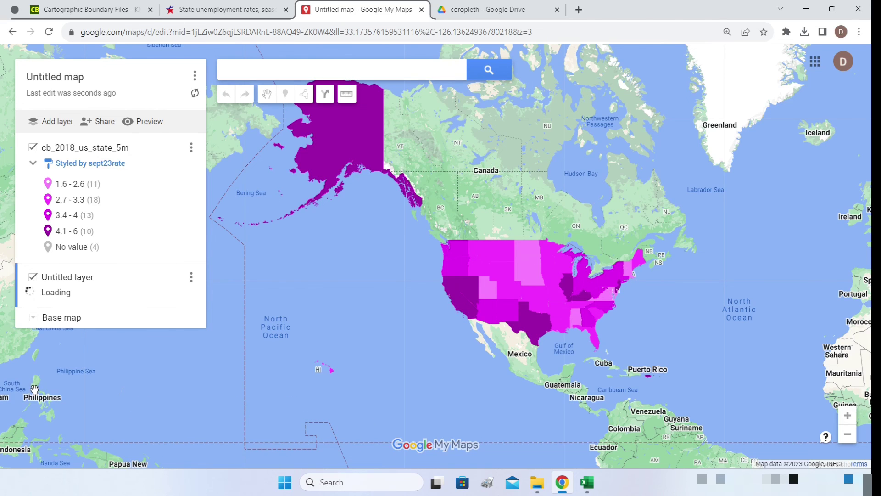
Group the places of the second cb_2018_us_state_5m layer by Uniform style.
click(103, 164)
click(109, 170)
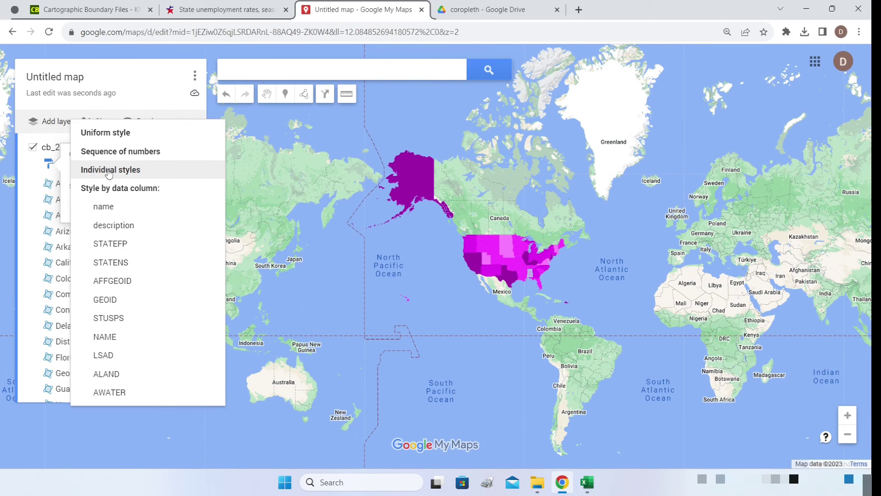
click(105, 132)
click(15, 328)
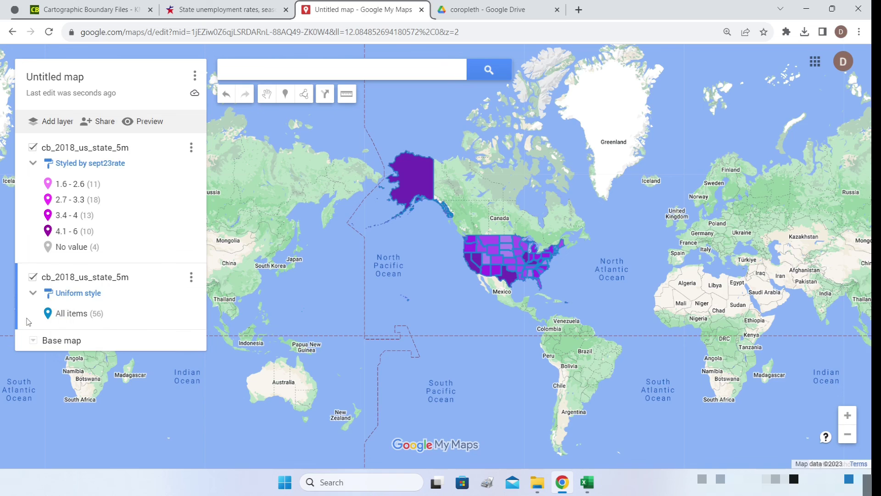
Set all items in the second cb_2018_us_state_5m layer to black with a thinner border.
click(184, 313)
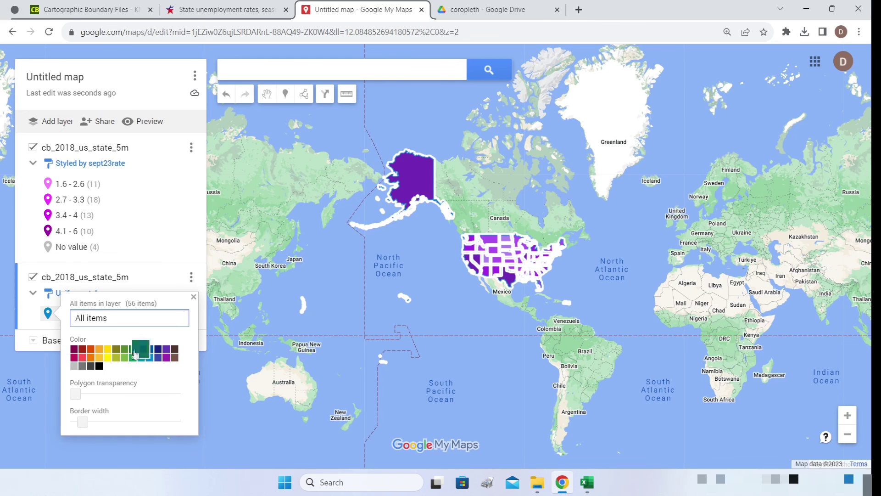
click(91, 366)
mouse_move(82, 422)
mouse_down()
mouse_move(94, 422)
mouse_move(83, 423)
mouse_up()
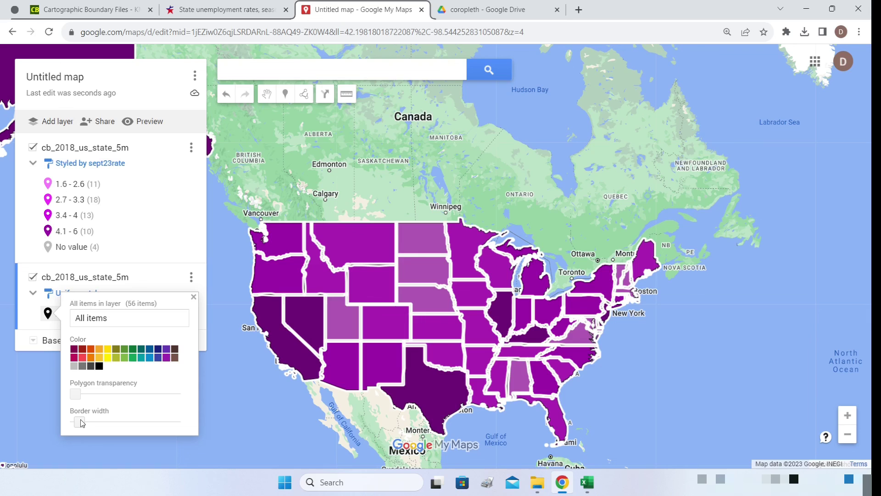
click(100, 366)
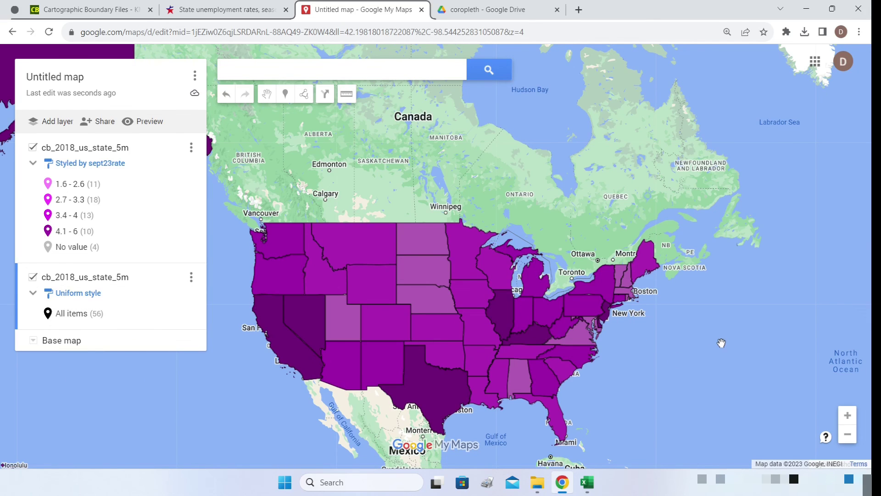
Examine the black-outlined state choropleth against the BLS September 2023 state unemployment rates map, and return to the My Maps map.
scroll(665, 312, down, 1)
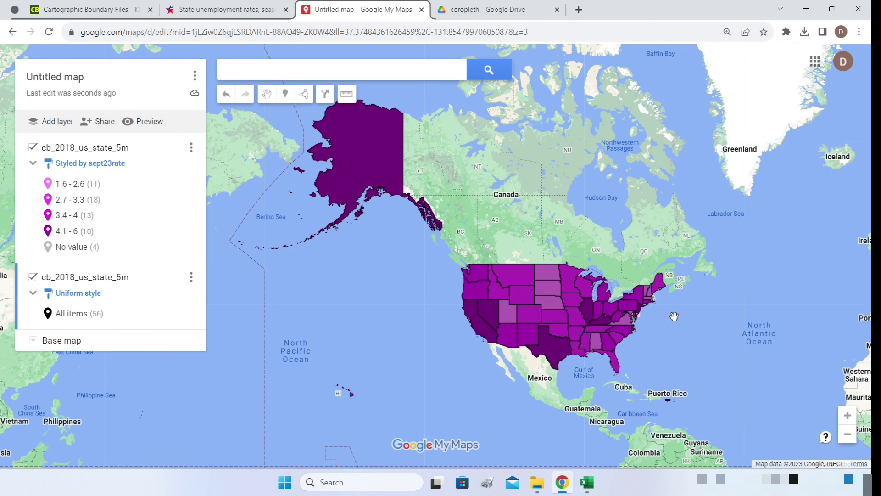
scroll(673, 316, up, 1)
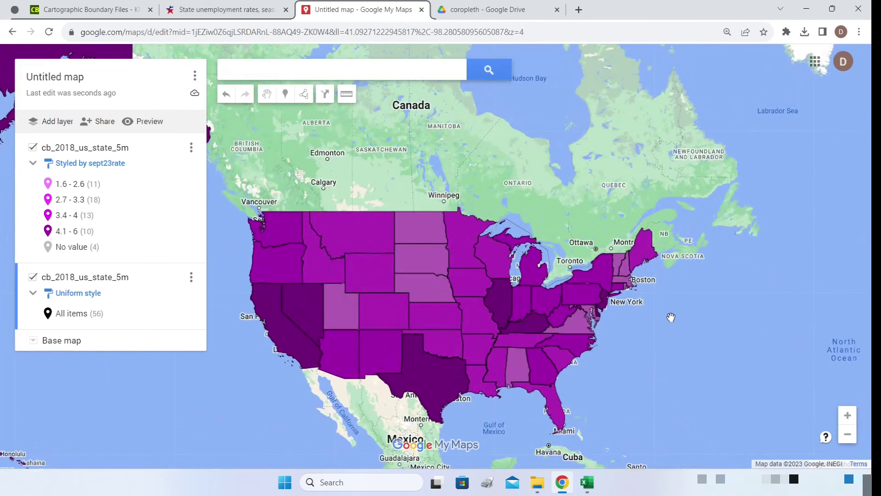
drag(652, 327, 753, 298)
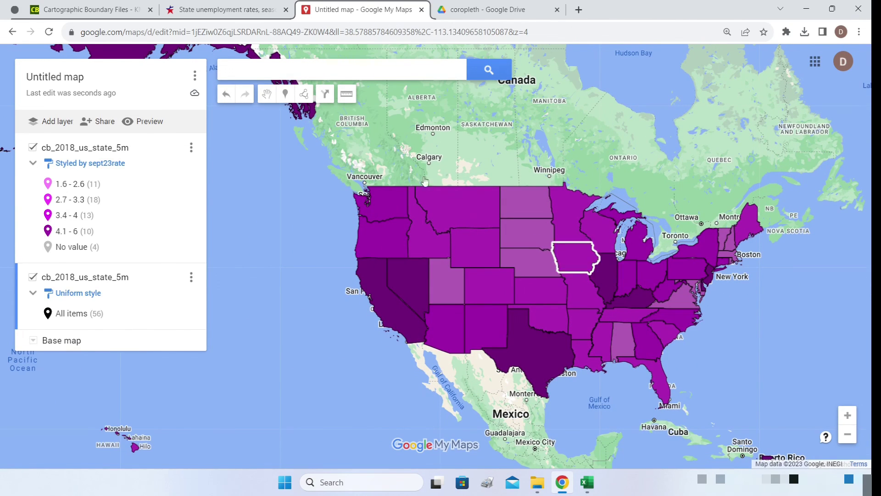
click(246, 6)
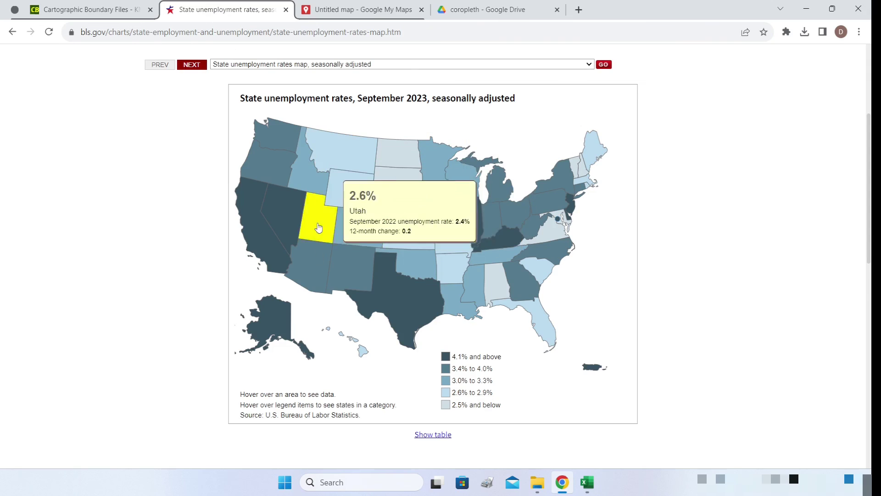
click(329, 11)
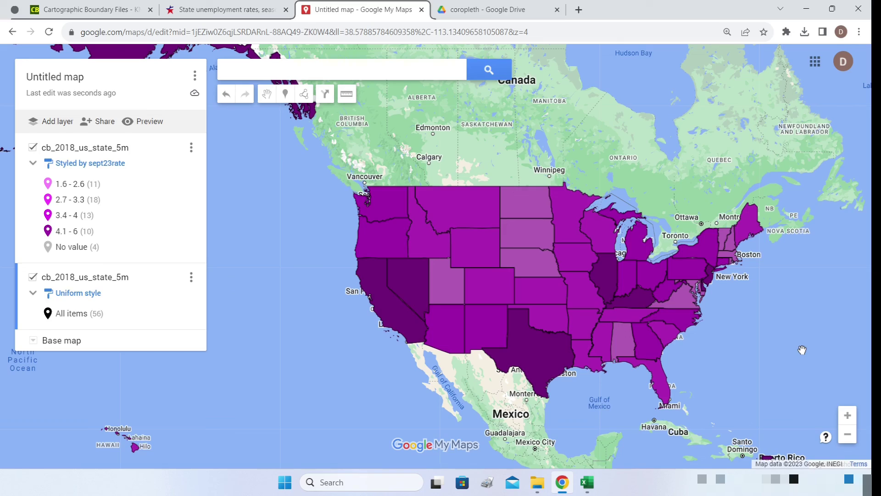
Open the layer options for the cb_2018_us_state_5m layer styled by sept23rate.
drag(802, 350, 755, 357)
click(191, 148)
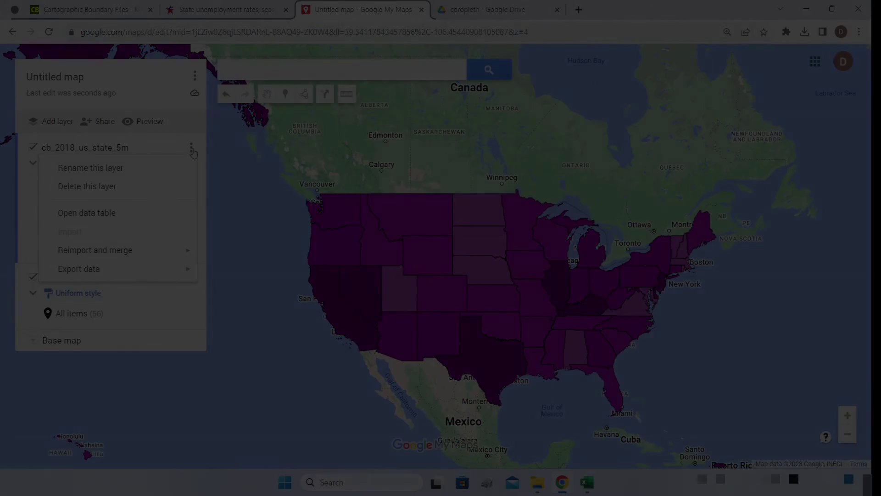